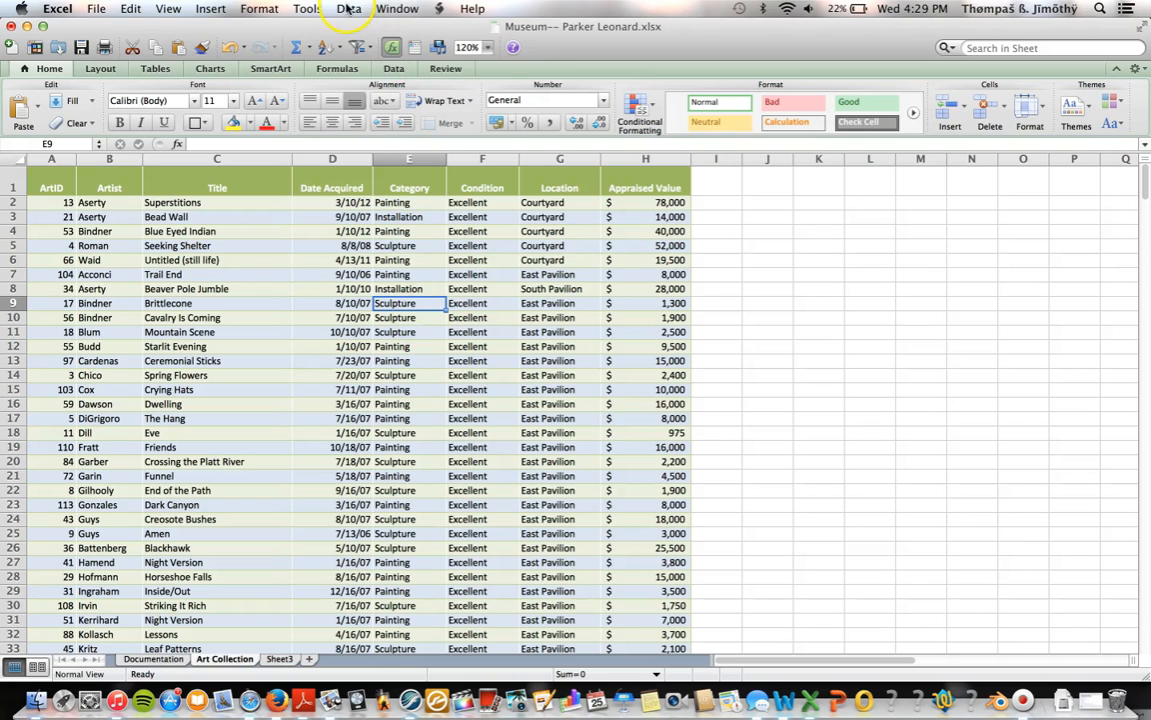
- Clear any existing subtotals from the Art Collection list
left_click(347, 9)
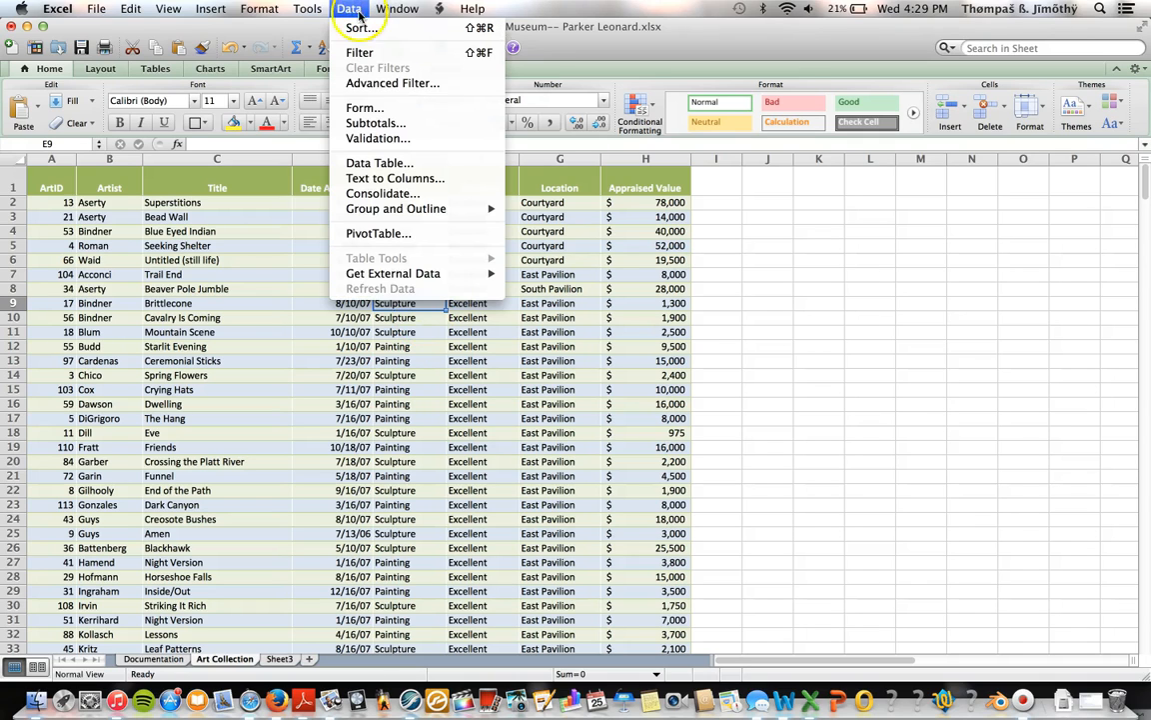
left_click(419, 123)
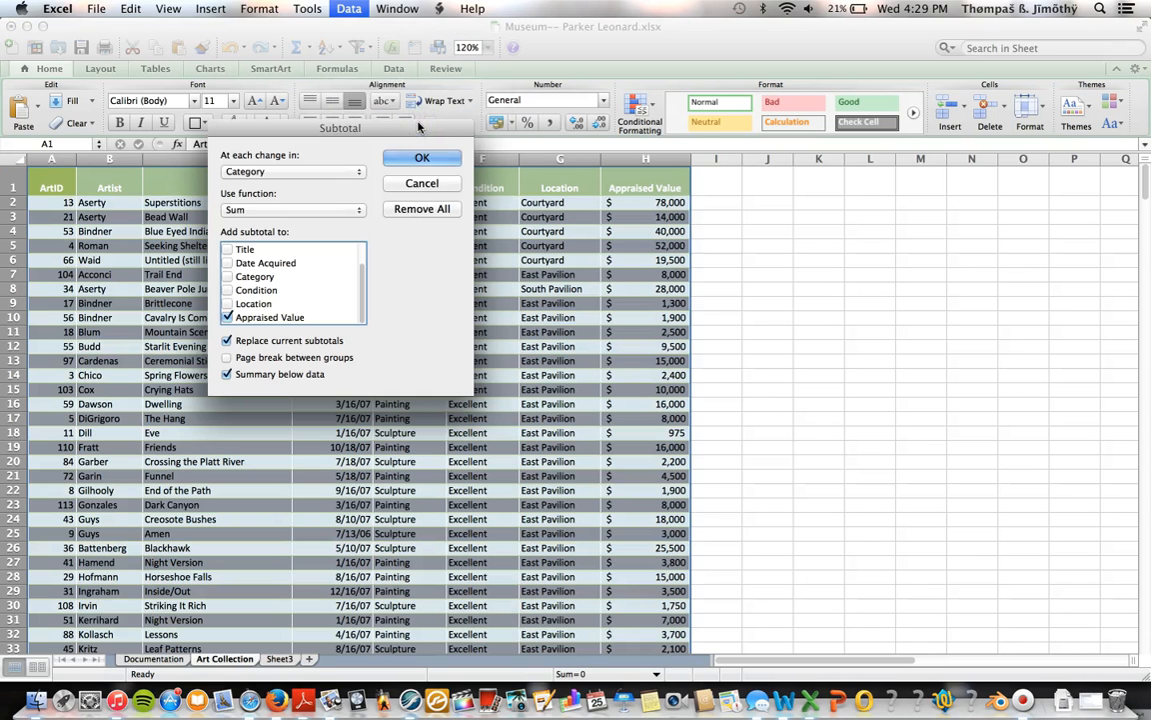
left_click(428, 208)
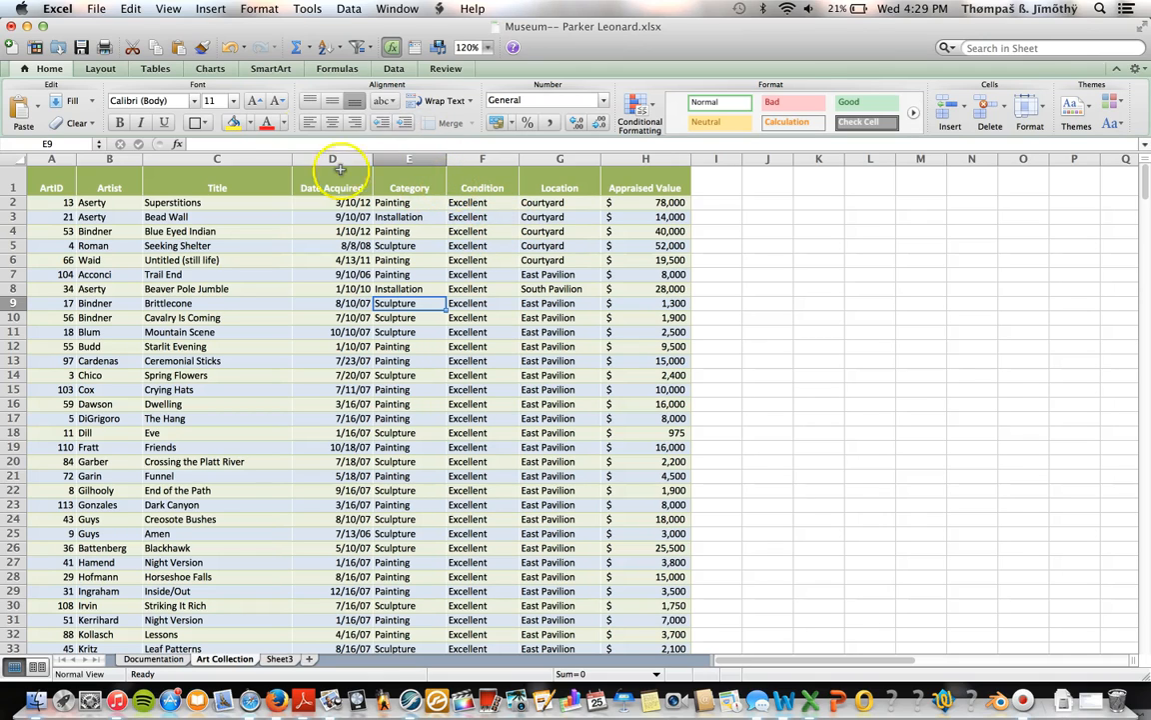
- Sort the Art Collection list by the values in the Category column, A to Z
left_click(158, 69)
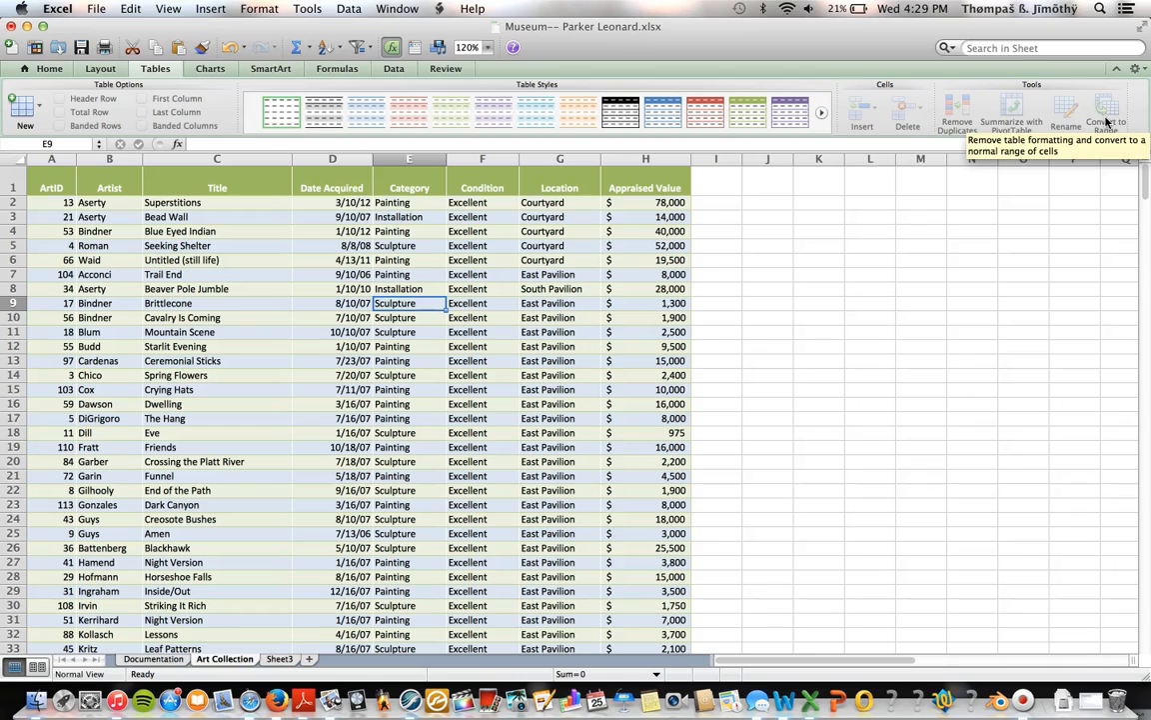
left_click(409, 187)
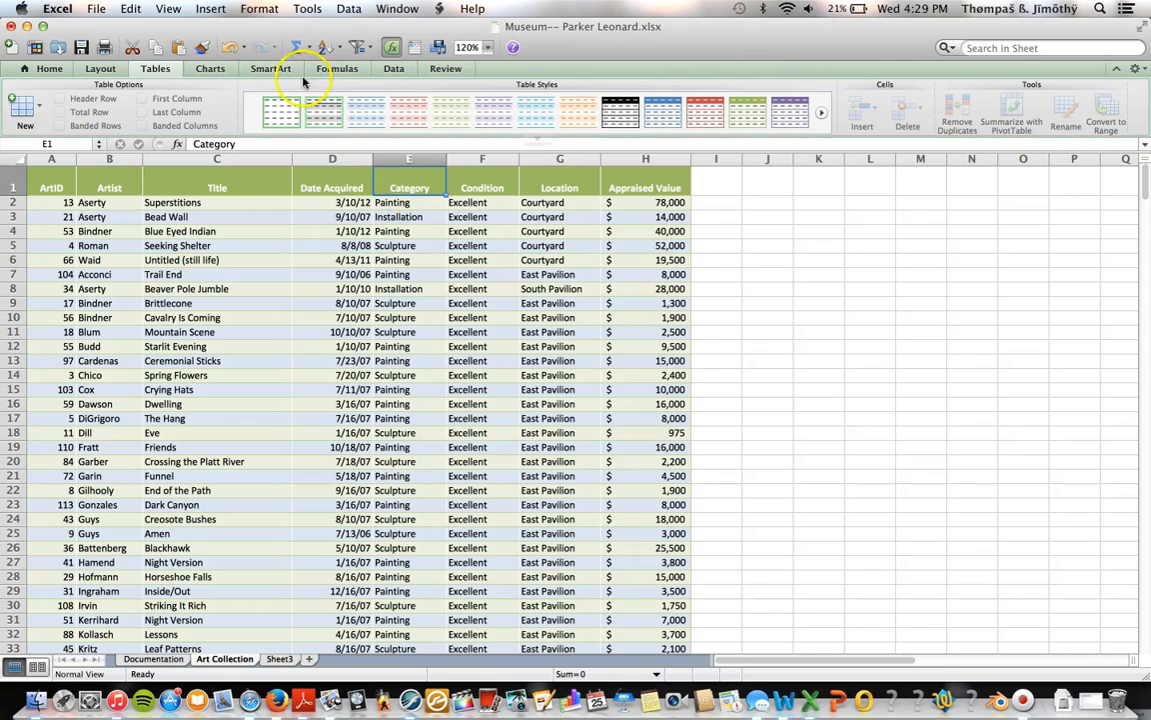
left_click(354, 10)
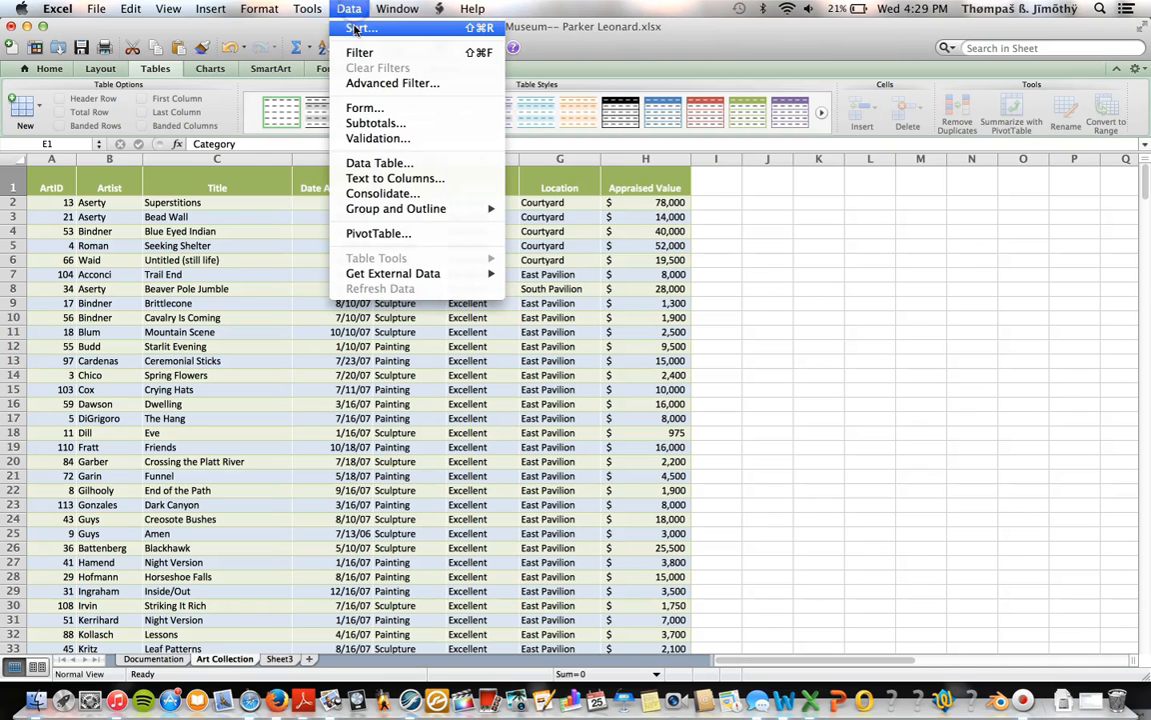
left_click(354, 32)
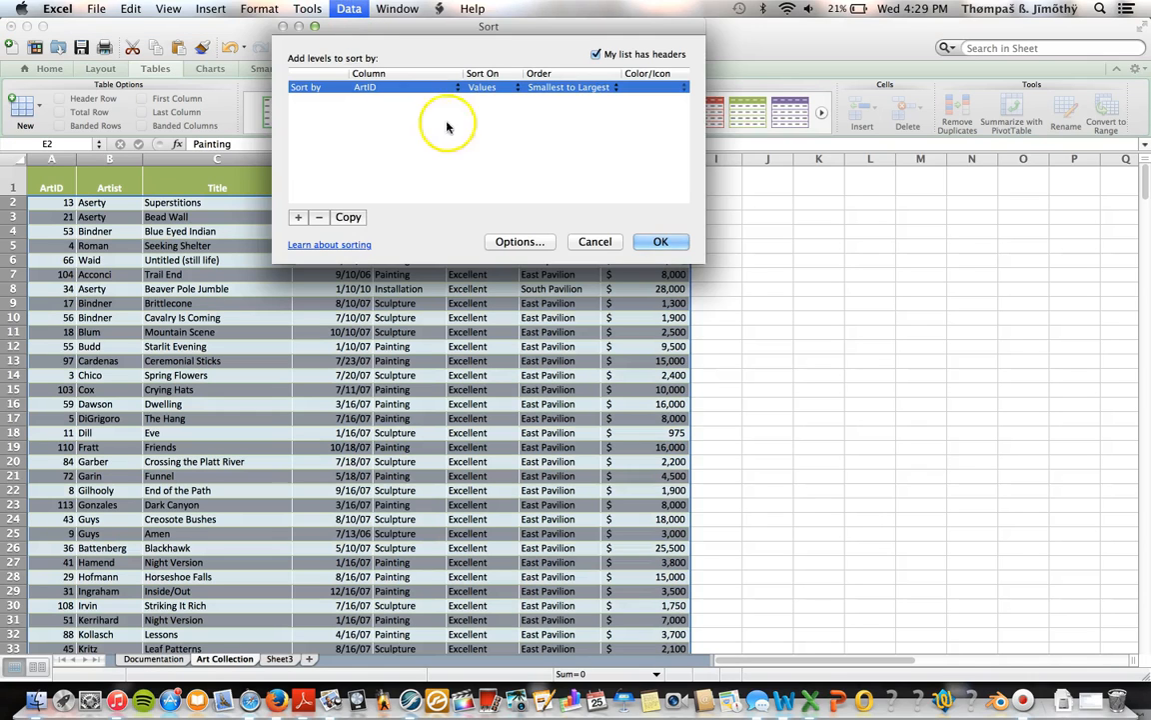
left_click(436, 88)
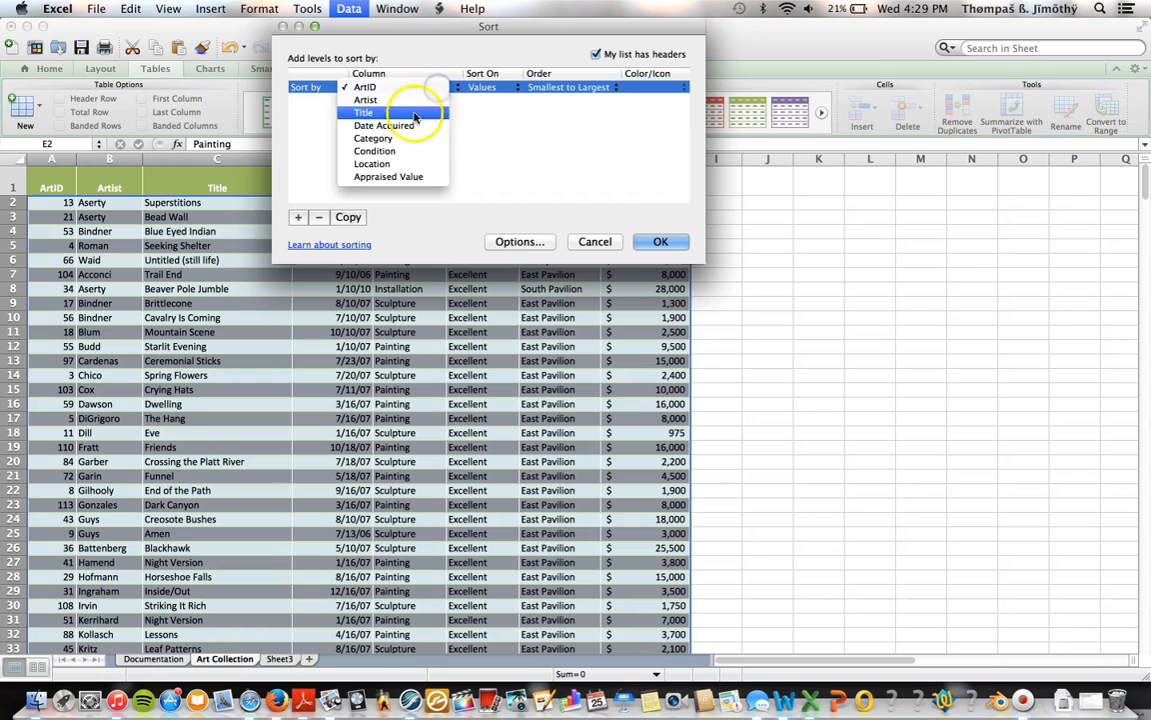
left_click(398, 140)
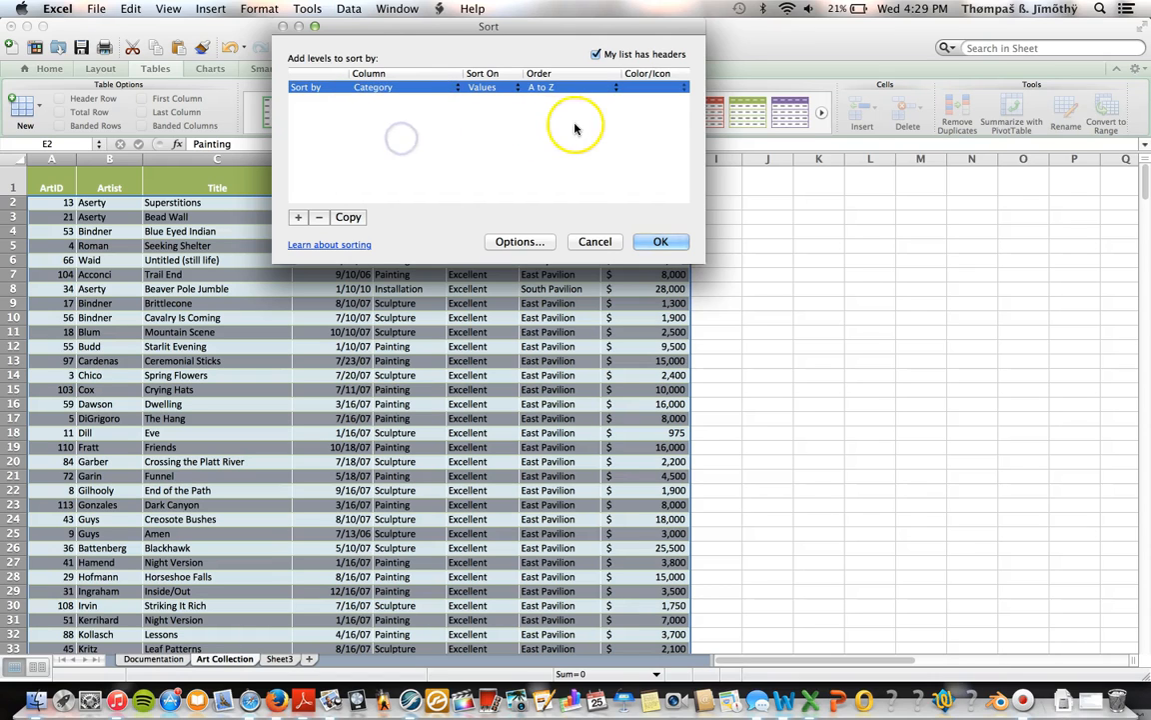
left_click(657, 242)
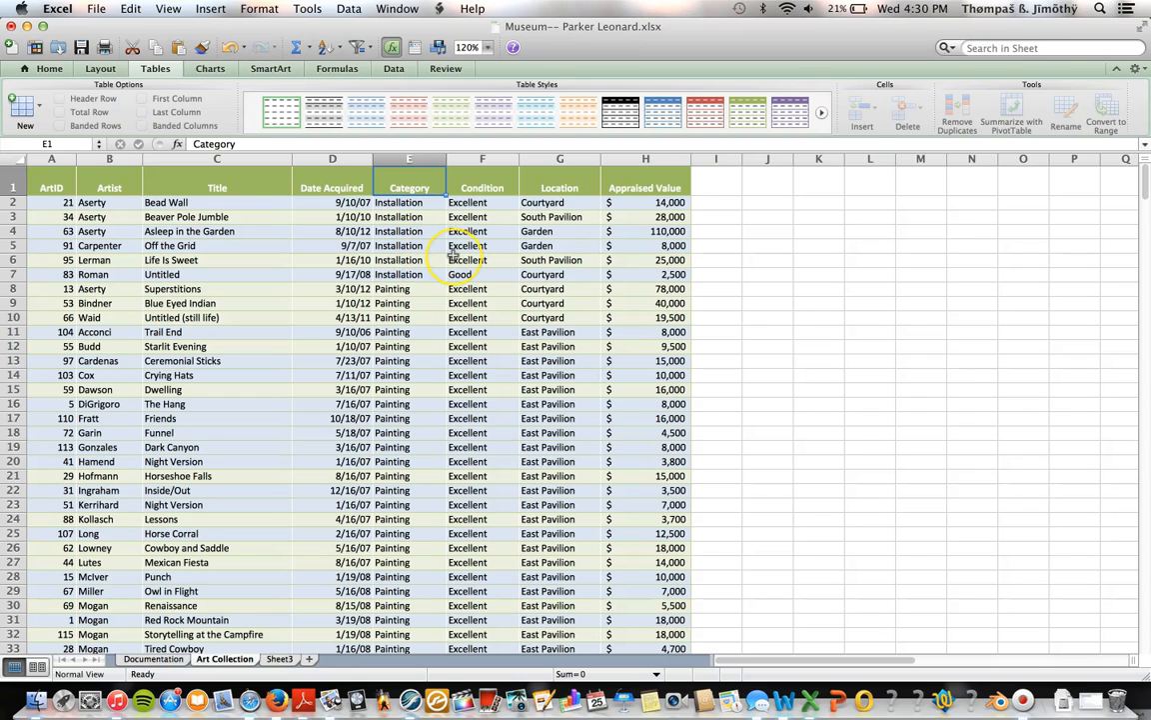
- Add subtotals that sum Appraised Value at each change in Category, with the summary below the data
left_click(353, 12)
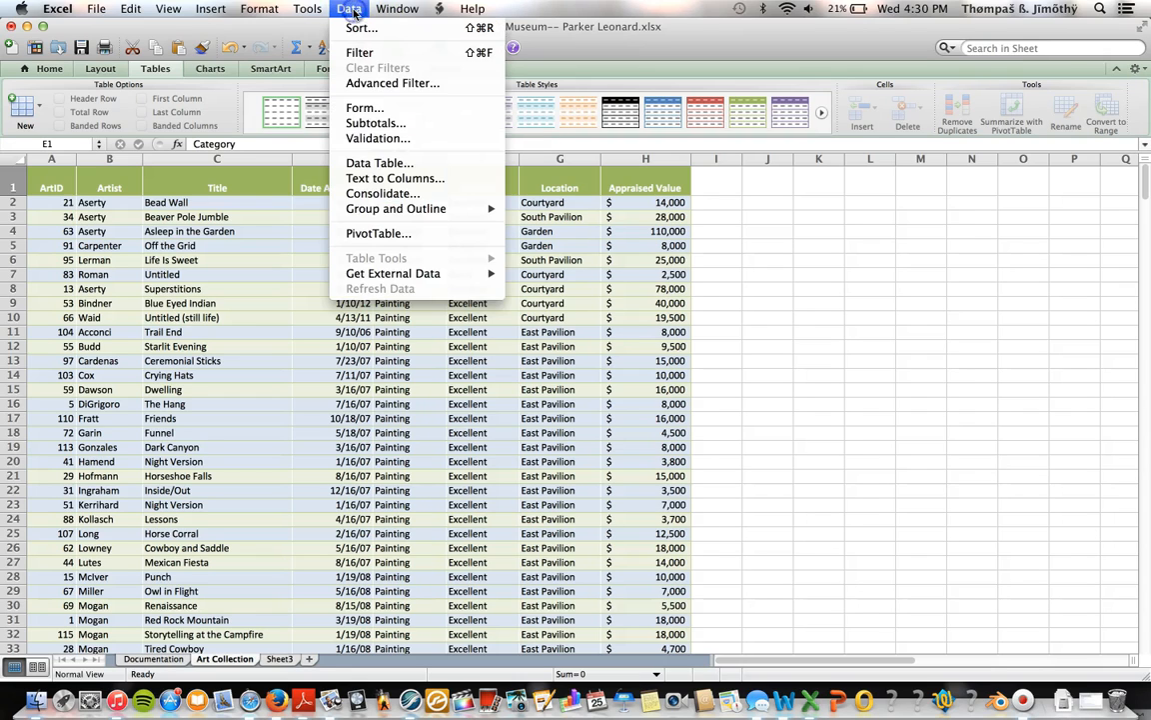
left_click(414, 124)
left_click(283, 171)
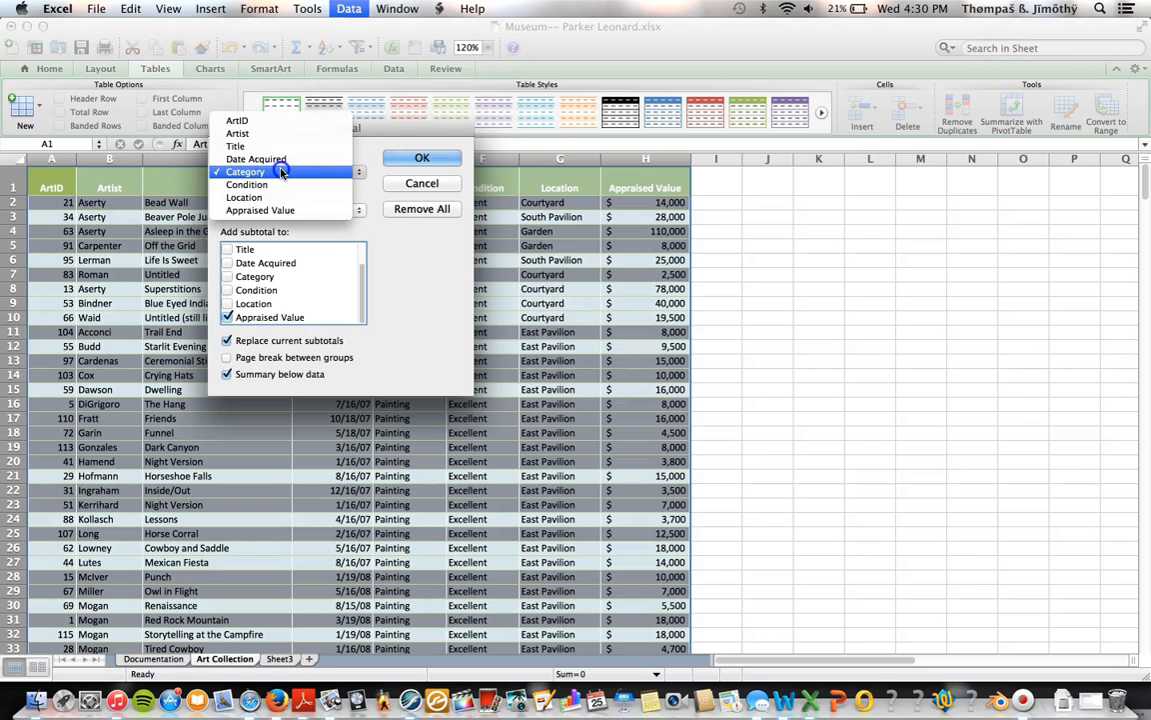
left_click(288, 119)
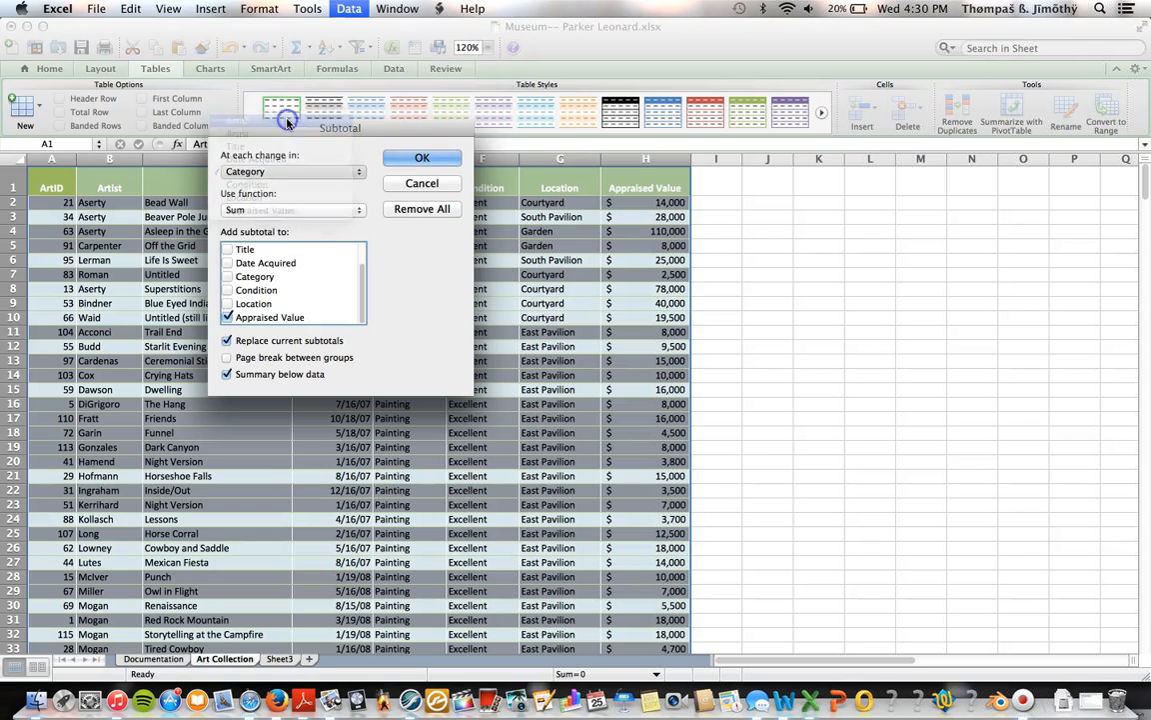
left_click(285, 174)
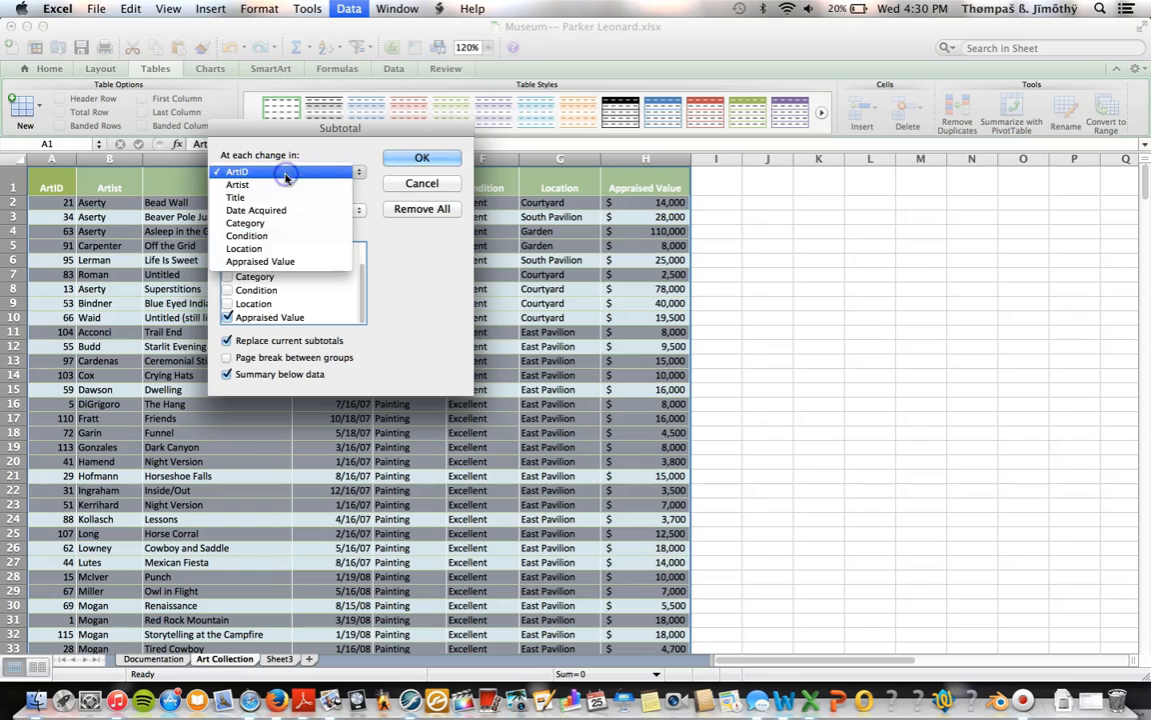
left_click(278, 226)
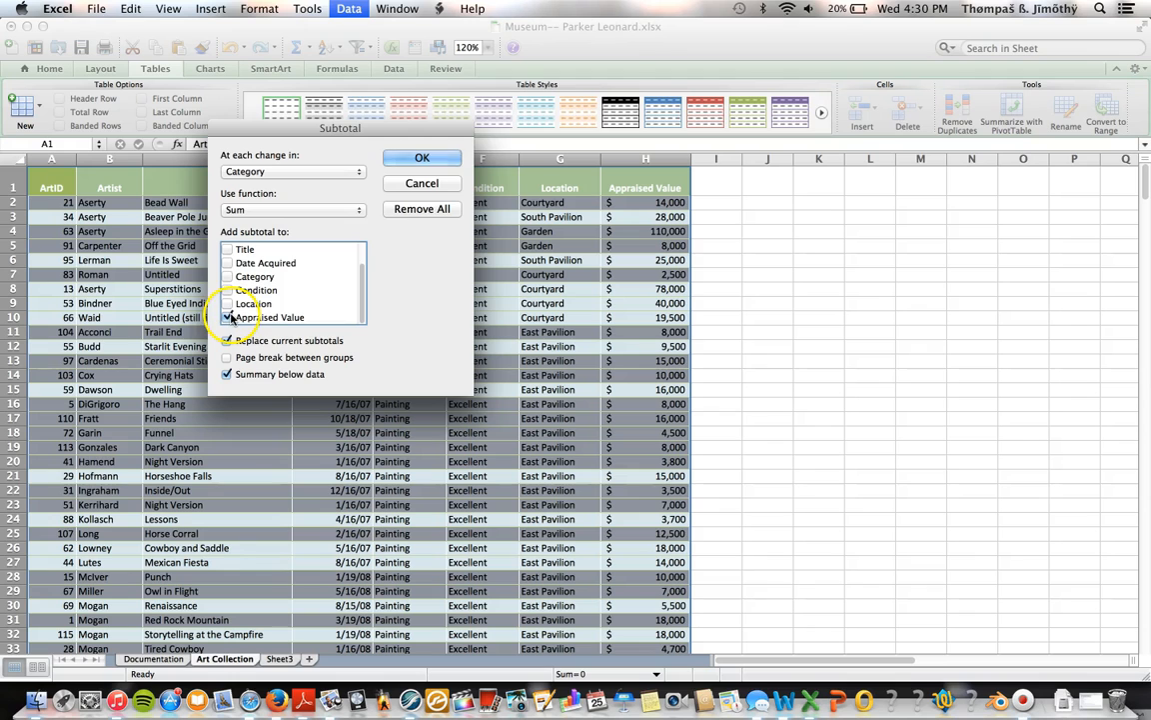
left_click(415, 159)
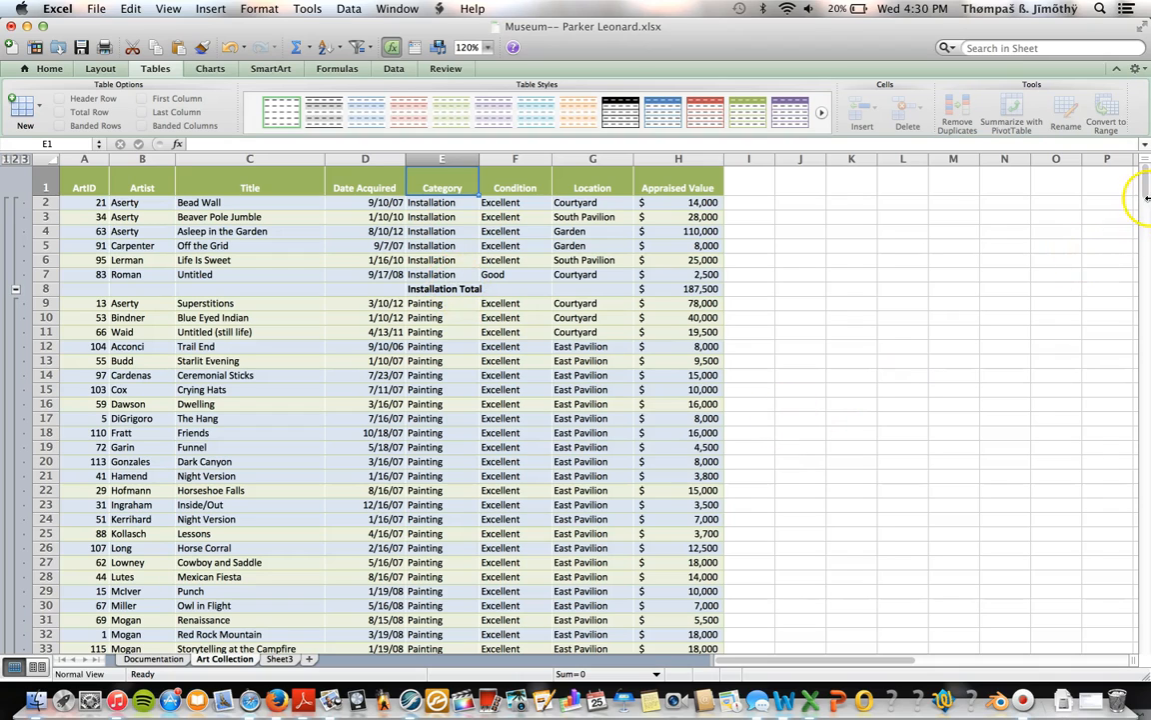
- Review the category totals down the list, then view the outline at level 1, level 2 and level 3
mouse_move(1147, 195)
left_mouse_down()
mouse_move(1146, 352)
mouse_move(1148, 206)
left_mouse_up()
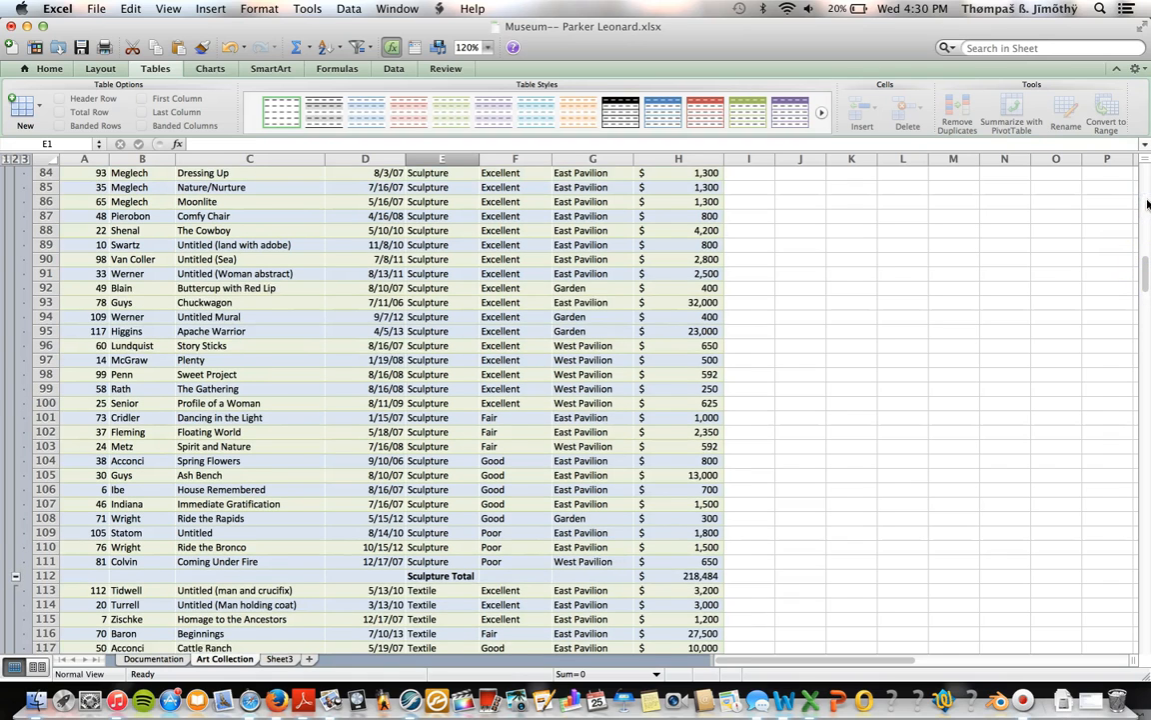
left_click(1147, 205)
left_click(1148, 202)
left_click_drag(1148, 203, 1146, 168)
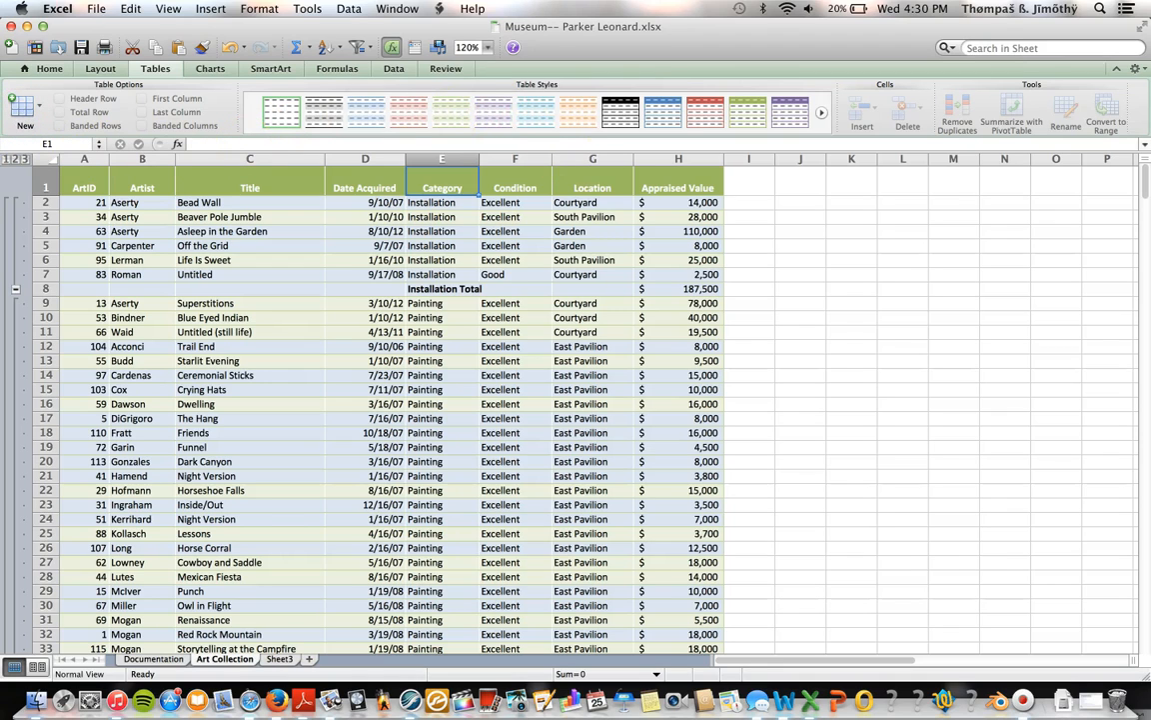
left_click(7, 160)
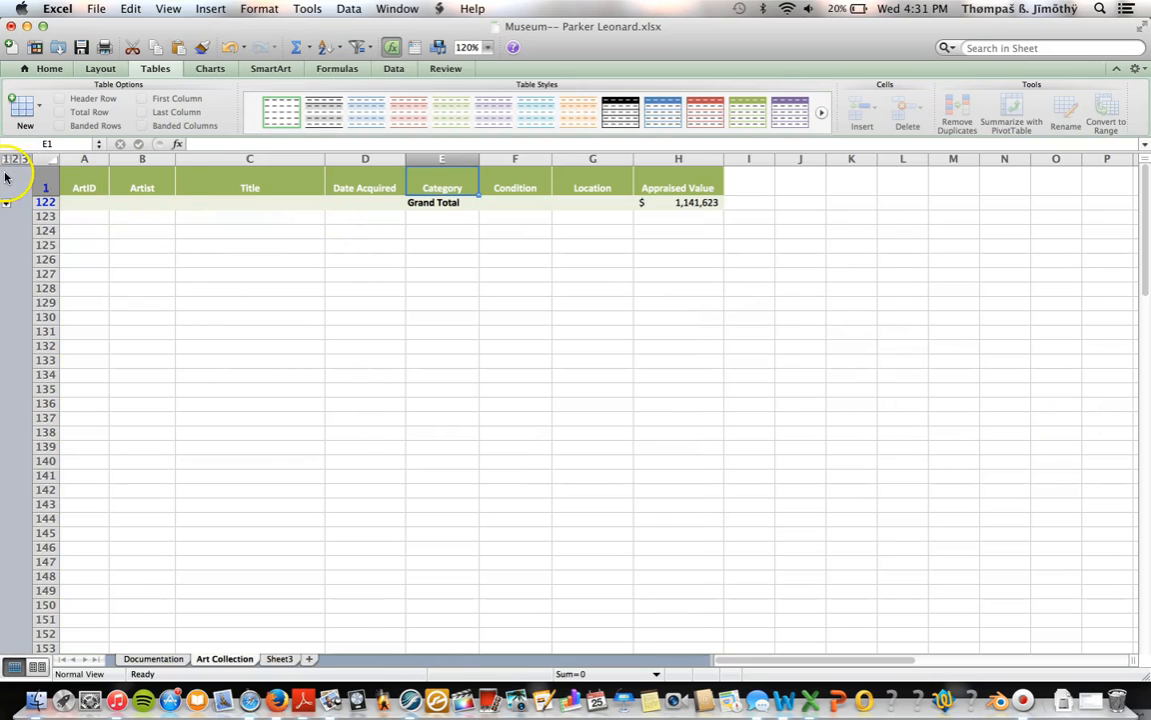
left_click(15, 159)
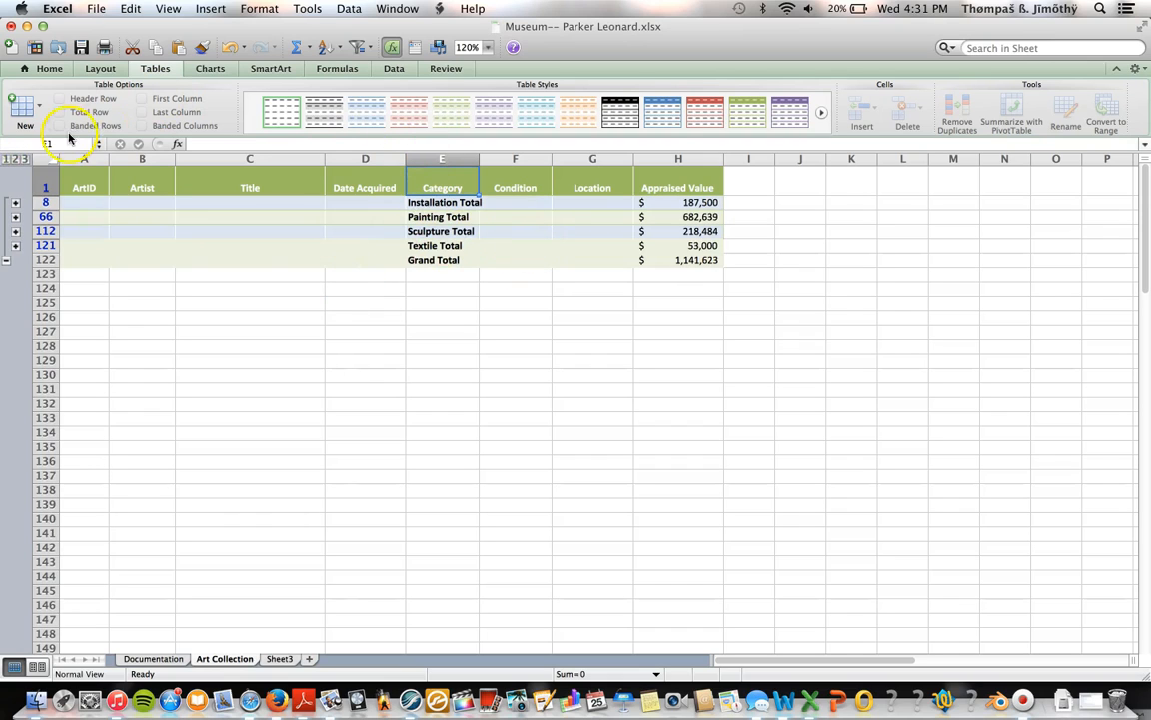
left_click(24, 160)
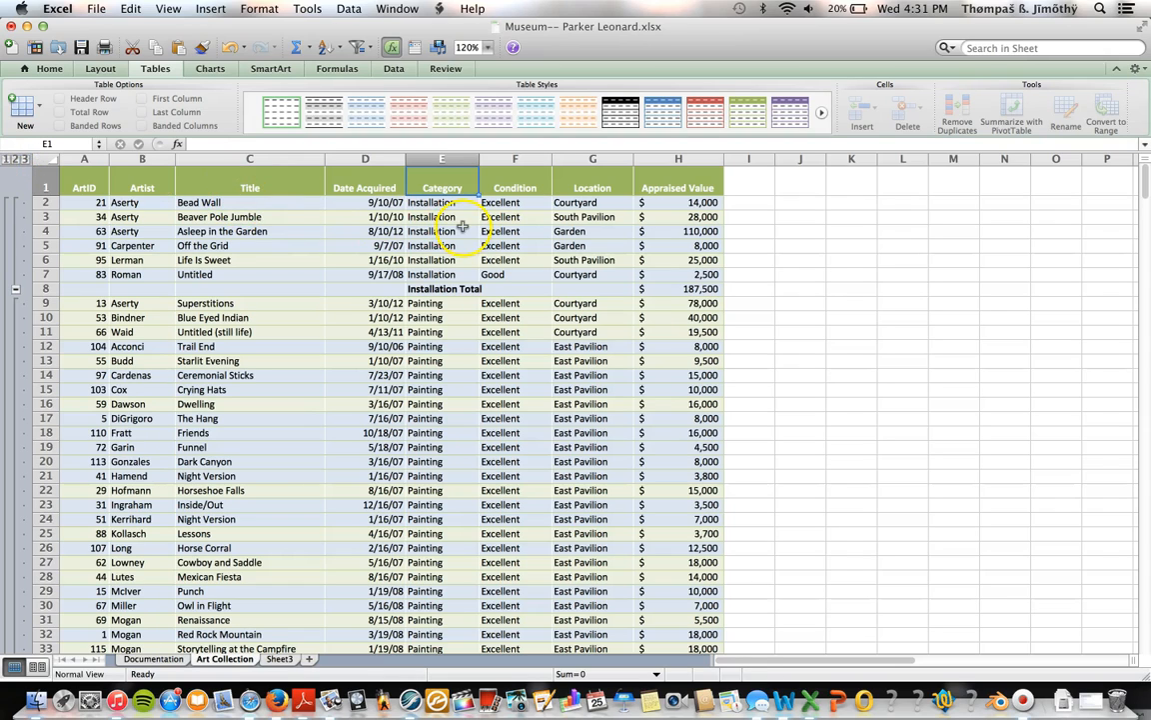
- Remove all category subtotals from the Art Collection list
left_click(350, 9)
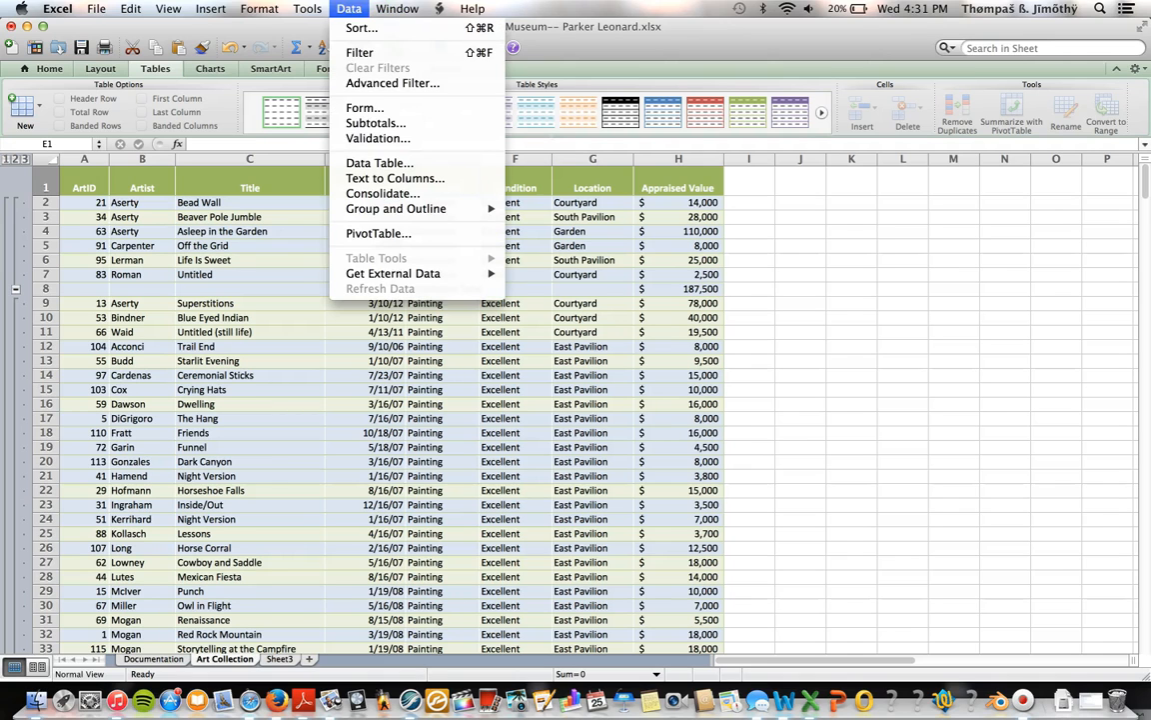
left_click(386, 121)
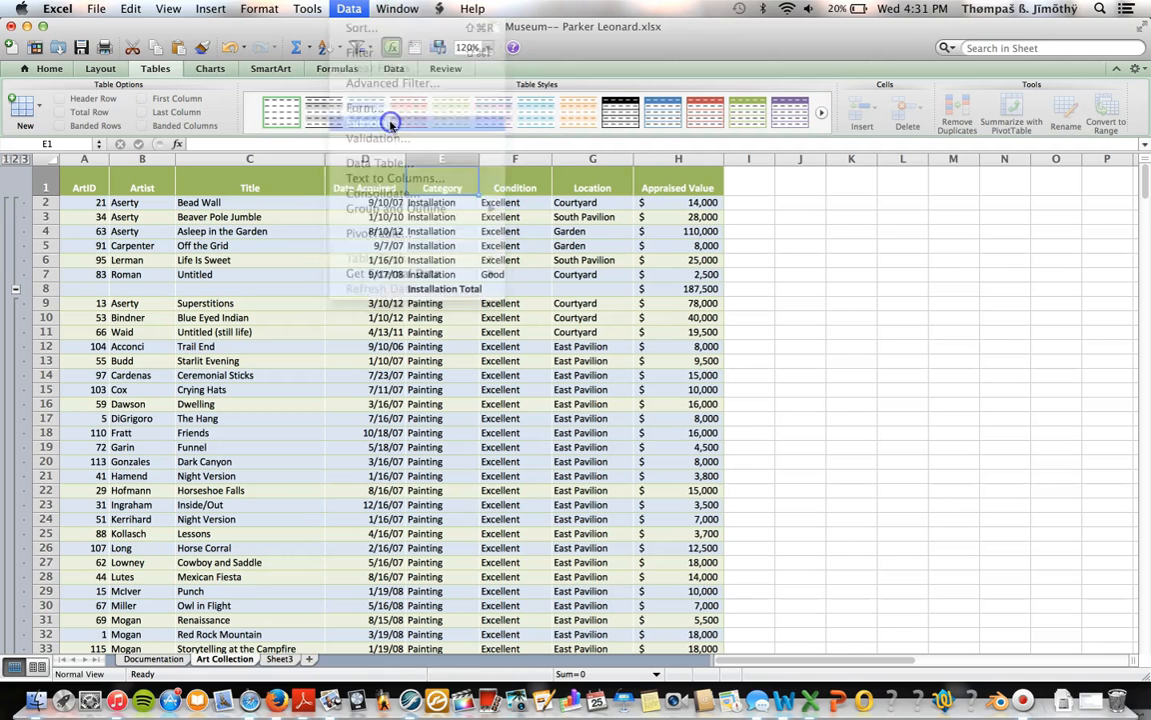
left_click(432, 208)
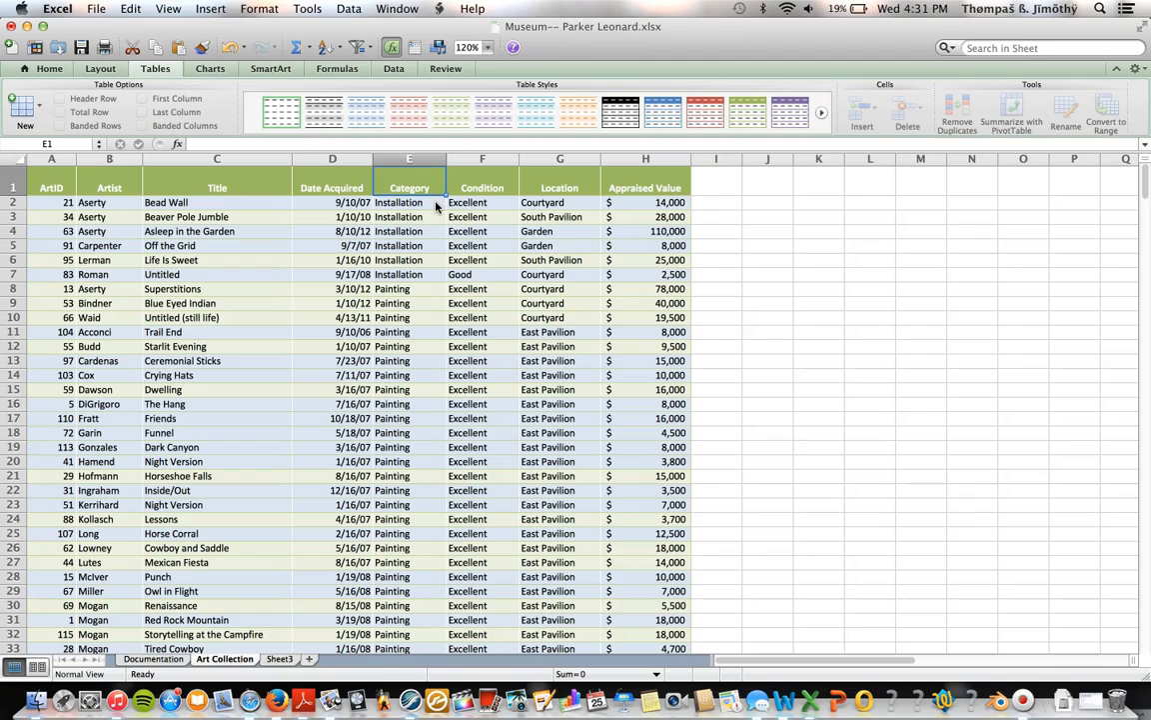
- Create a PivotTable on a new sheet from the whole Art Collection list, A1:H117, and dismiss the PivotTable hint
left_click(384, 189)
left_click(205, 8)
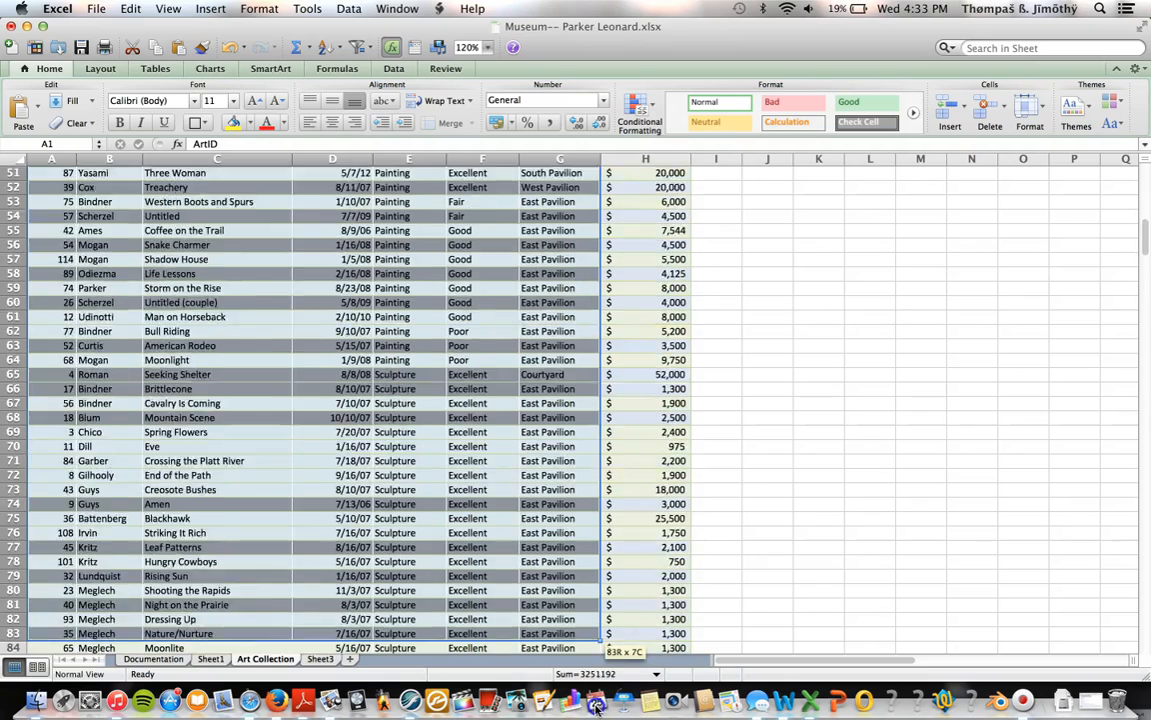
left_click_drag(597, 705, 681, 344)
left_click_drag(668, 193, 656, 190)
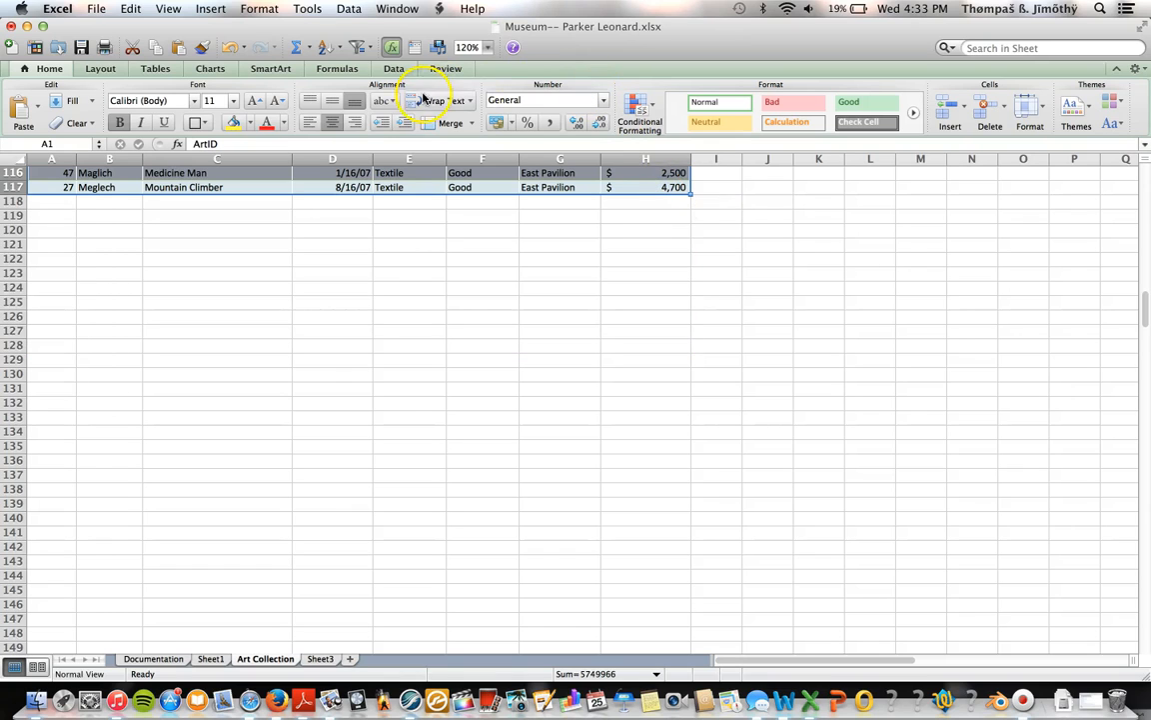
left_click(393, 68)
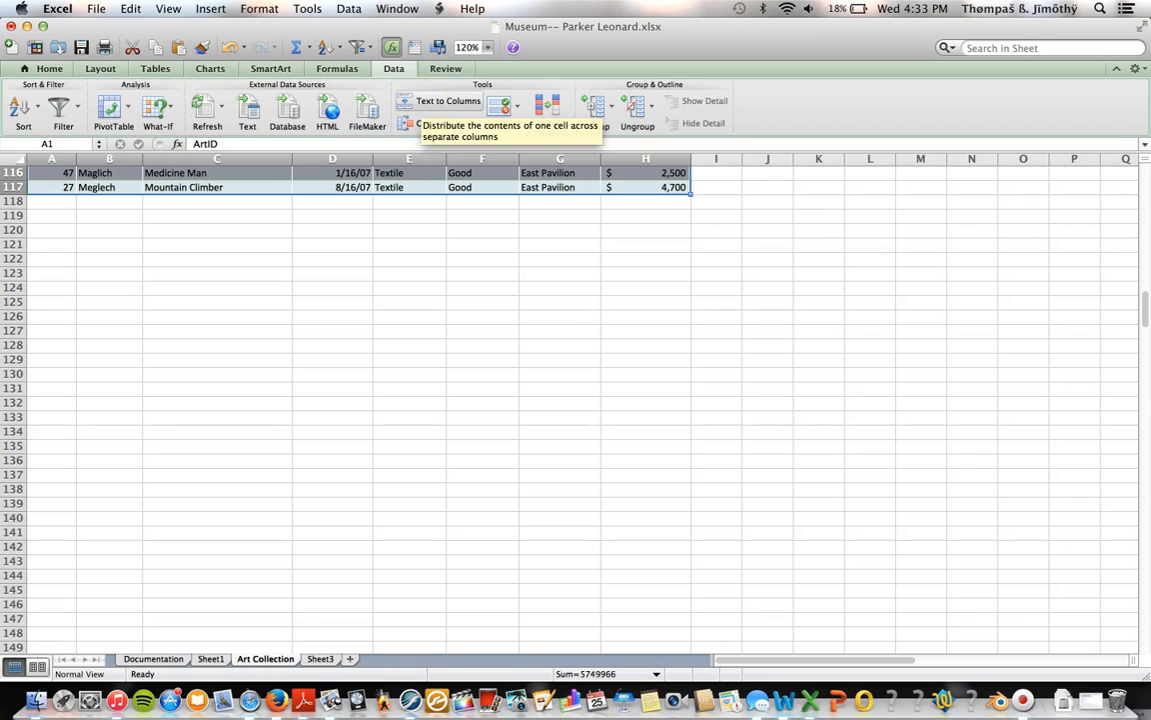
left_click(110, 106)
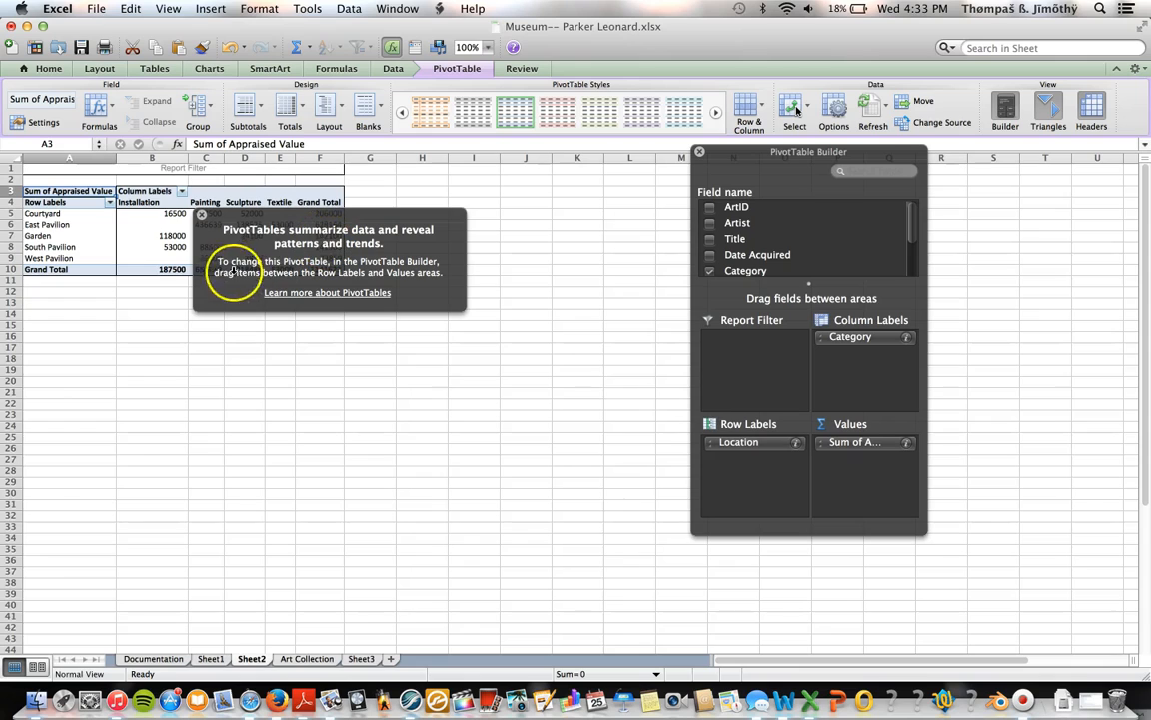
left_click(201, 214)
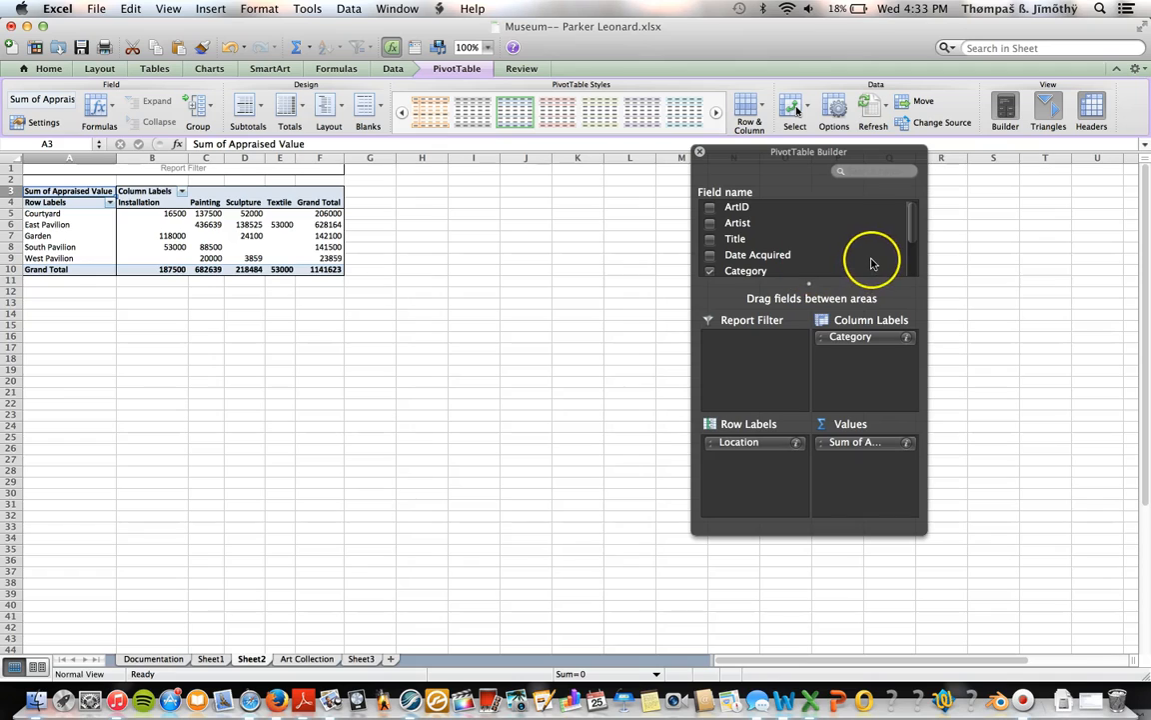
- Remove the Location field from the PivotTable's row labels and add it back there
left_click(916, 226)
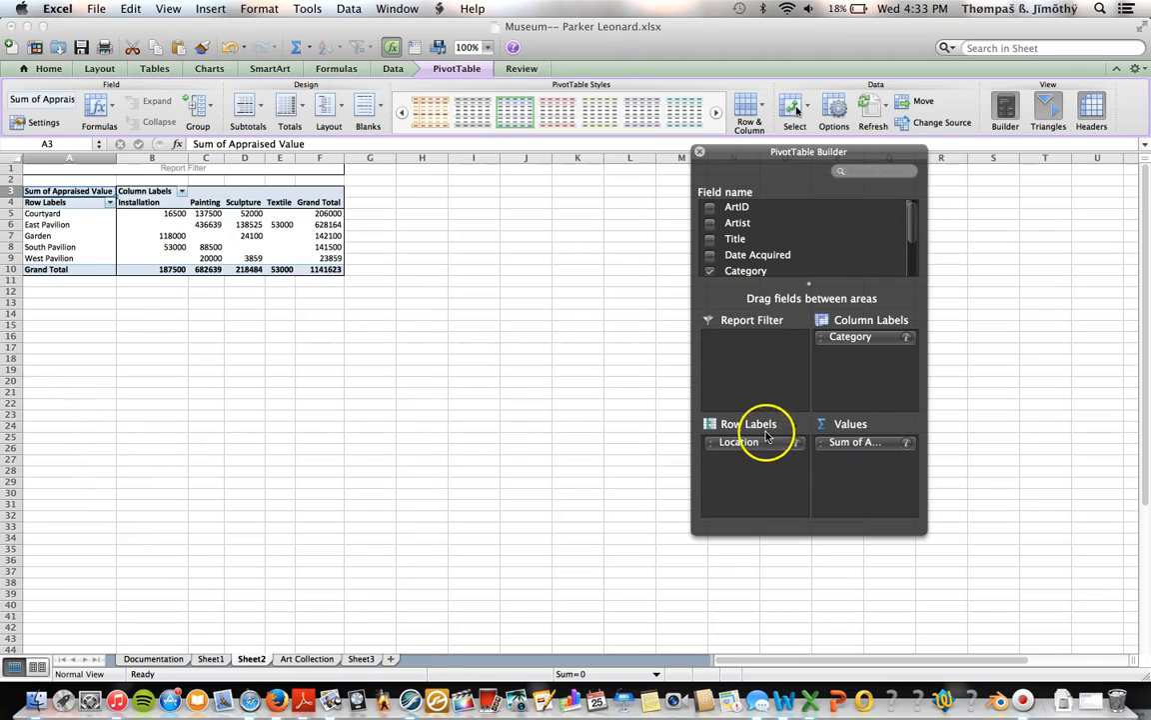
left_click_drag(914, 240, 912, 275)
left_click_drag(764, 265, 500, 415)
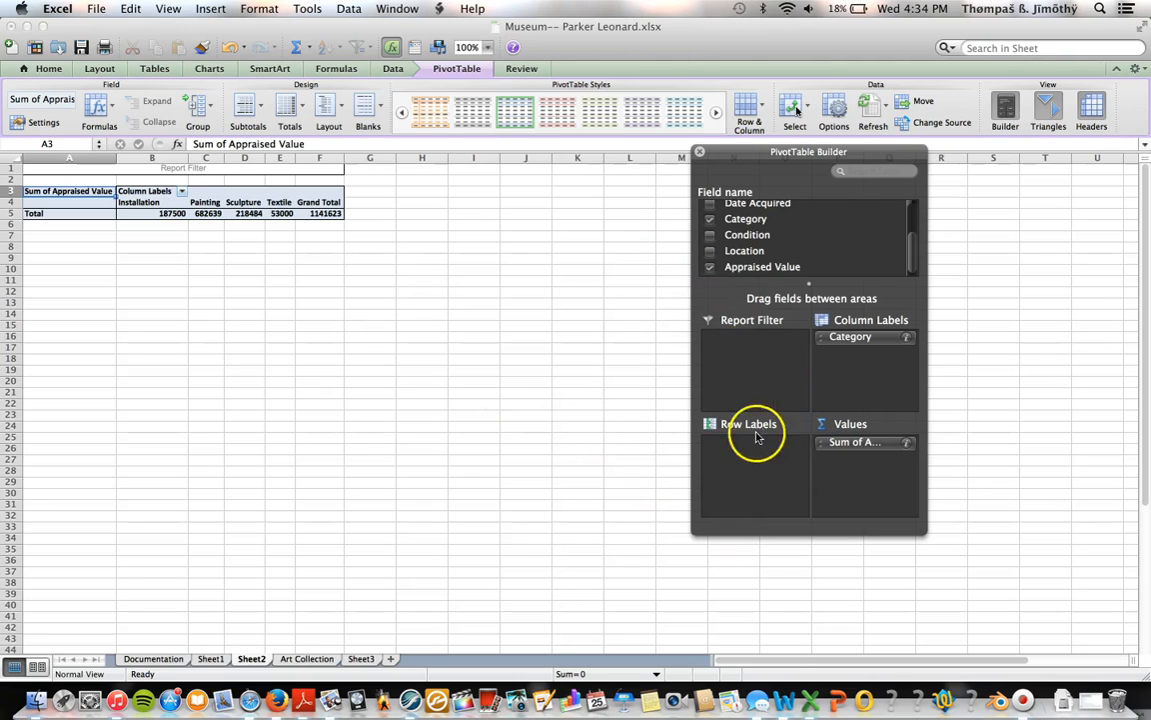
left_click_drag(734, 250, 756, 453)
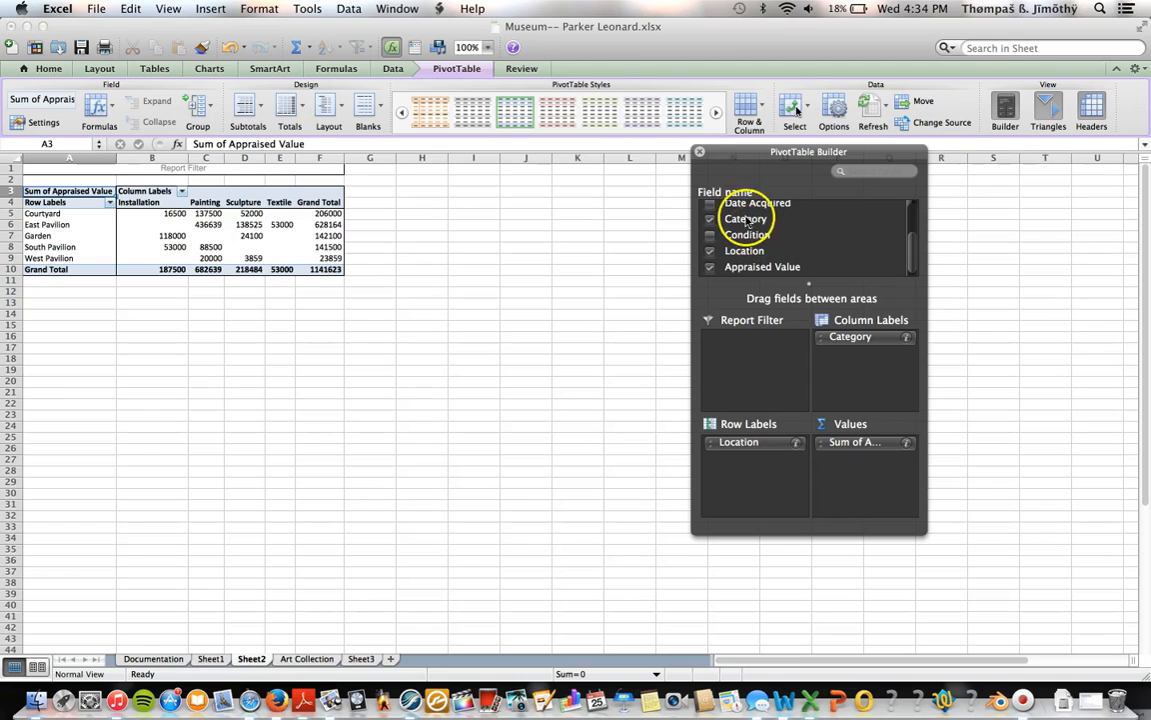
- Move Category from the column labels to the row labels beneath Location, and add Condition below it
left_click_drag(745, 212, 764, 477)
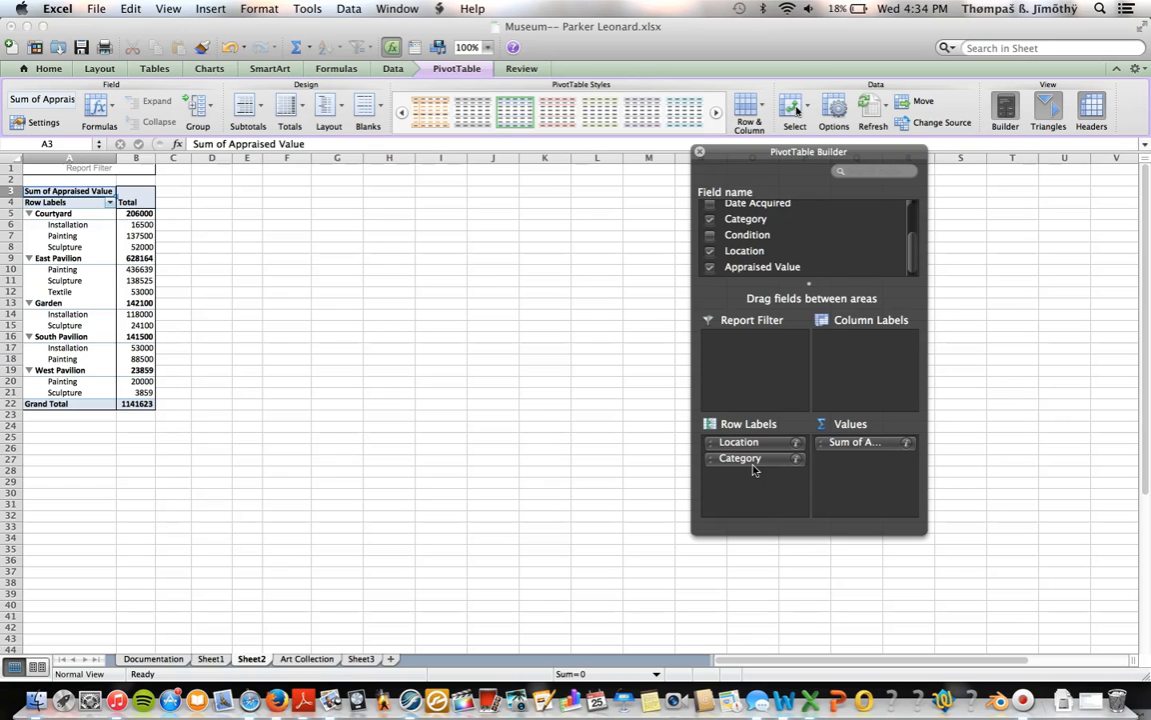
left_click_drag(745, 238, 762, 470)
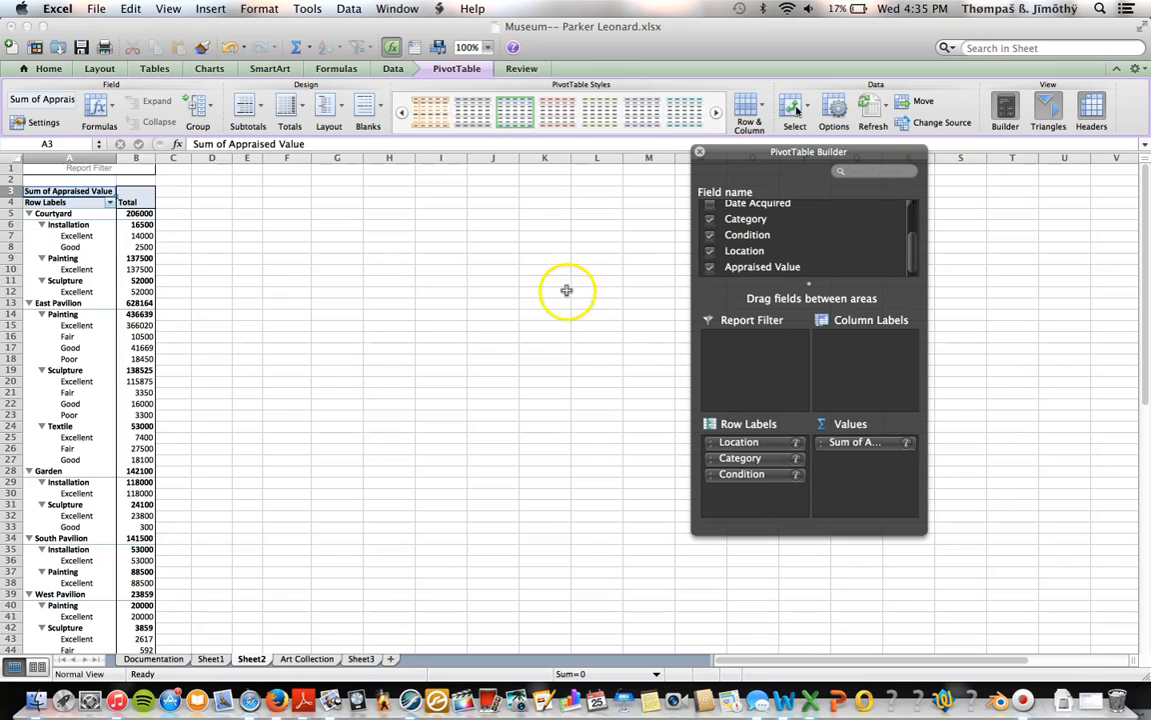
left_click(64, 259)
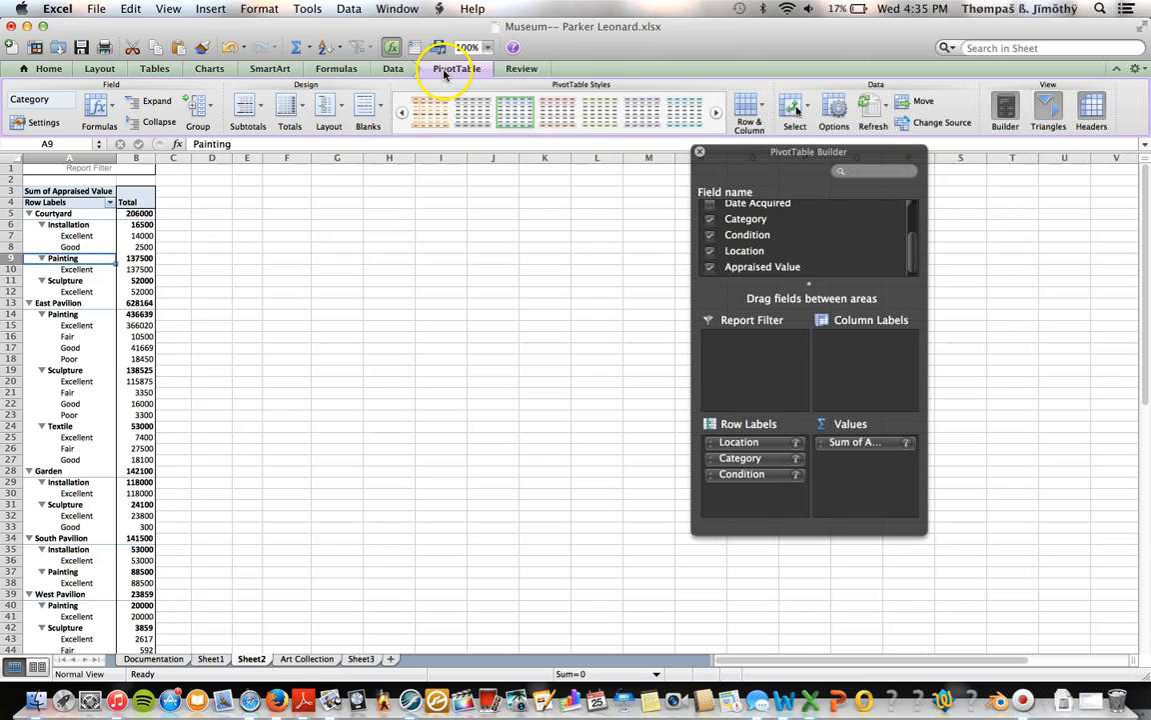
- Apply a green banded PivotTable style with a dark green header to the PivotTable
left_click(716, 116)
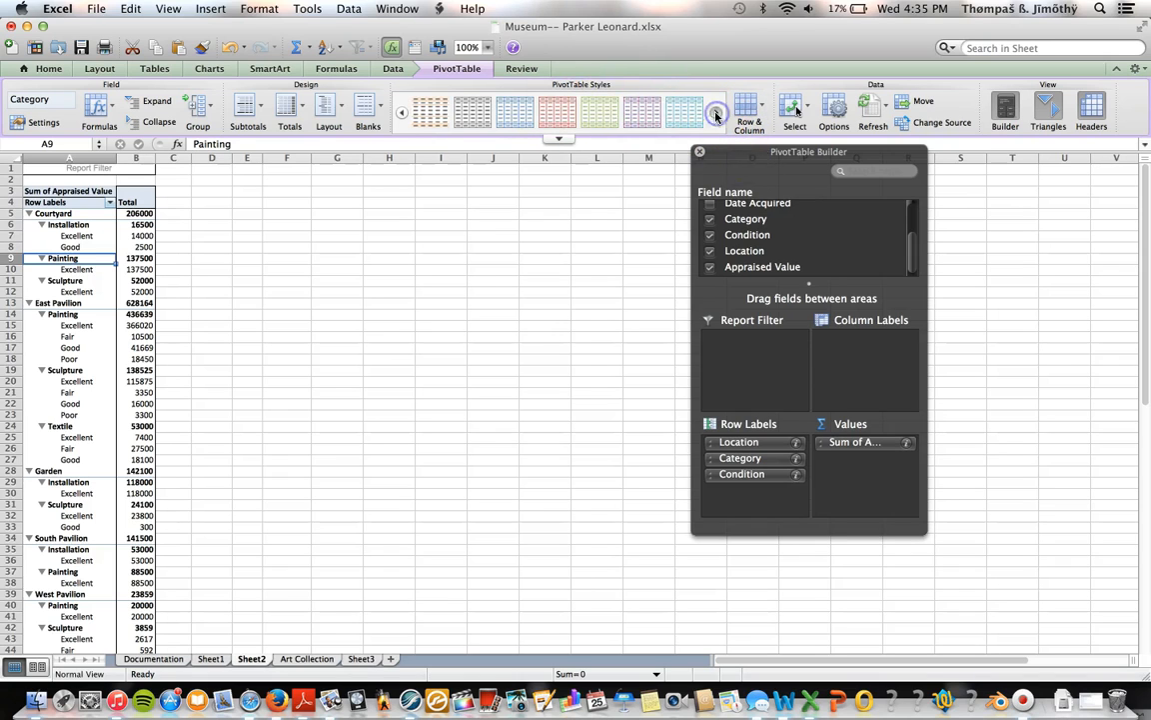
left_click(560, 138)
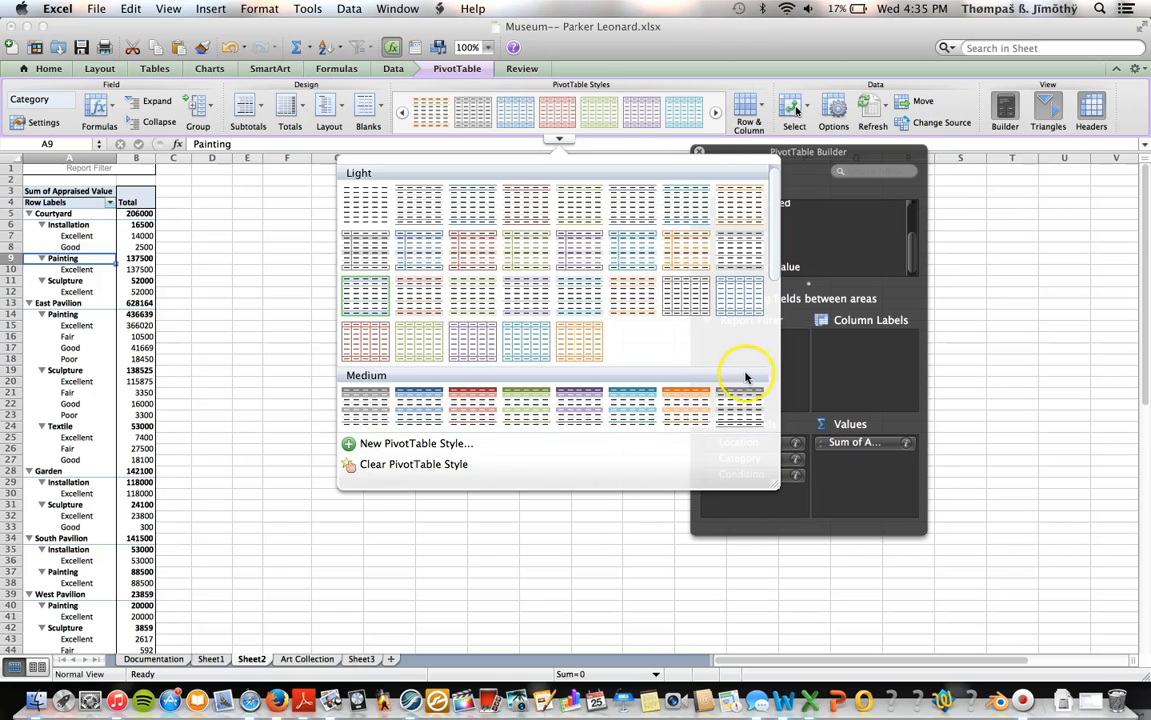
left_click_drag(777, 235, 774, 406)
left_click(520, 264)
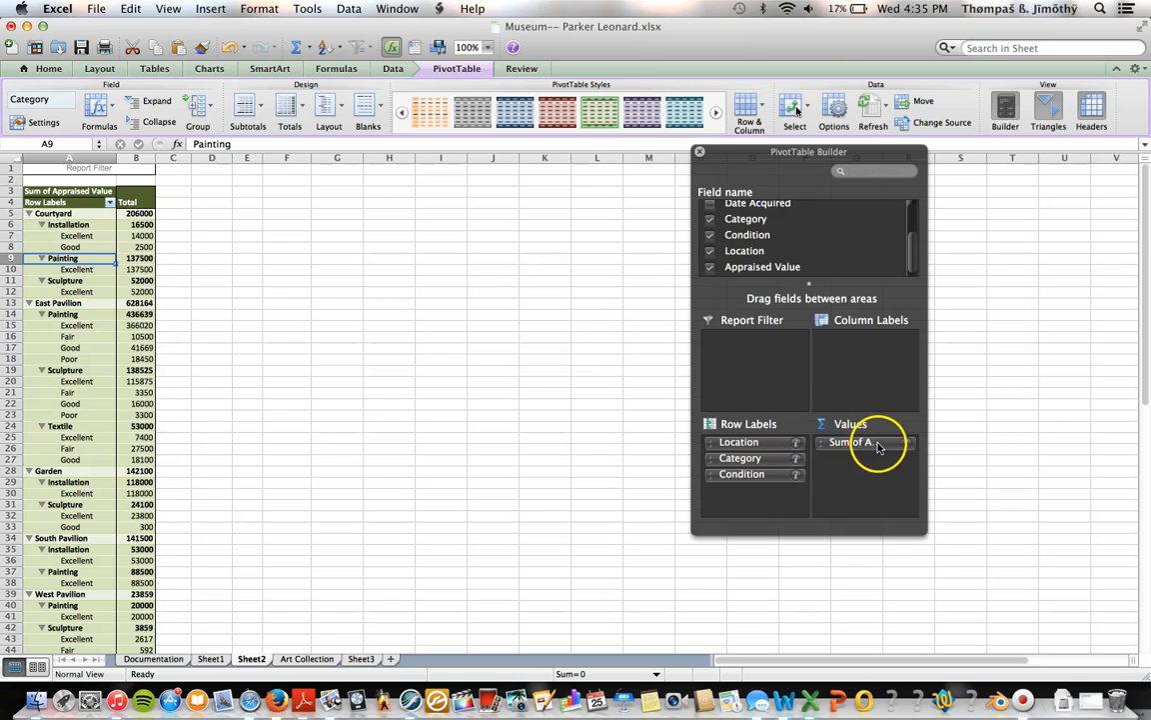
- Format the PivotTable's appraised value field as Currency with the $ symbol and 0 decimal places
left_click(906, 443)
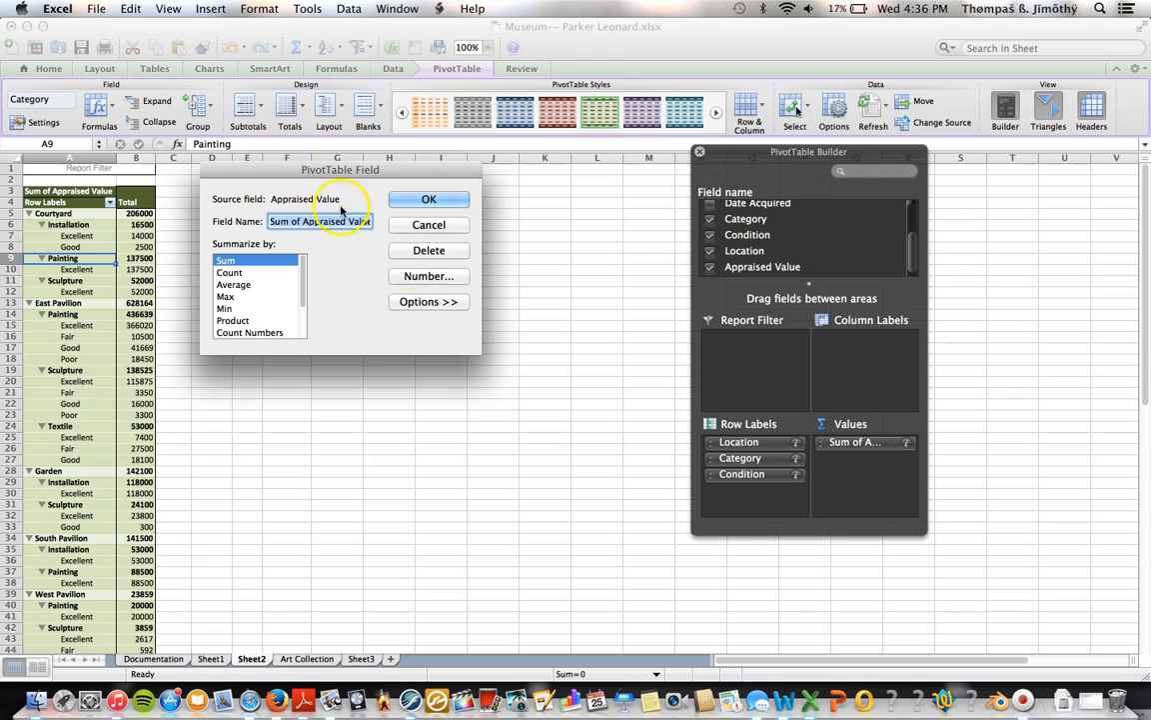
left_click(441, 280)
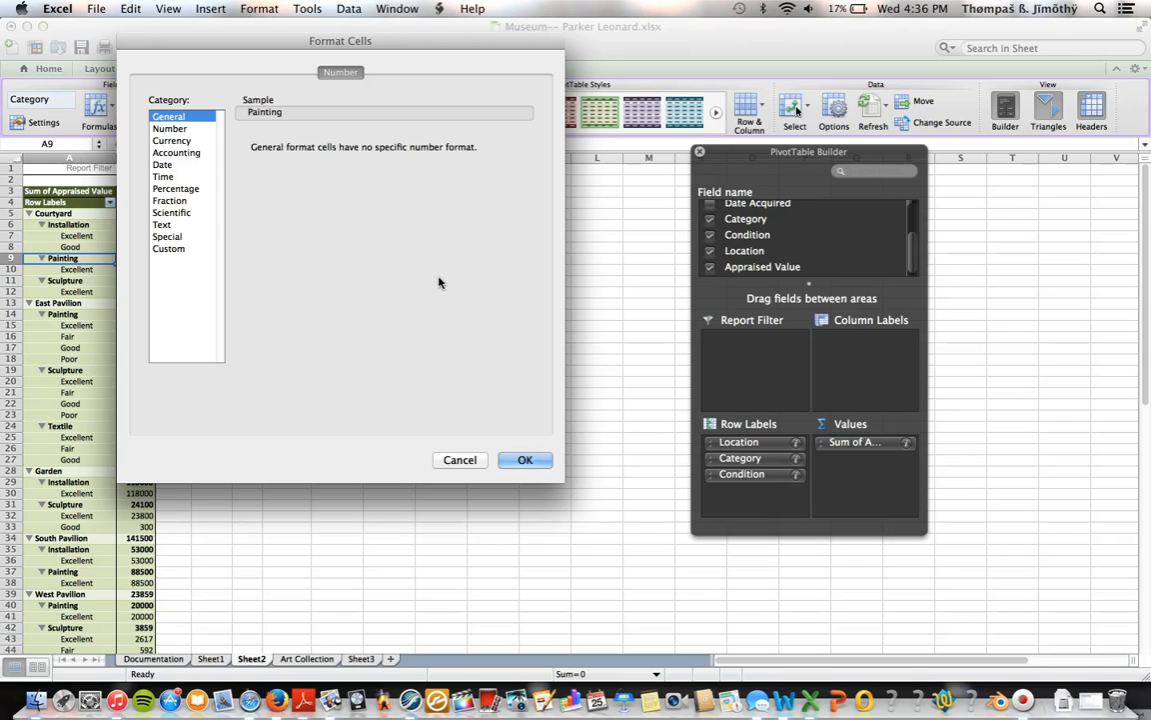
left_click(179, 142)
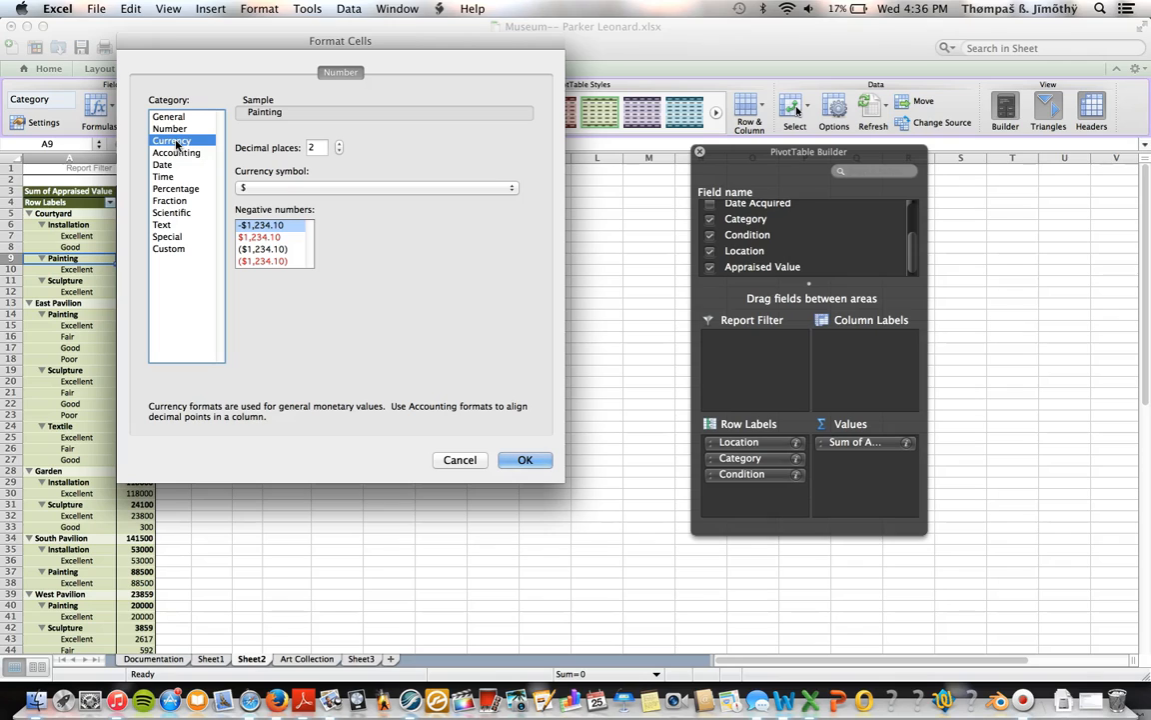
left_click(339, 151)
left_click(340, 151)
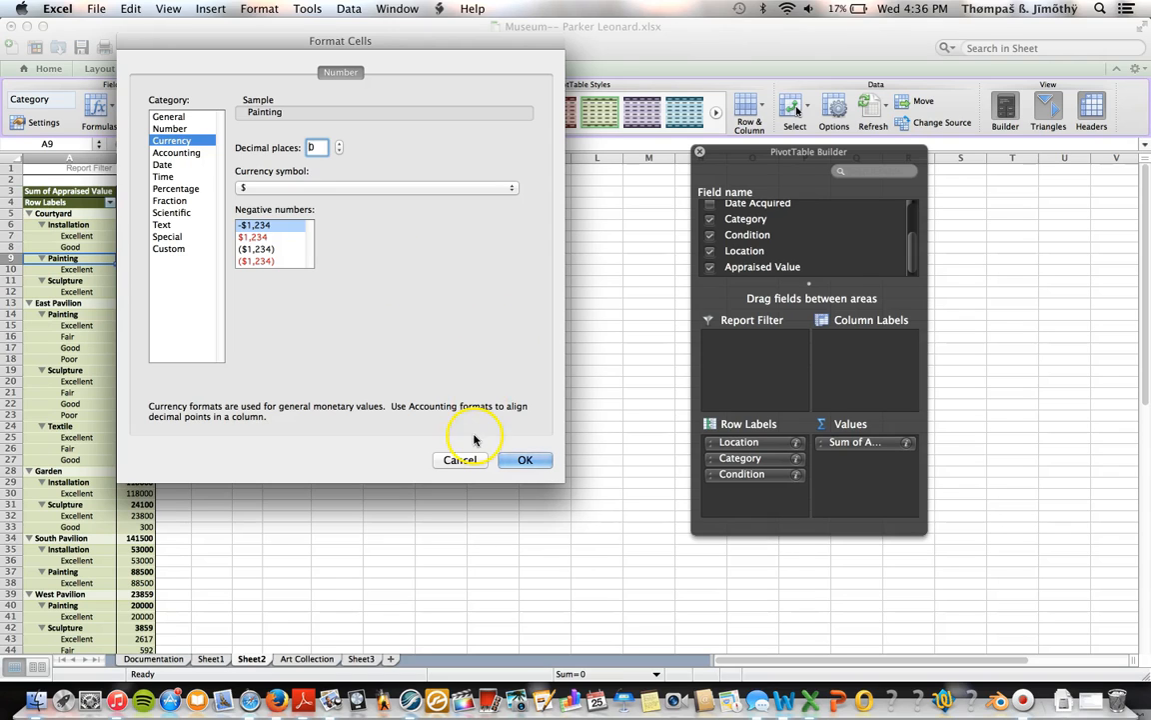
left_click(526, 460)
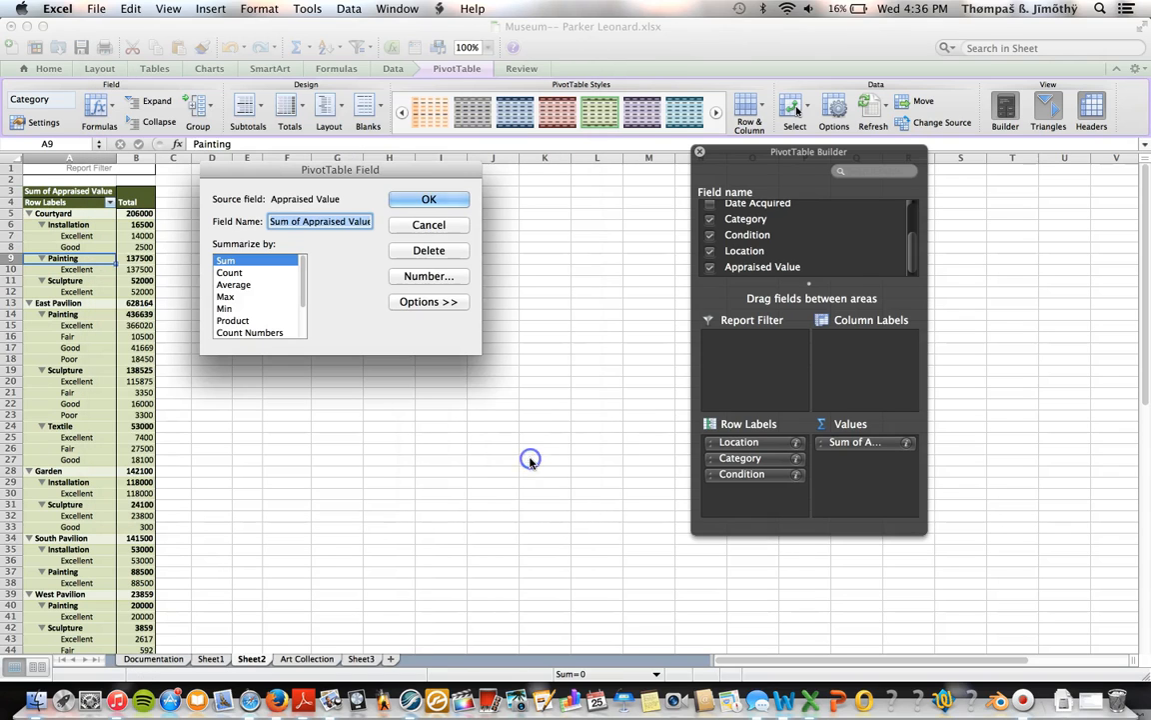
- Rename the PivotTable's value field to "Total Appraised Value" and apply the field settings
left_click(329, 223)
left_click_drag(272, 221, 400, 230)
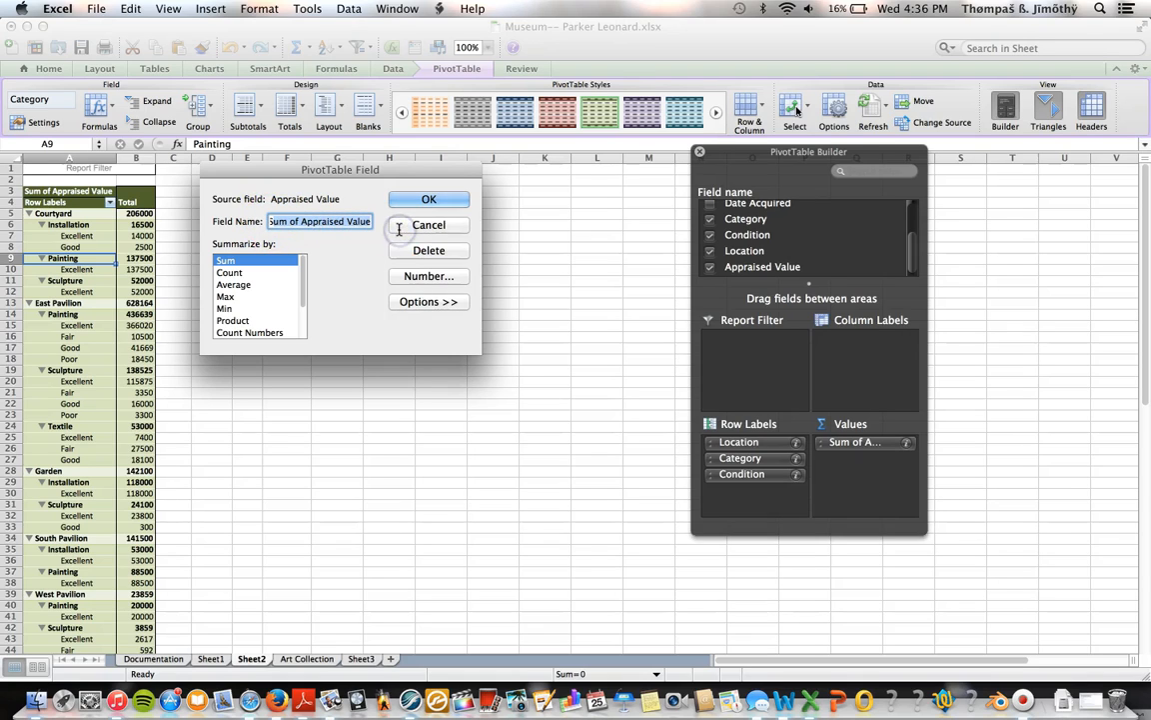
key("BackSpace")
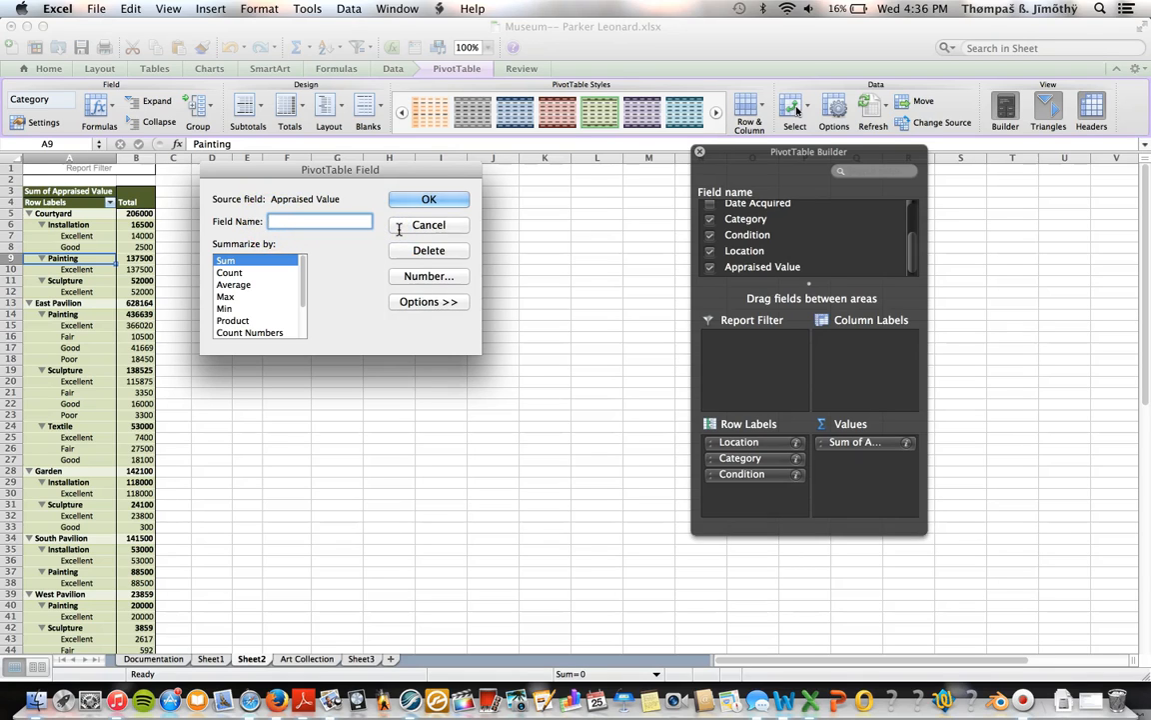
type("Total Appraised Value")
left_click(420, 201)
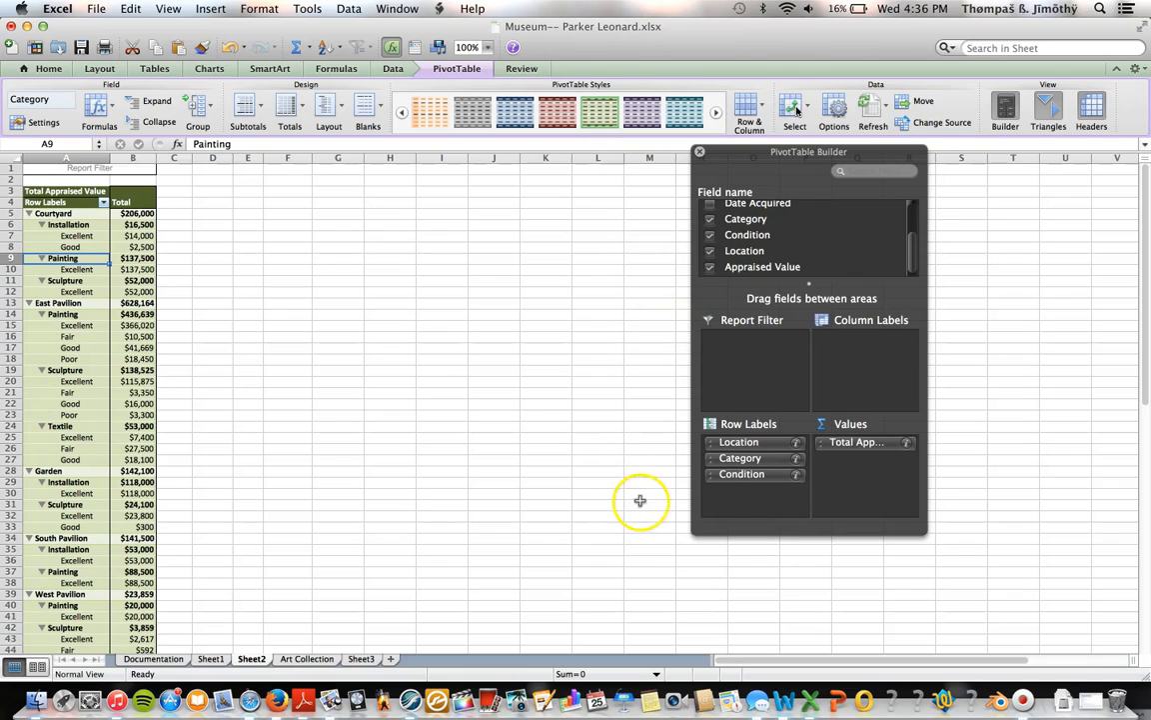
- Move Condition from the PivotTable's row labels to the column labels
left_click_drag(757, 480, 909, 343)
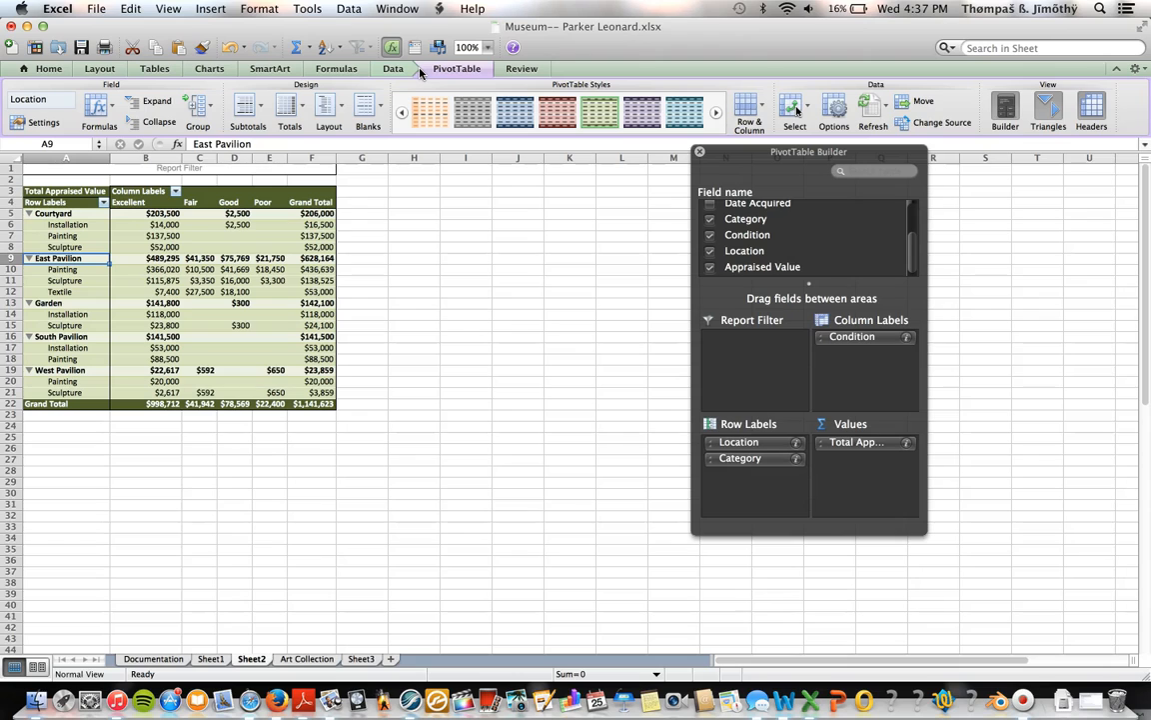
- Try the Outline and Tabular layouts on the PivotTable and return it to Compact Layout
left_click(341, 105)
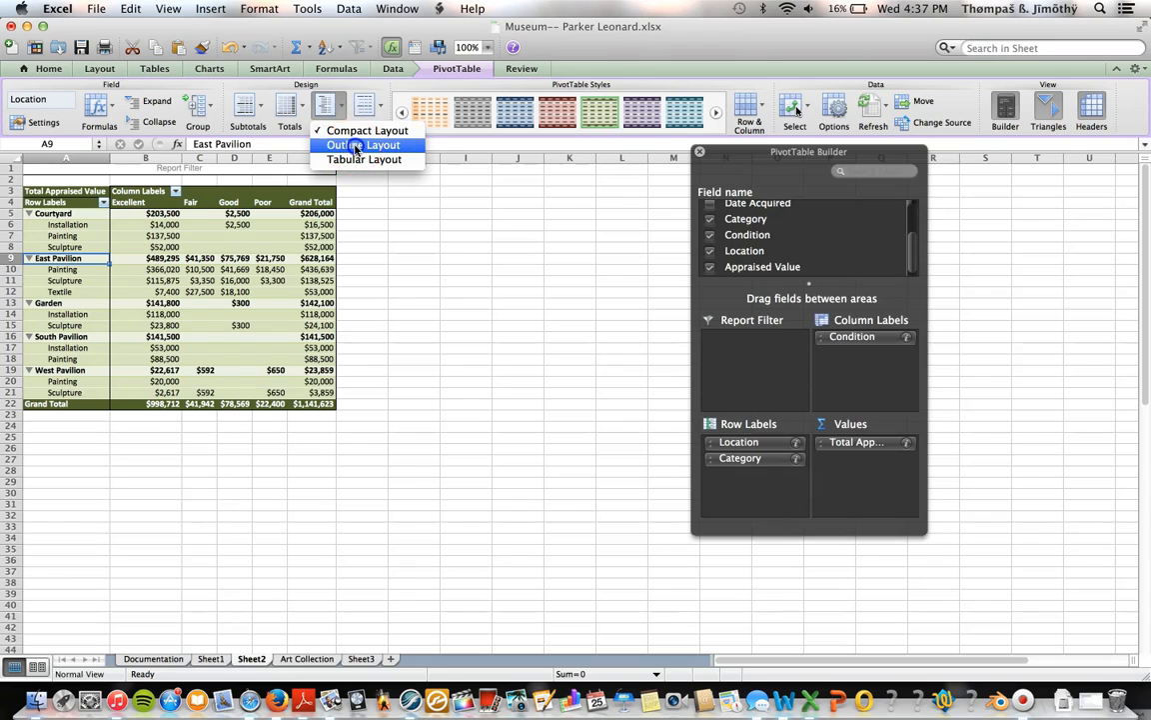
left_click(355, 147)
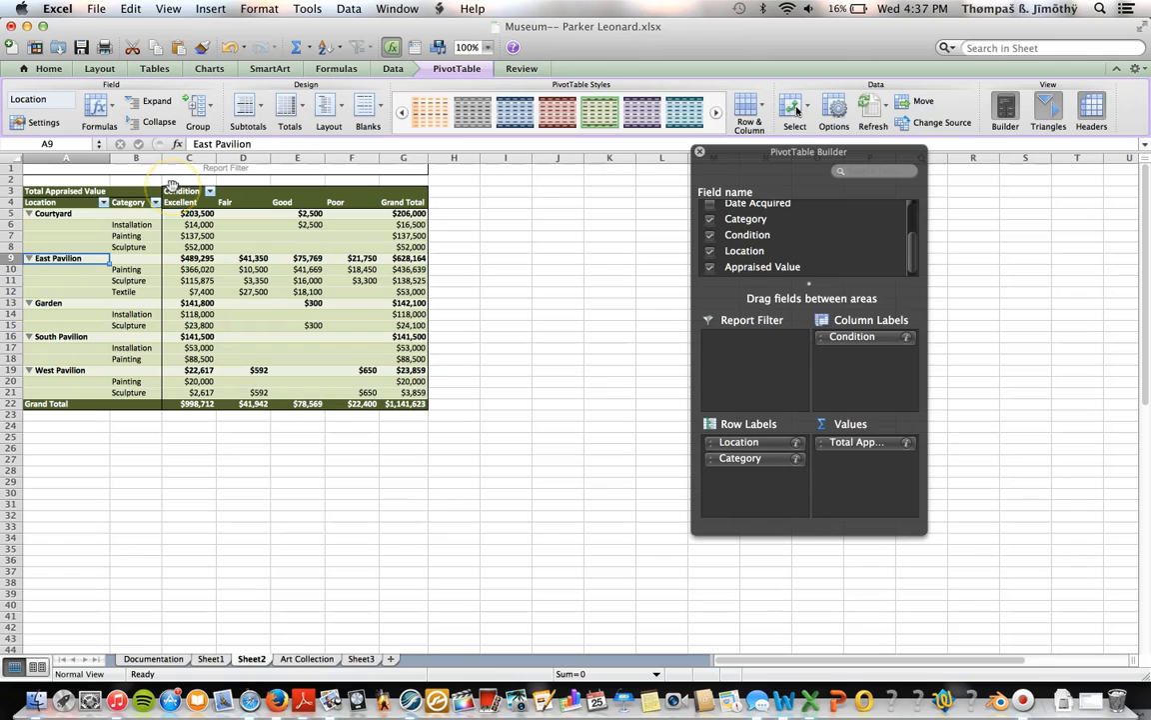
left_click(336, 105)
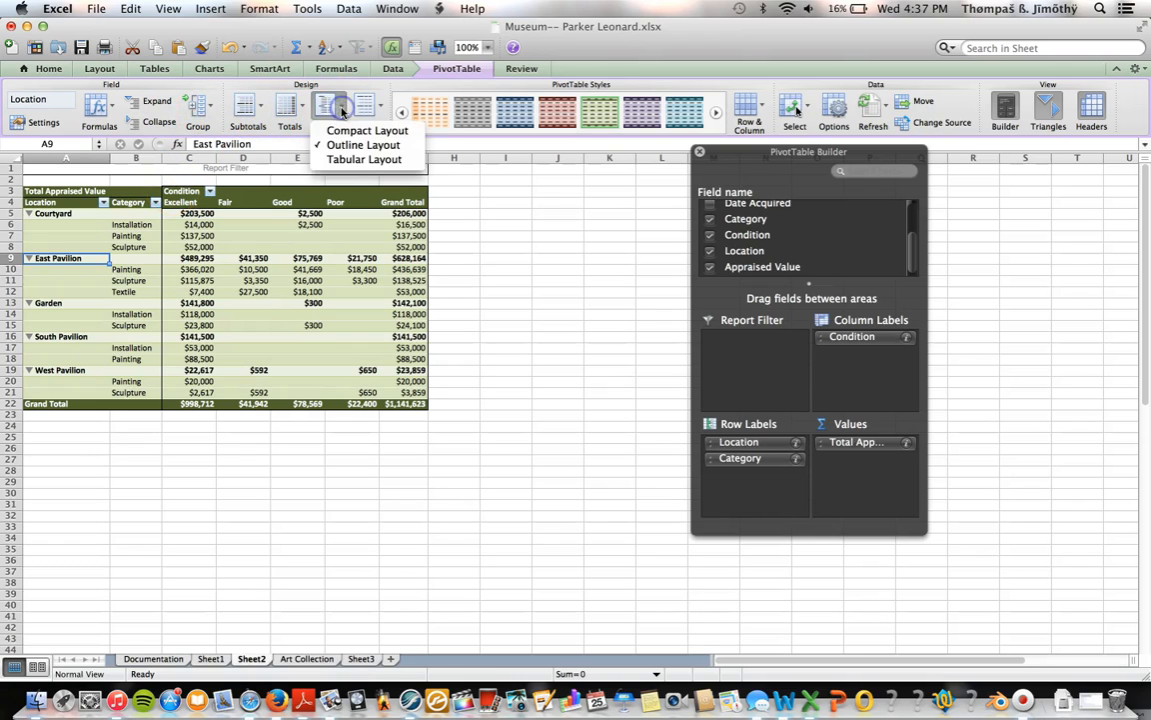
left_click(340, 160)
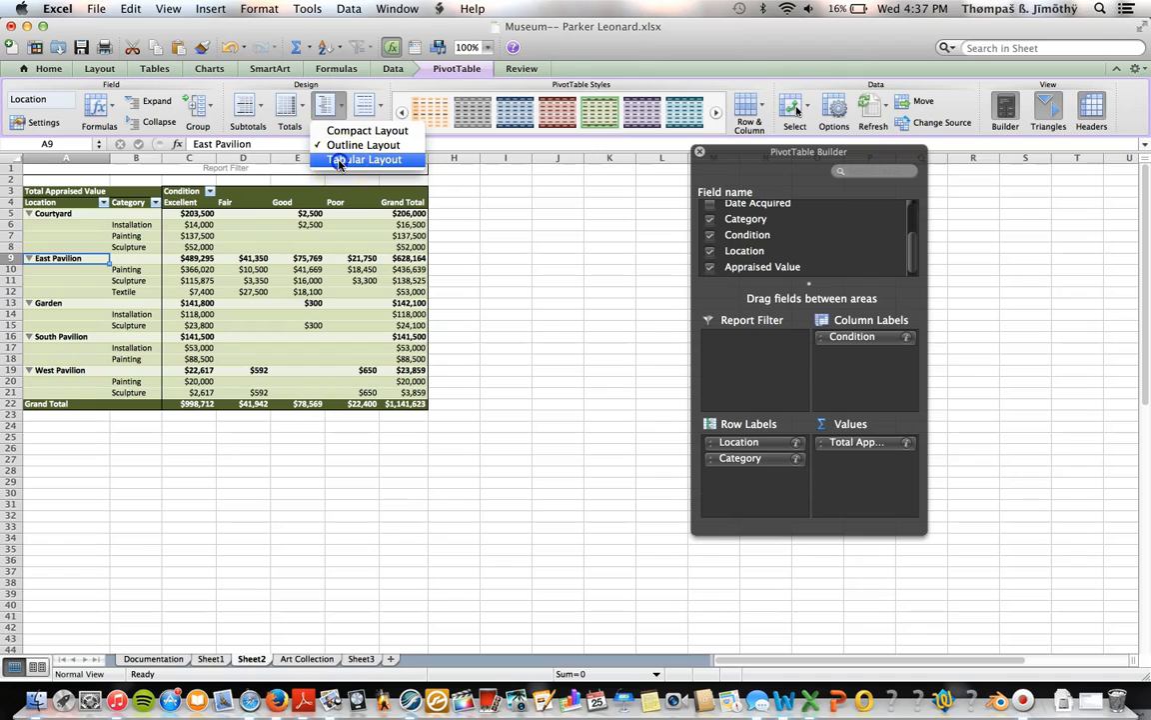
left_click(341, 108)
left_click(340, 130)
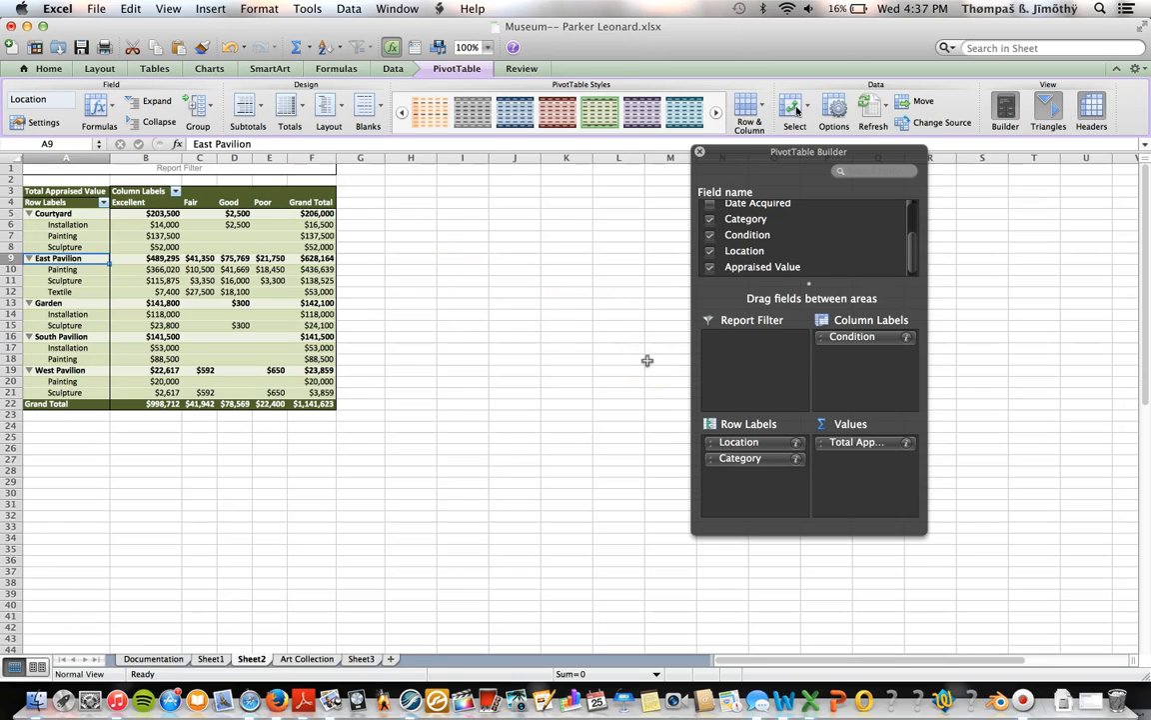
- Move Location to the PivotTable's report filter and filter it to show only East Pavilion
left_click_drag(755, 443, 763, 371)
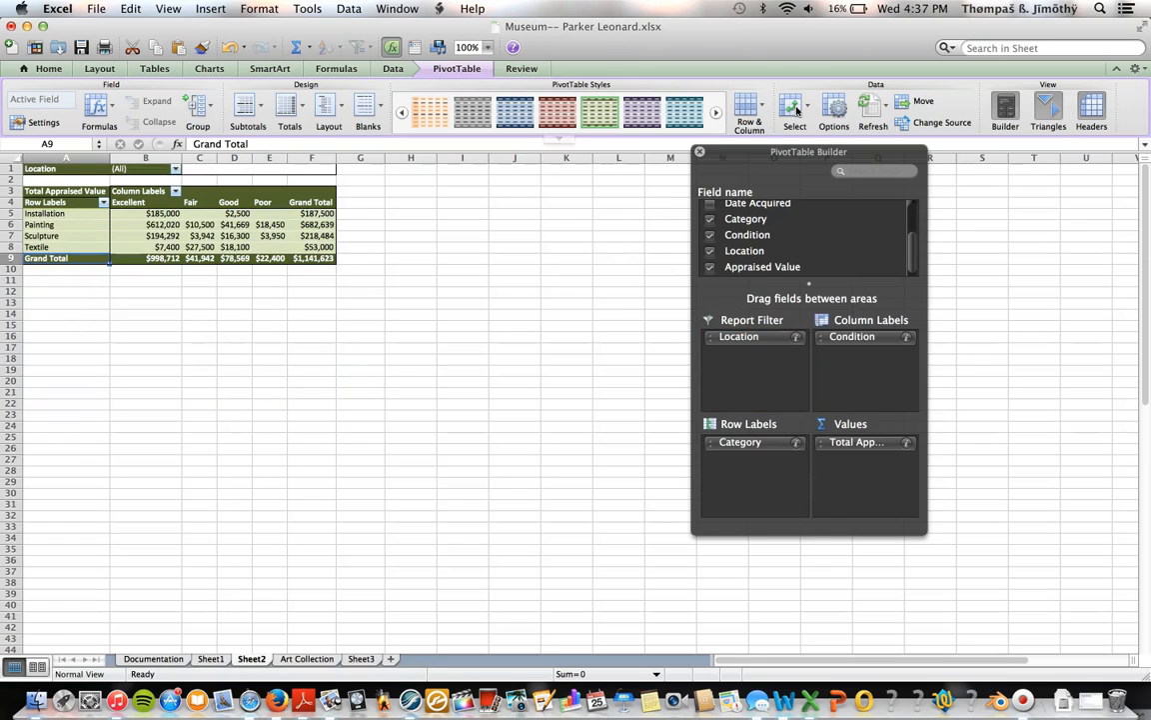
left_click(175, 169)
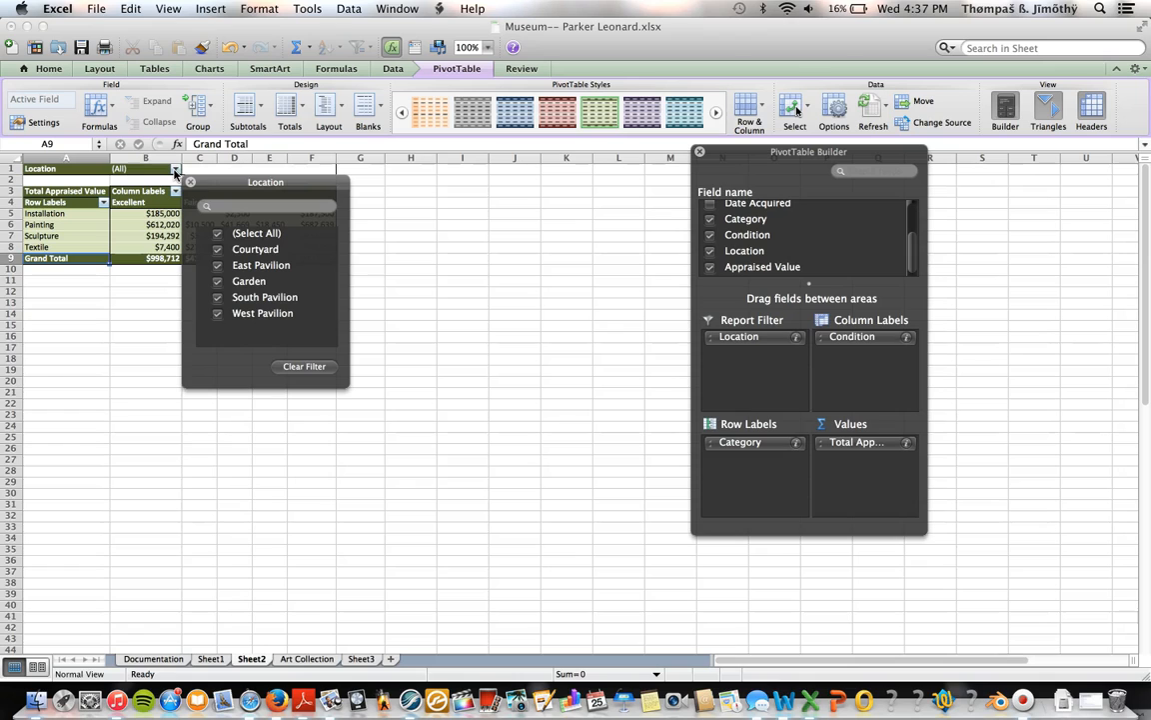
left_click(218, 266)
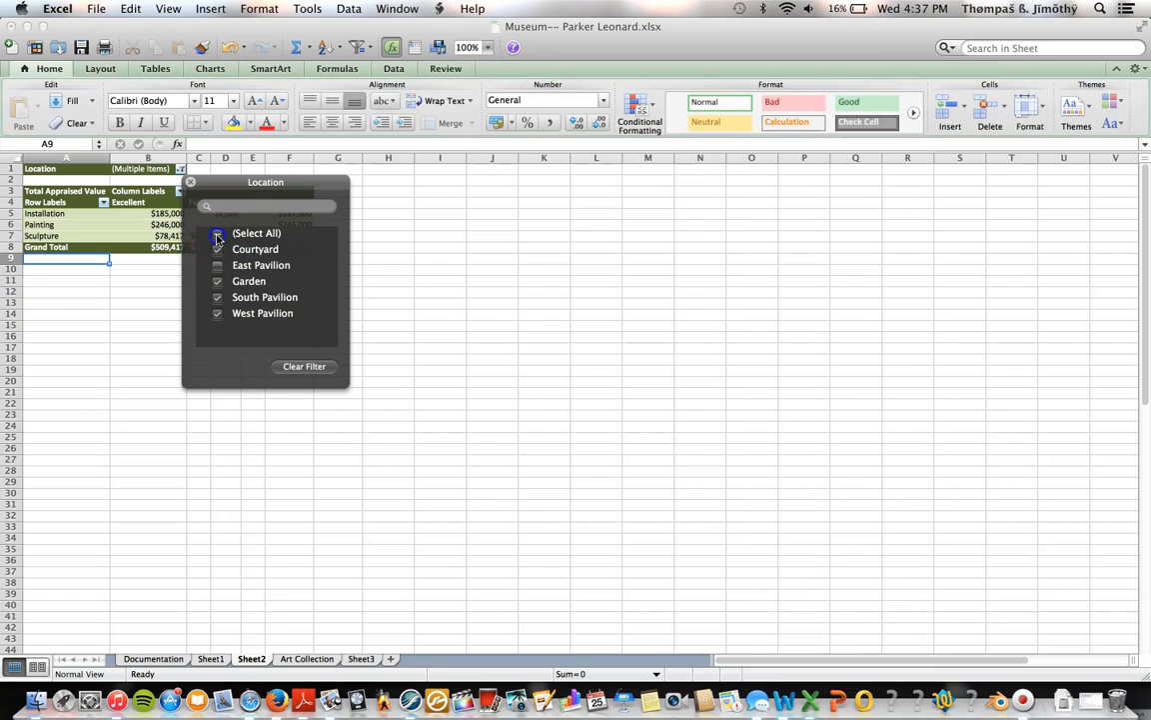
left_click(218, 236)
left_click(218, 236)
left_click(218, 266)
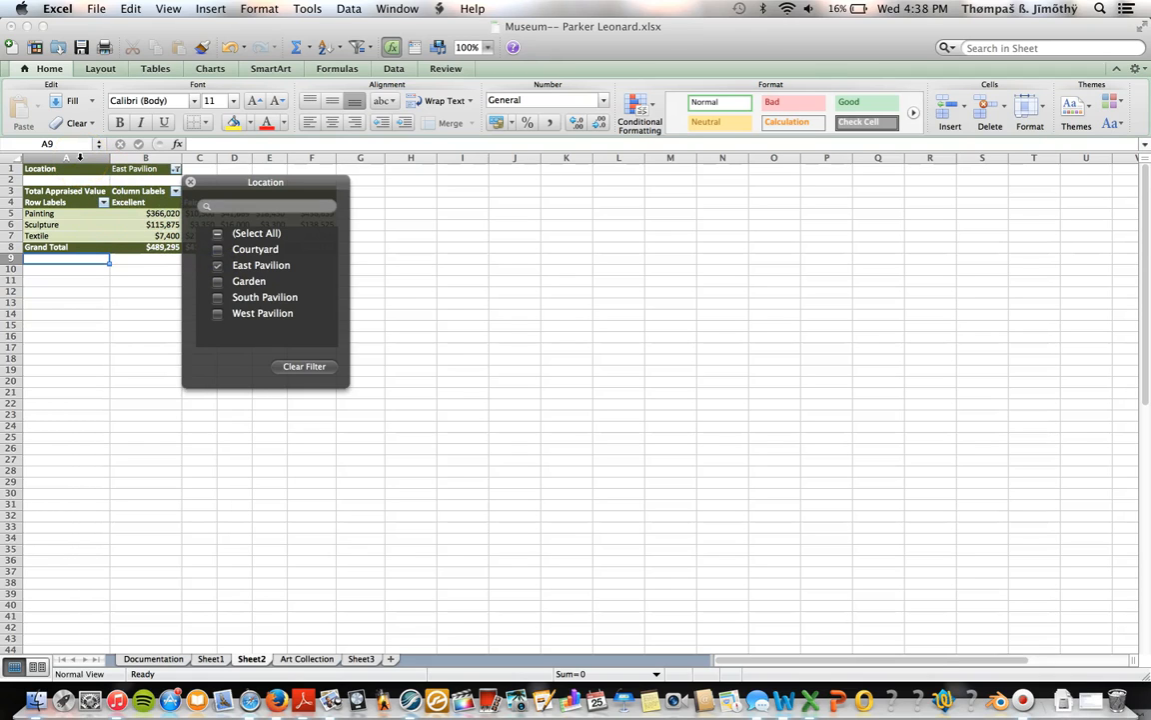
- Reselect all locations in the report filter and move Location back to the row labels above Category
left_click(218, 234)
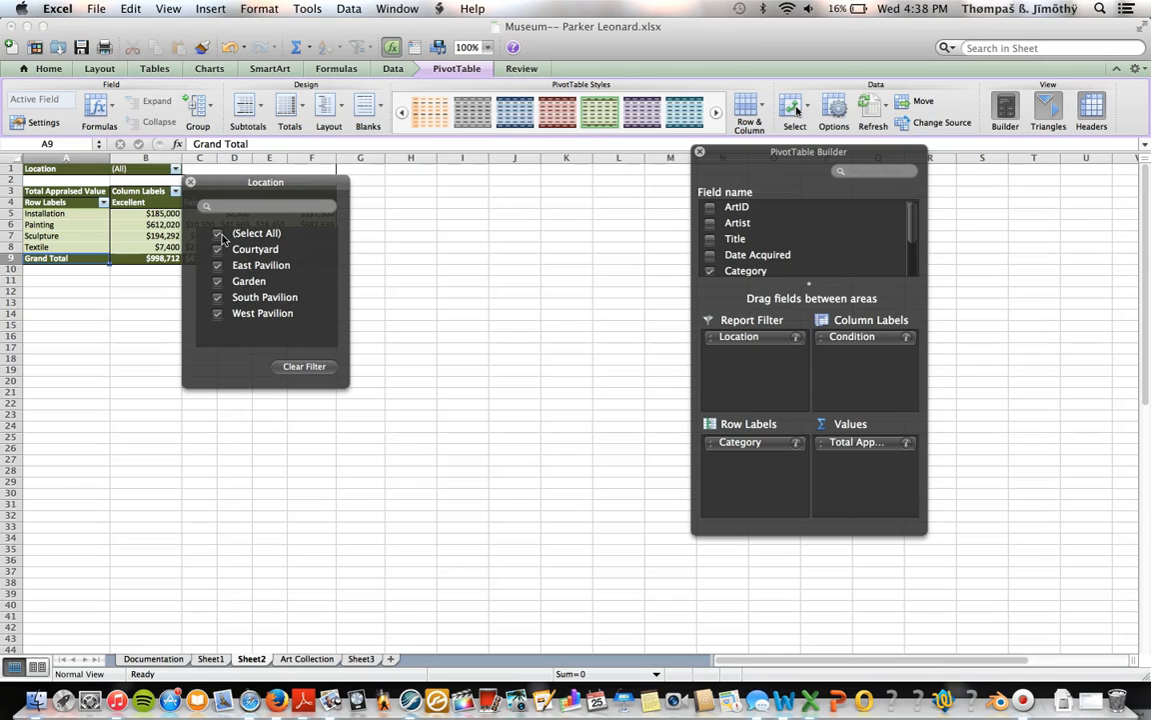
left_click_drag(745, 338, 760, 452)
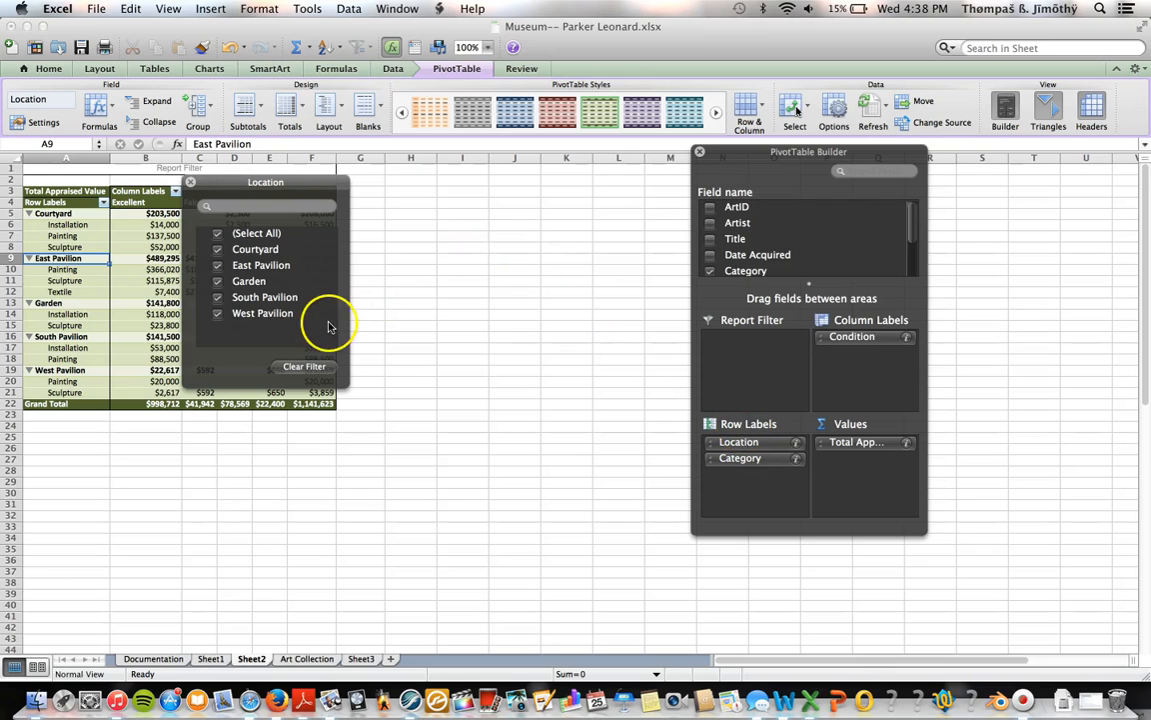
left_click(190, 187)
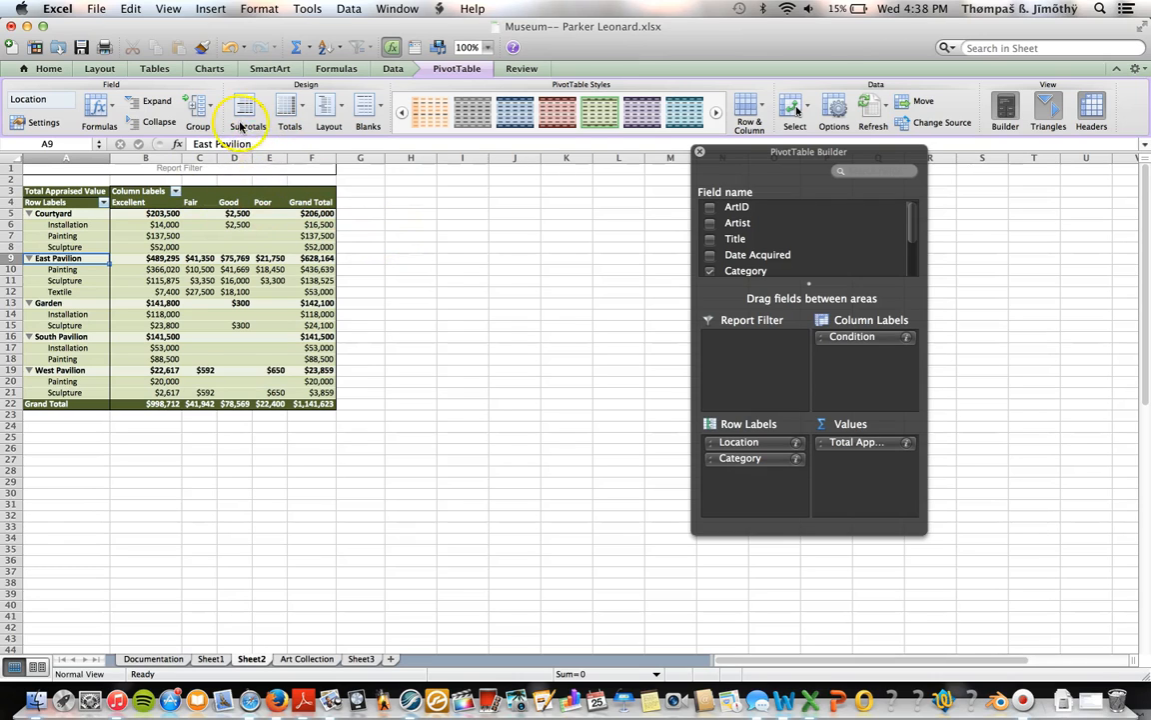
- Filter the Condition column labels to exclude Poor, and move the filter window clear of the PivotTable
left_click(175, 192)
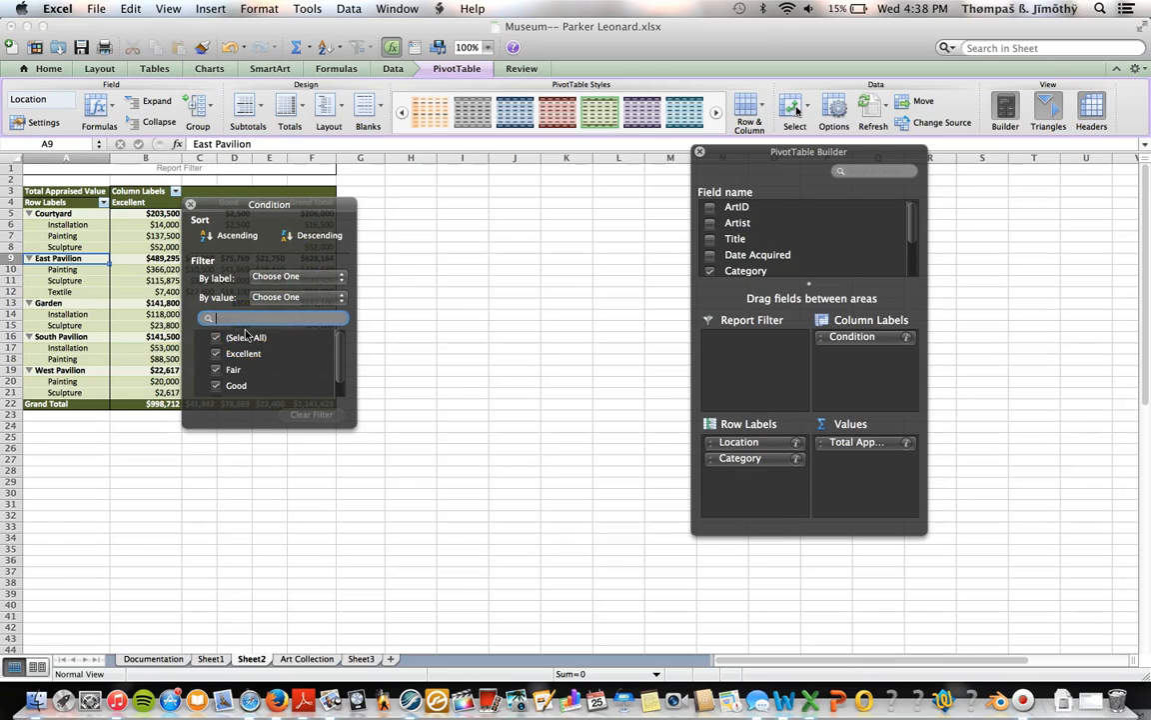
left_click_drag(342, 372, 344, 416)
left_click(216, 389)
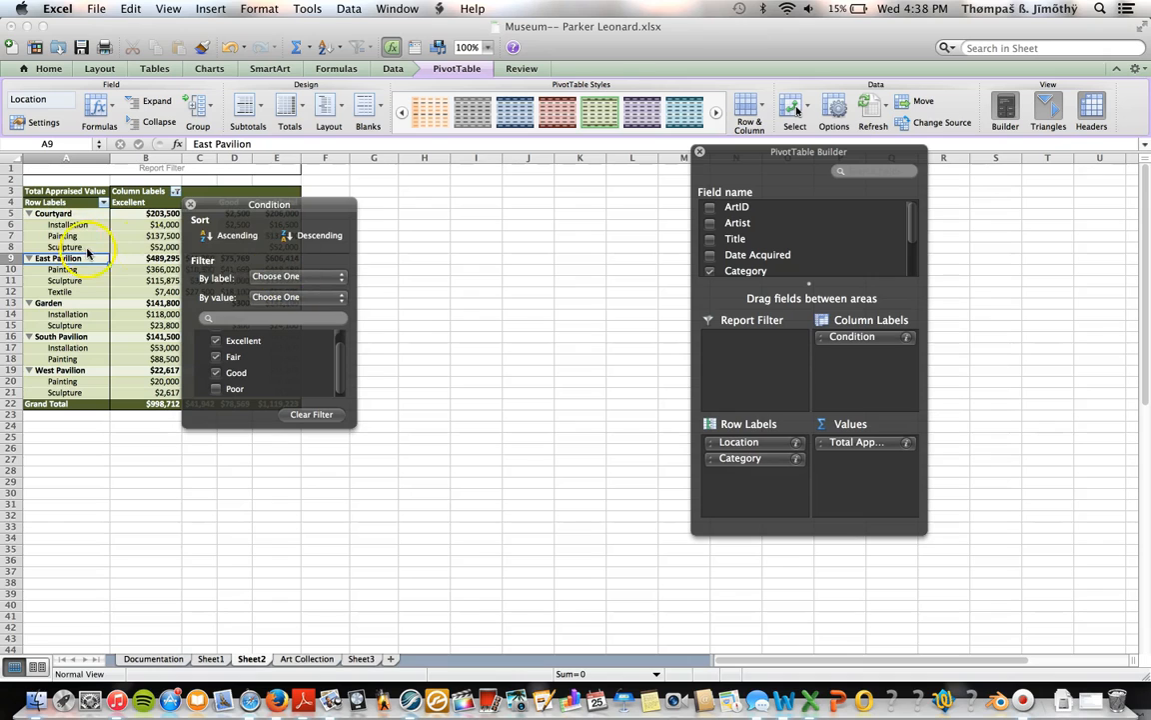
left_click_drag(257, 208, 464, 203)
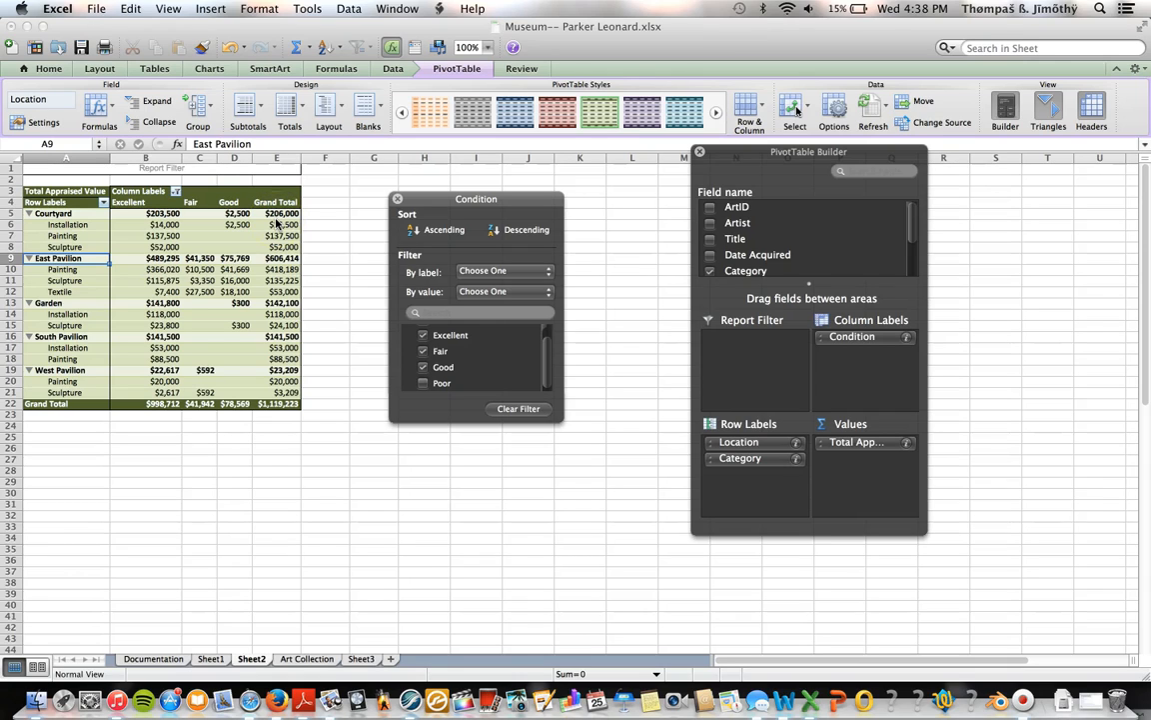
- Collapse and re-expand the Courtyard group in the PivotTable
left_click(31, 215)
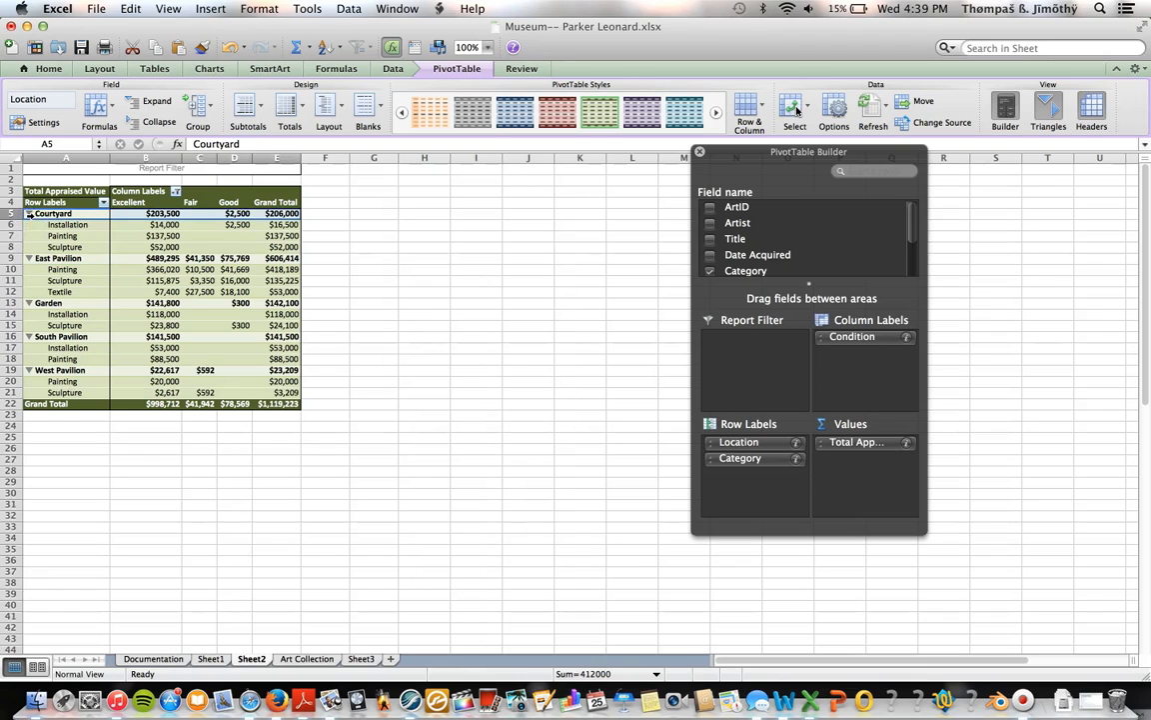
left_click(29, 214)
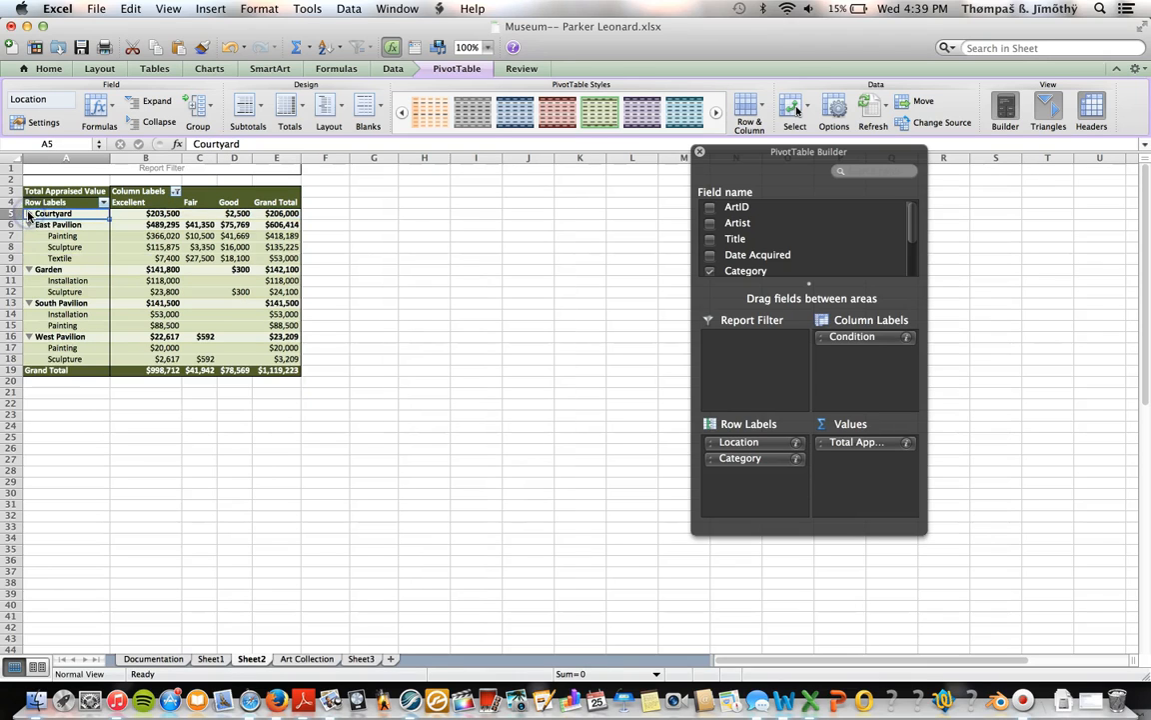
left_click(29, 214)
left_click(29, 214)
left_click(29, 214)
left_click(29, 214)
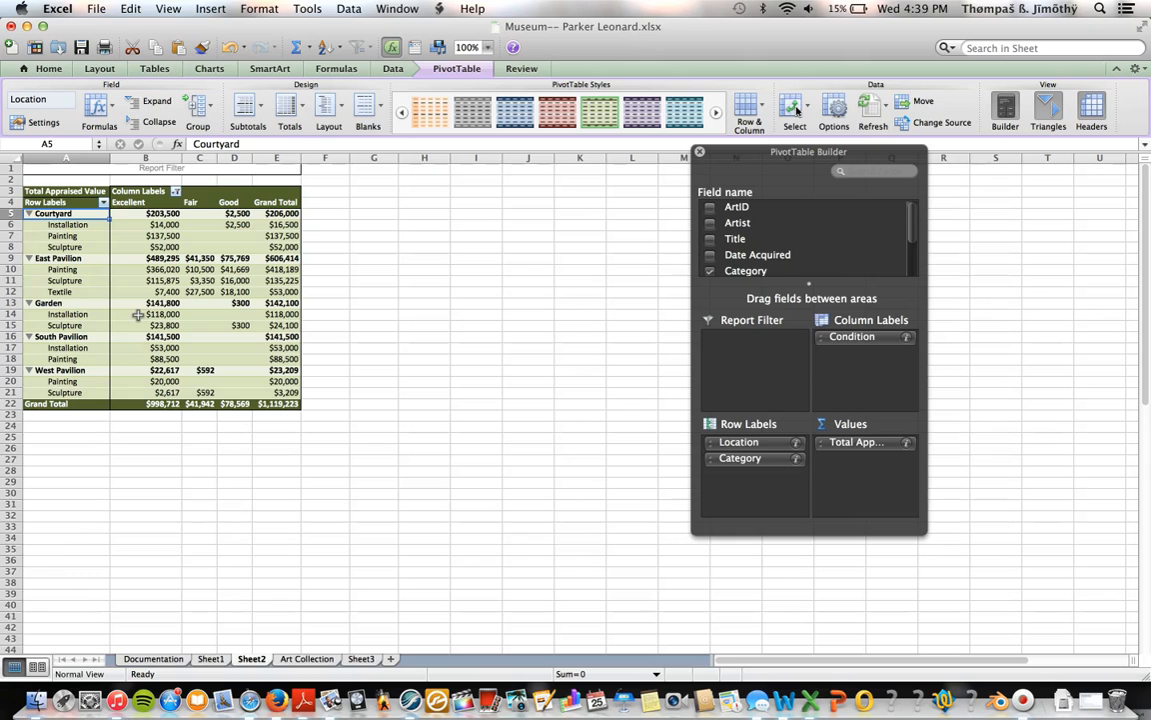
left_click(184, 313)
left_click(234, 259)
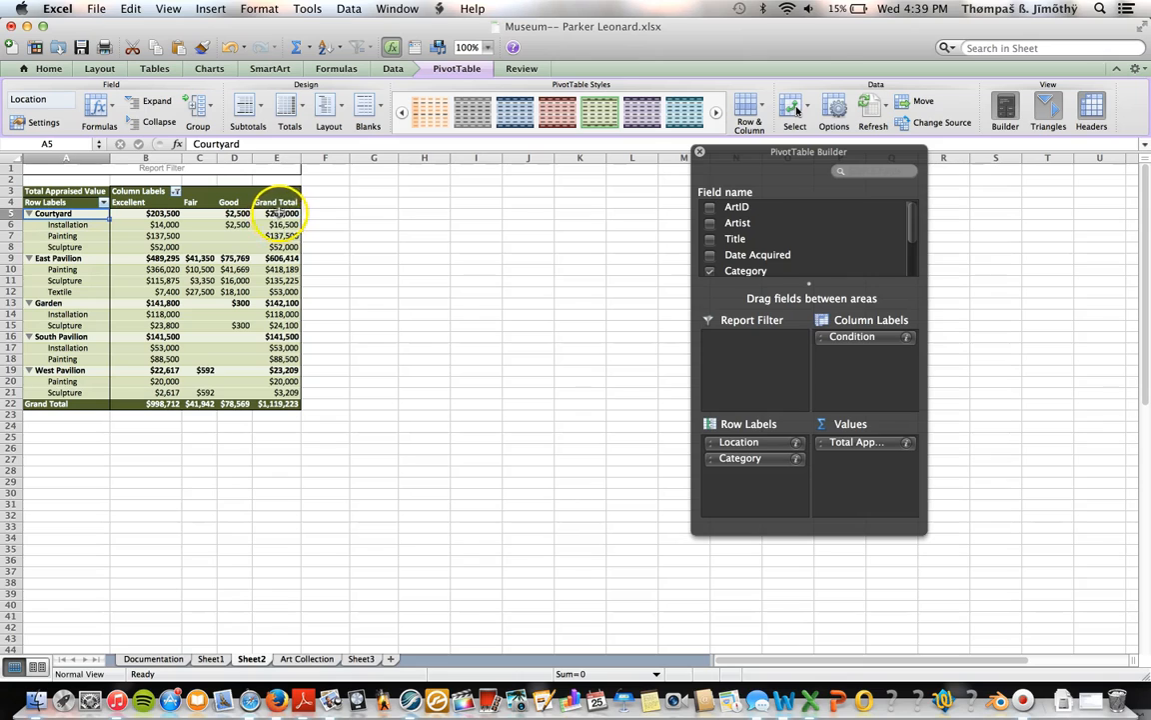
- Sort the PivotTable's locations in descending order of their grand total, moving the field window farther from the table
left_click(273, 214)
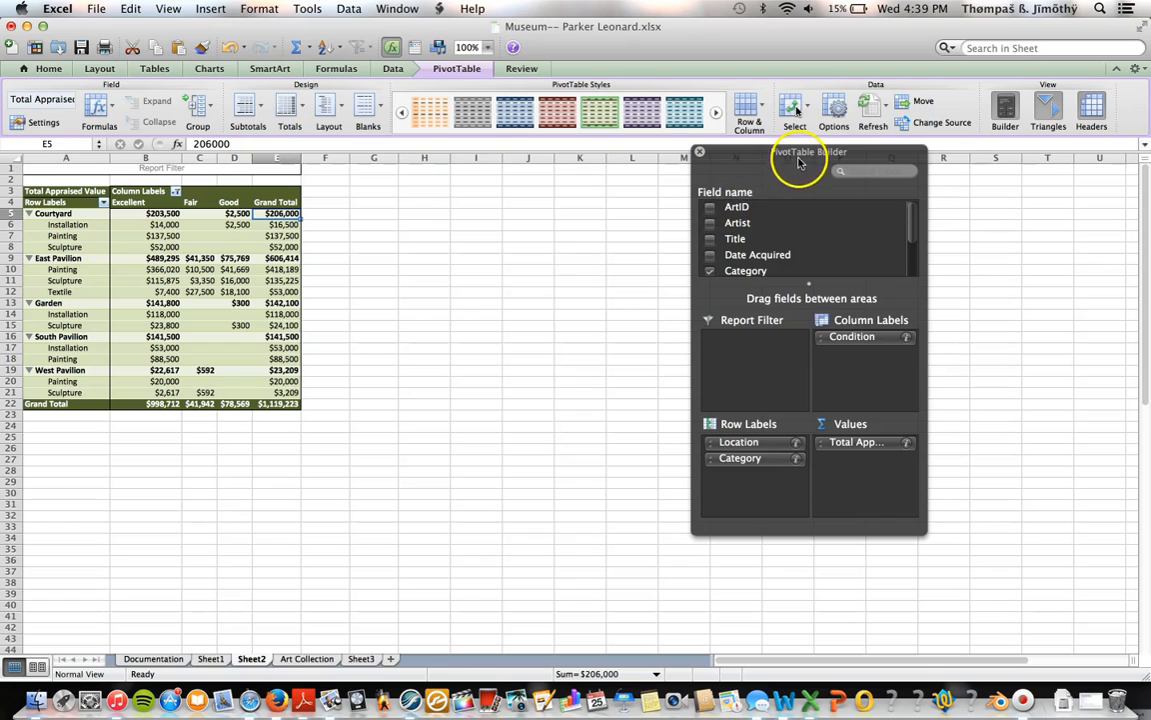
left_click_drag(800, 155, 839, 170)
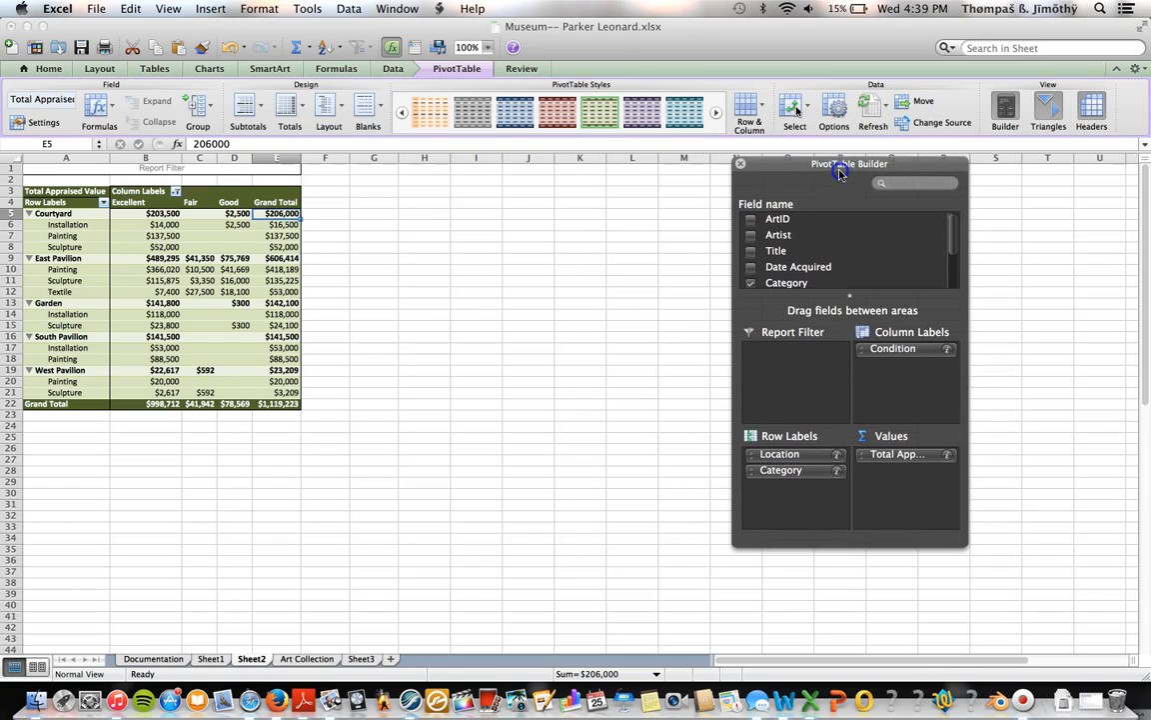
left_click(393, 70)
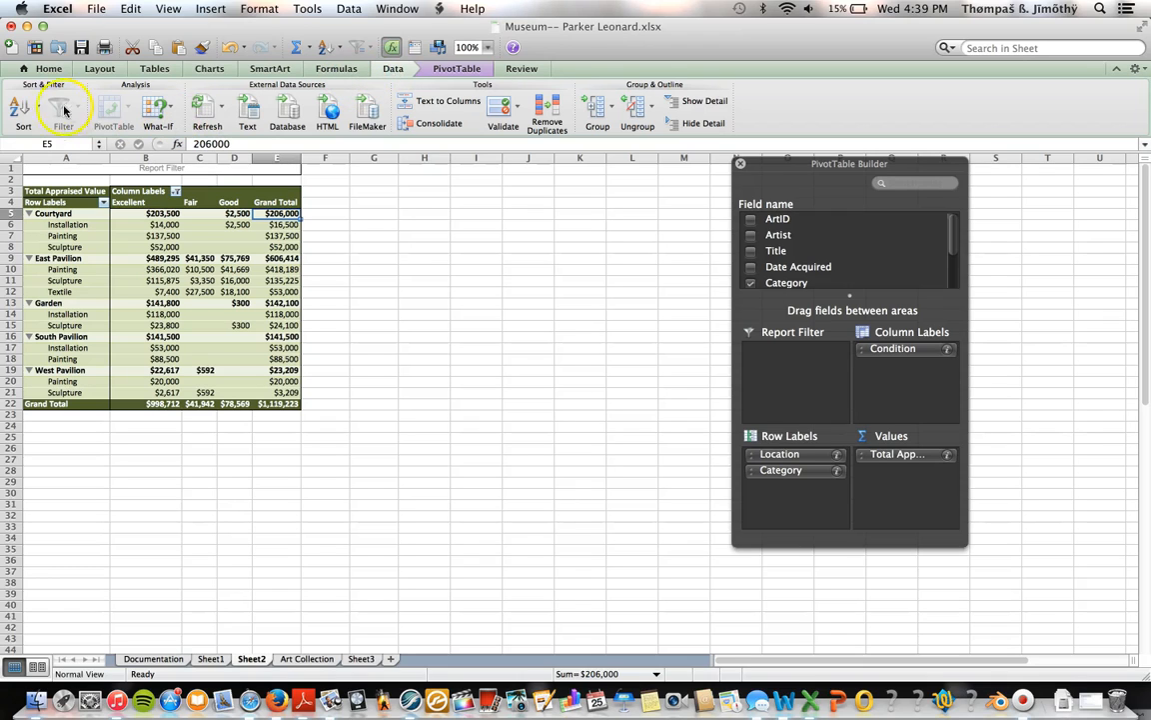
left_click(30, 106)
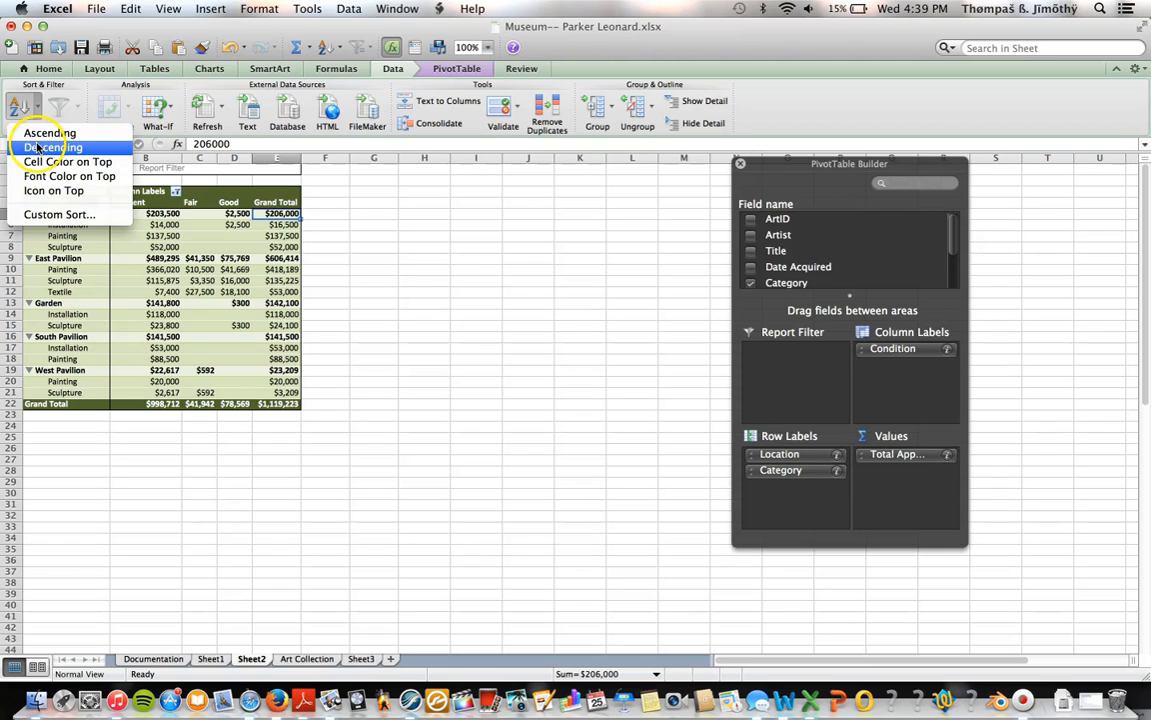
left_click(37, 148)
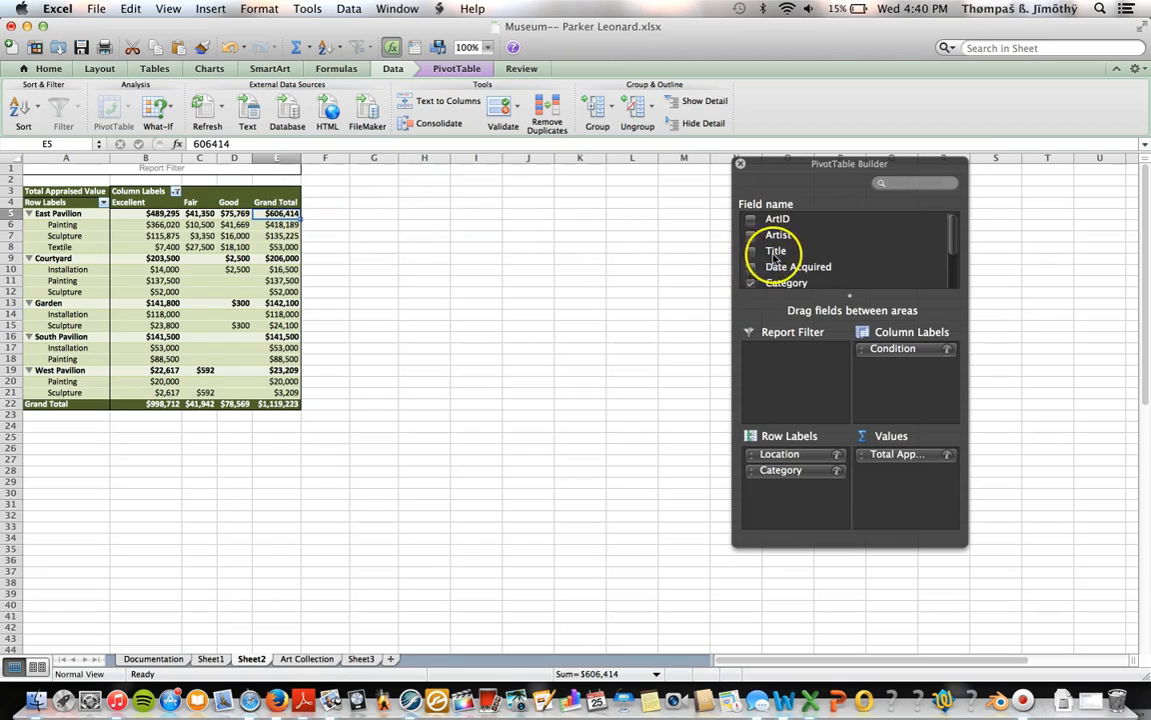
- Add the Title field to the PivotTable's values and rename the resulting count field as Count
left_click_drag(781, 257, 919, 478)
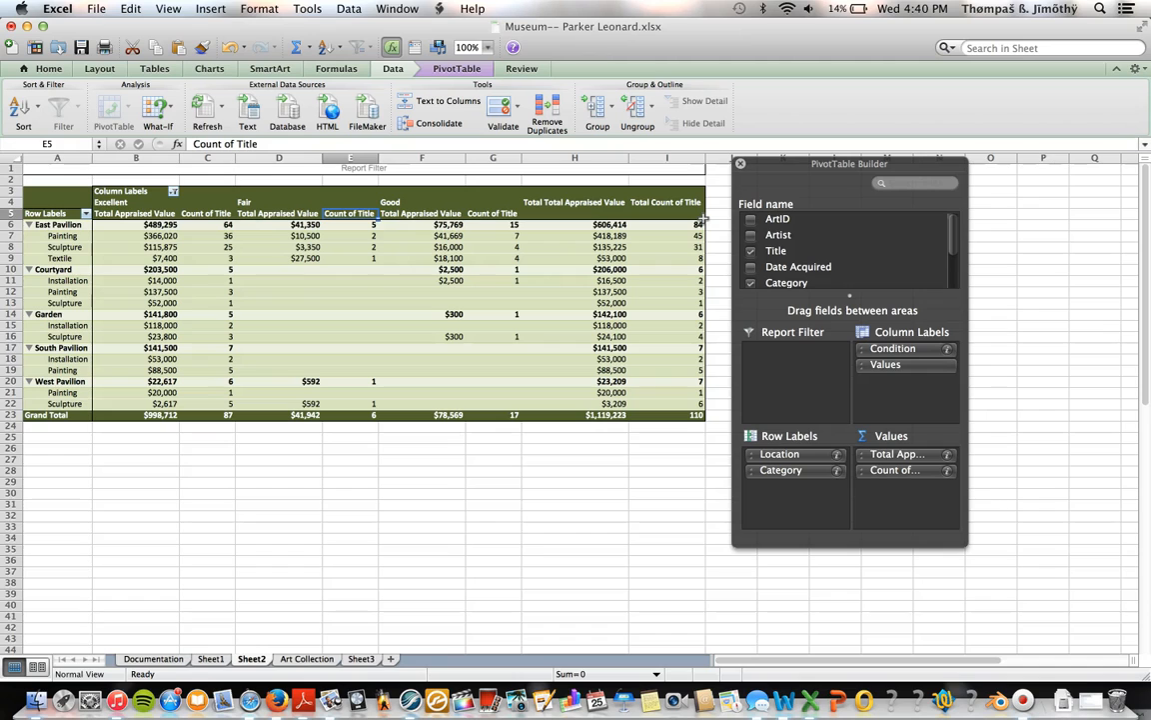
left_click(488, 193)
double_click(495, 213)
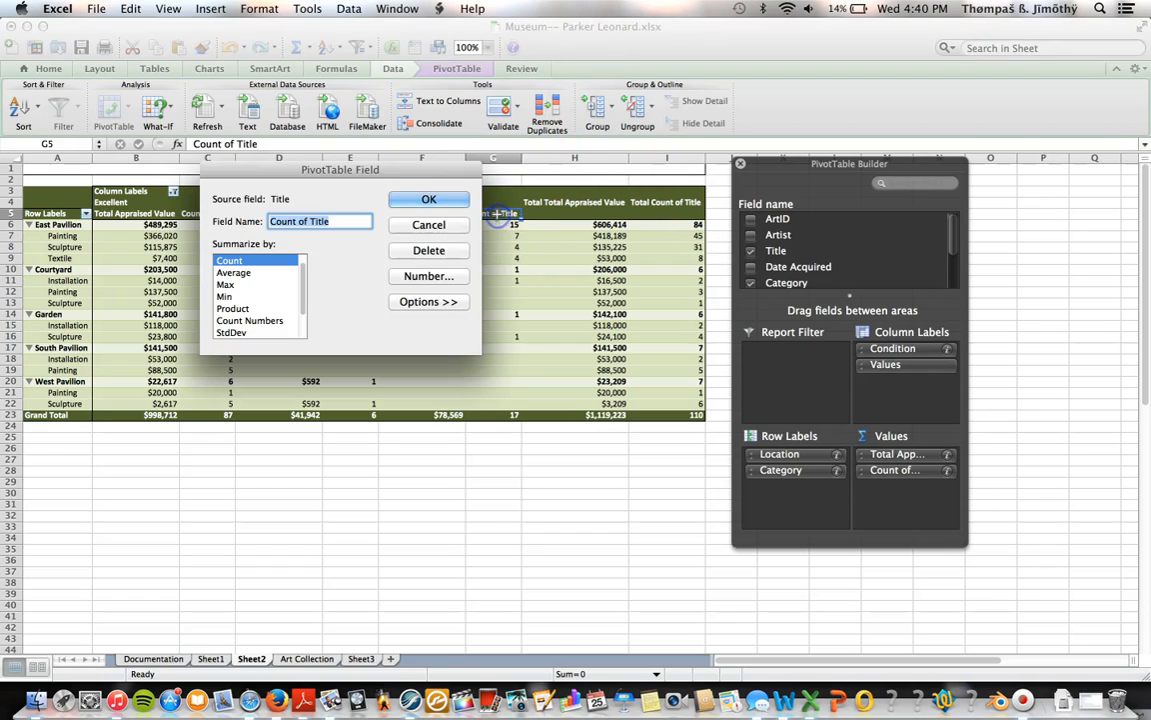
type("Count")
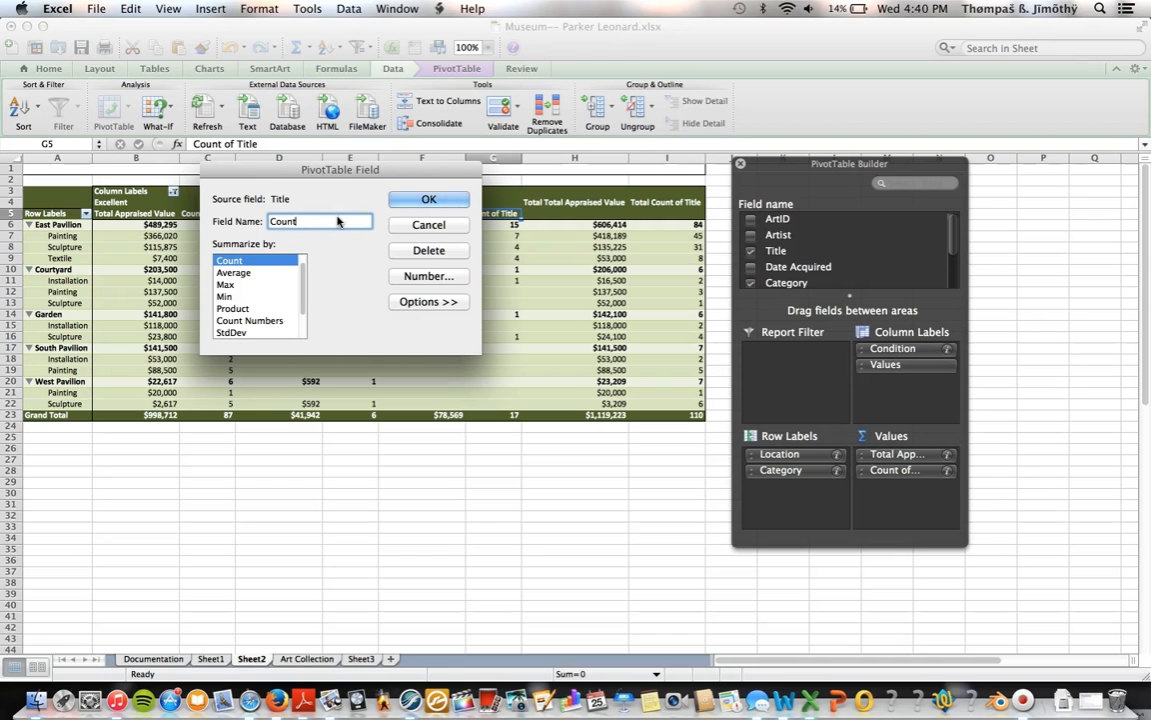
left_click(430, 201)
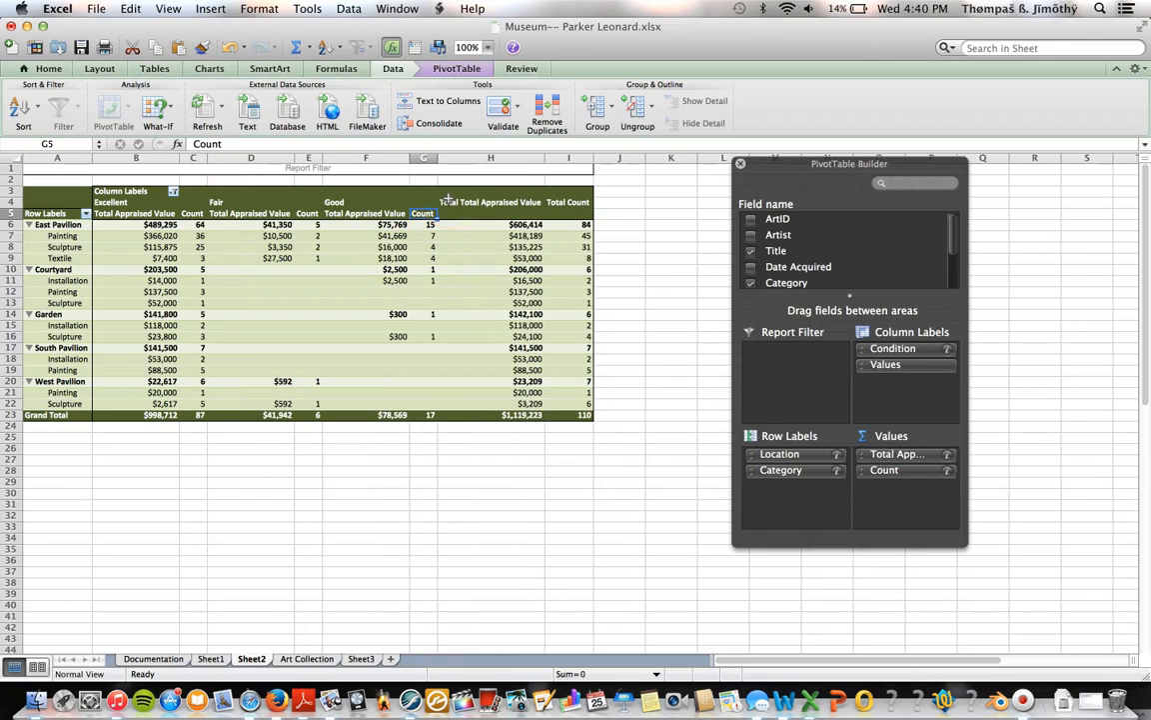
- Remove the Count field from the PivotTable's values
left_click(923, 485)
left_click_drag(924, 476, 588, 483)
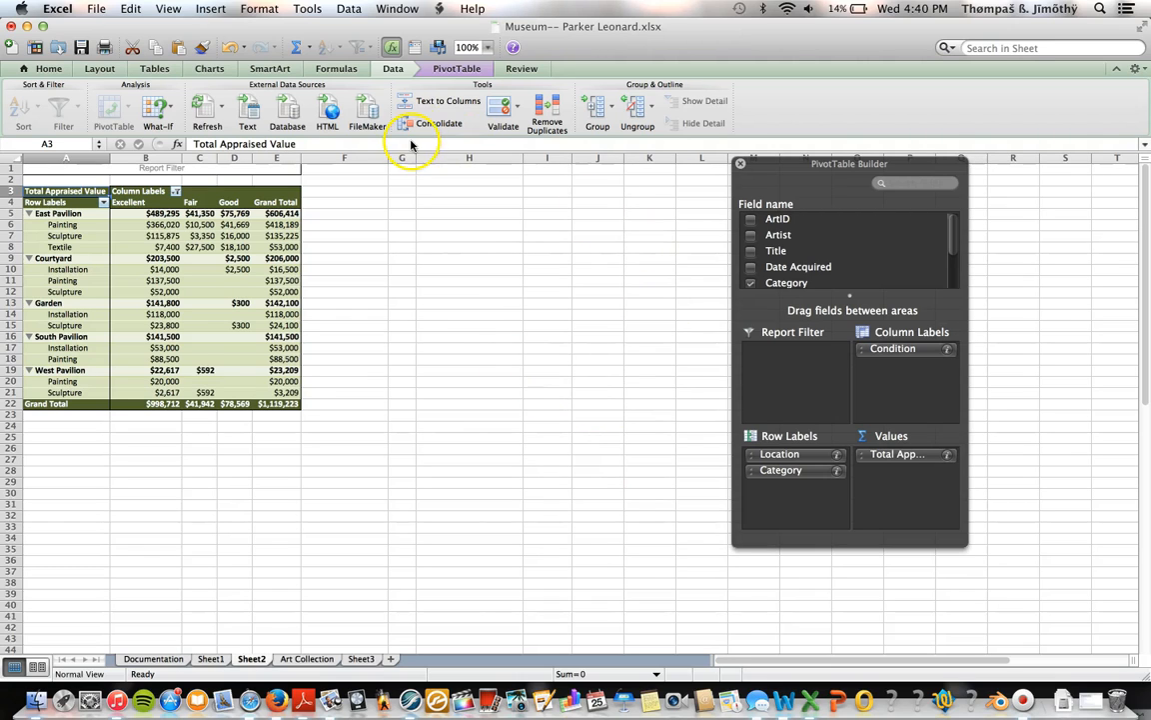
- Toggle the PivotTable's row and column field headers off and on, leaving them hidden
left_click(456, 70)
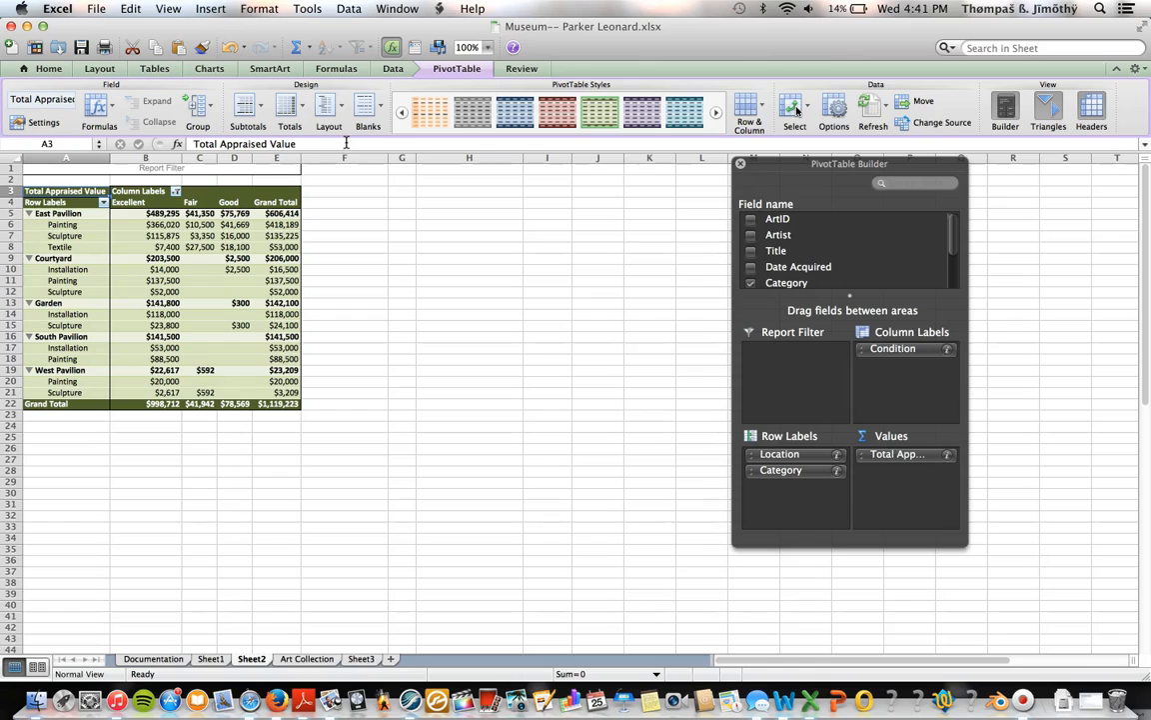
left_click(1054, 117)
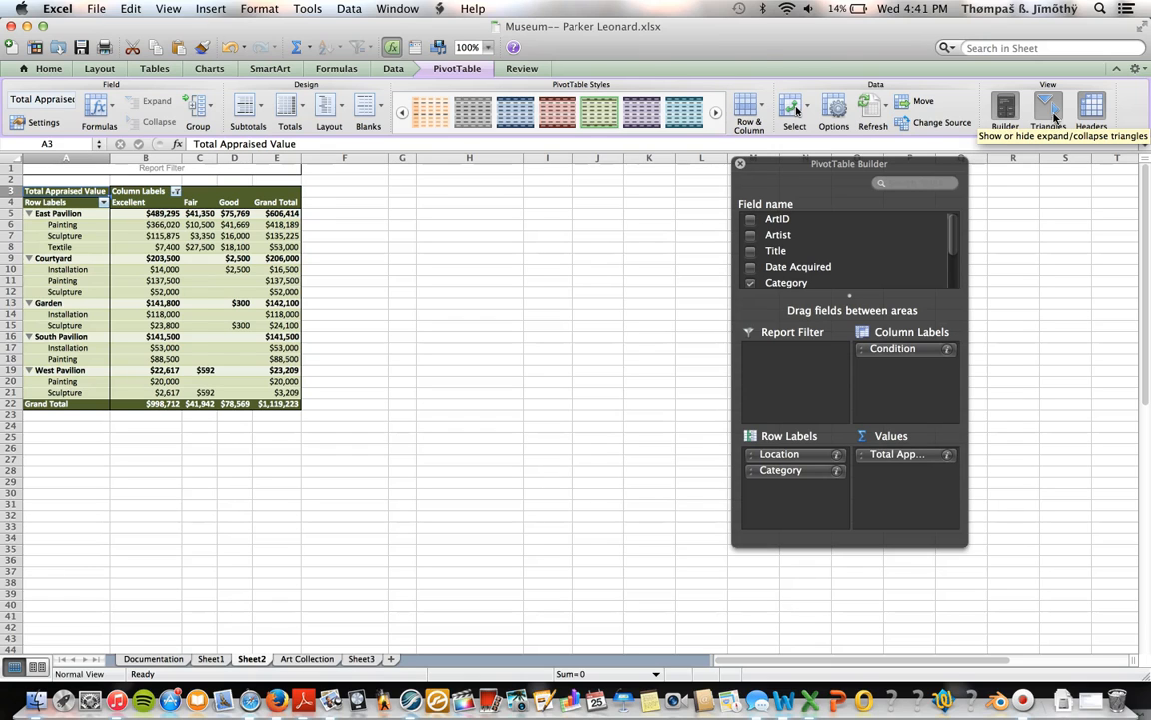
left_click(1099, 108)
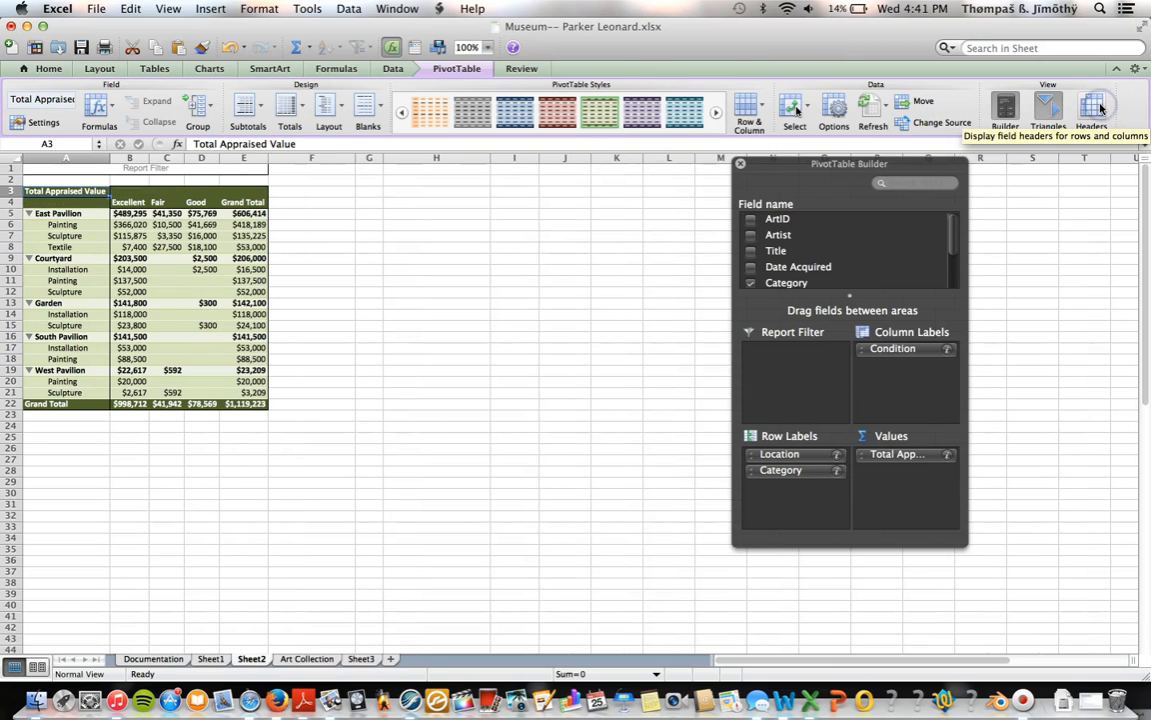
left_click(1098, 111)
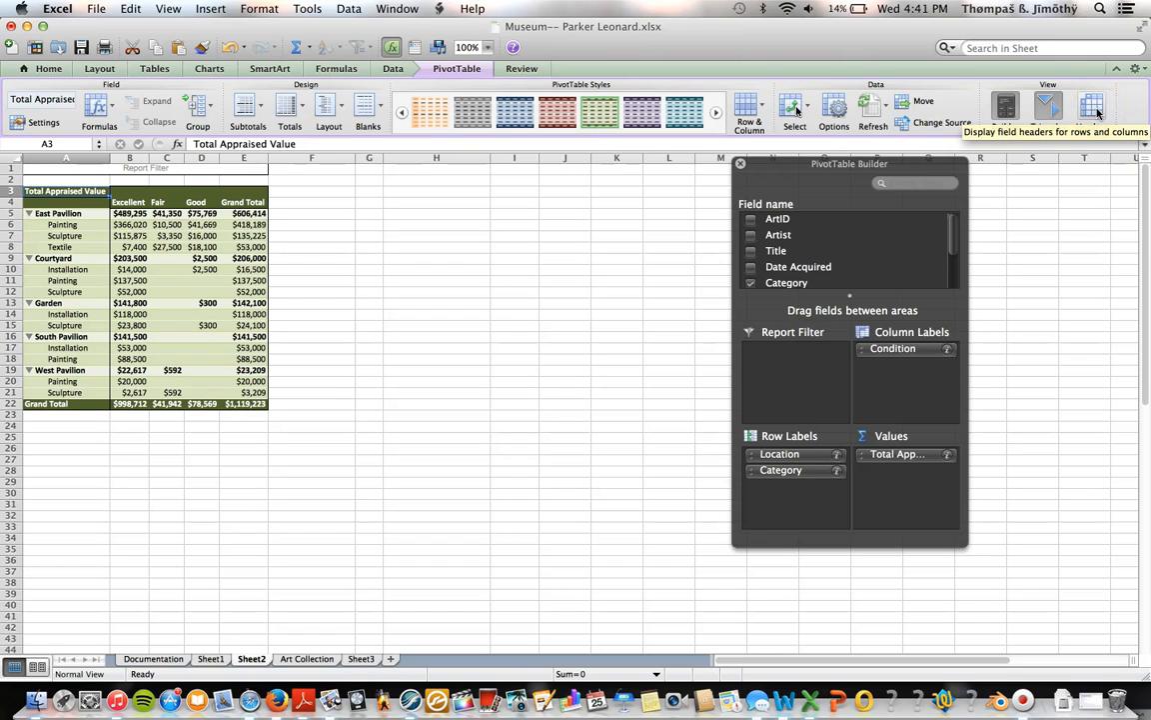
left_click(1098, 112)
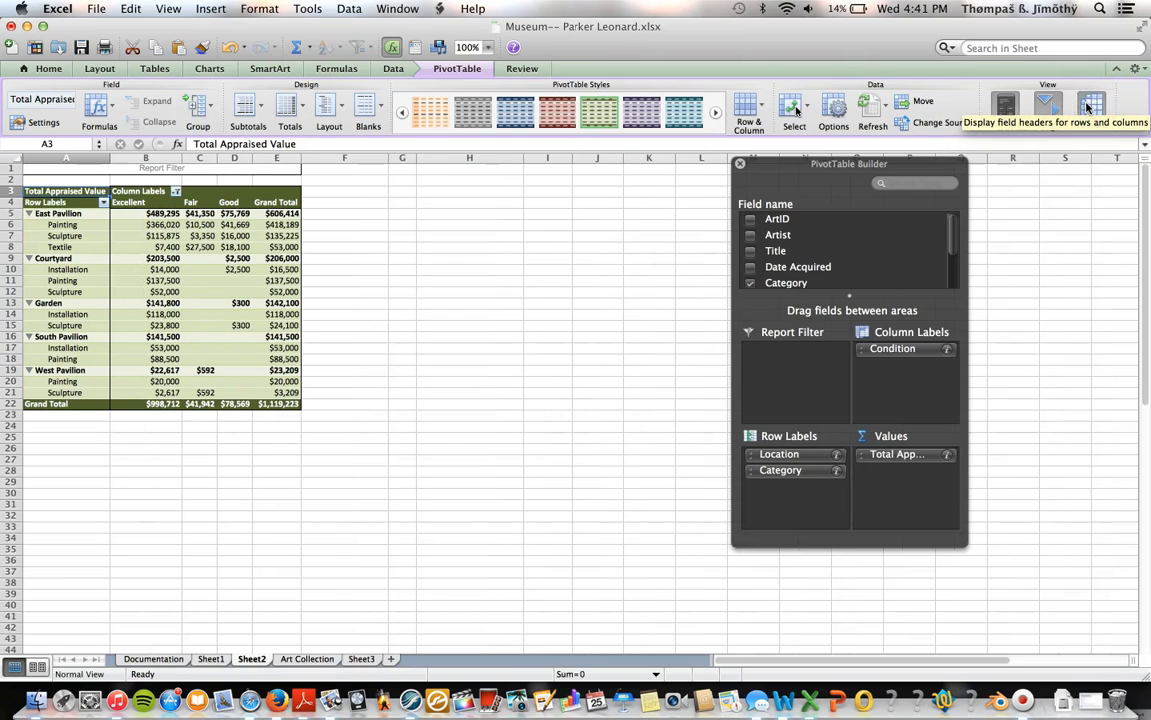
left_click(1089, 108)
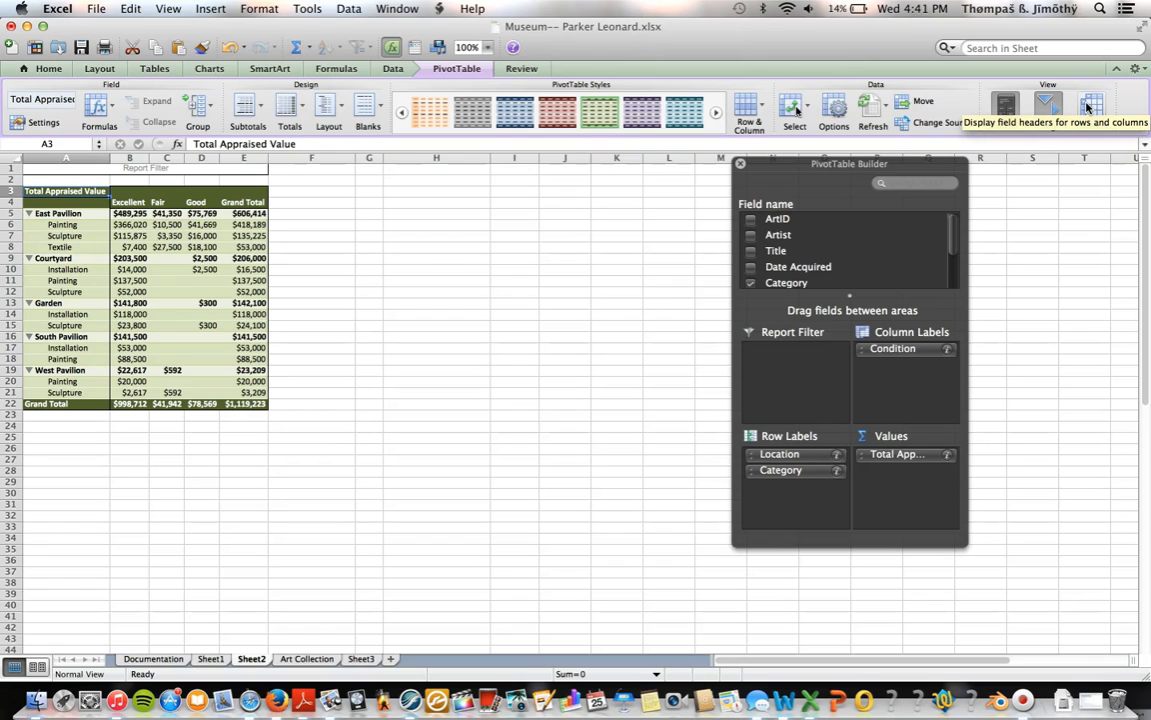
left_click(1098, 100)
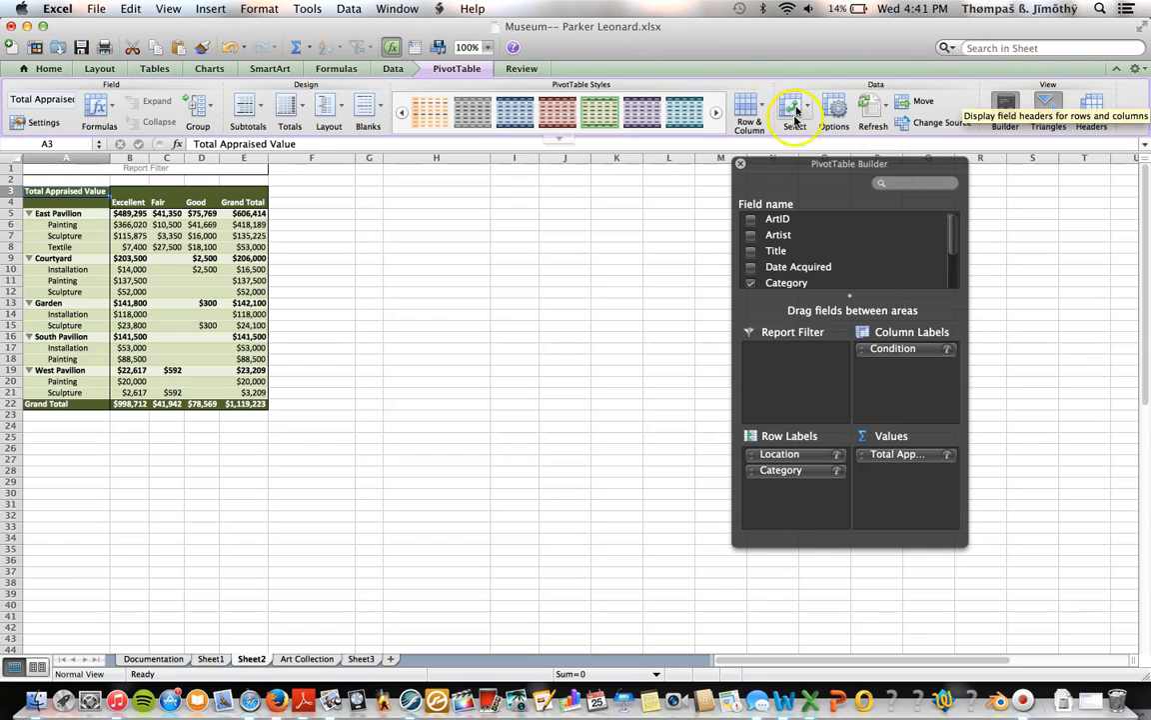
left_click(773, 140)
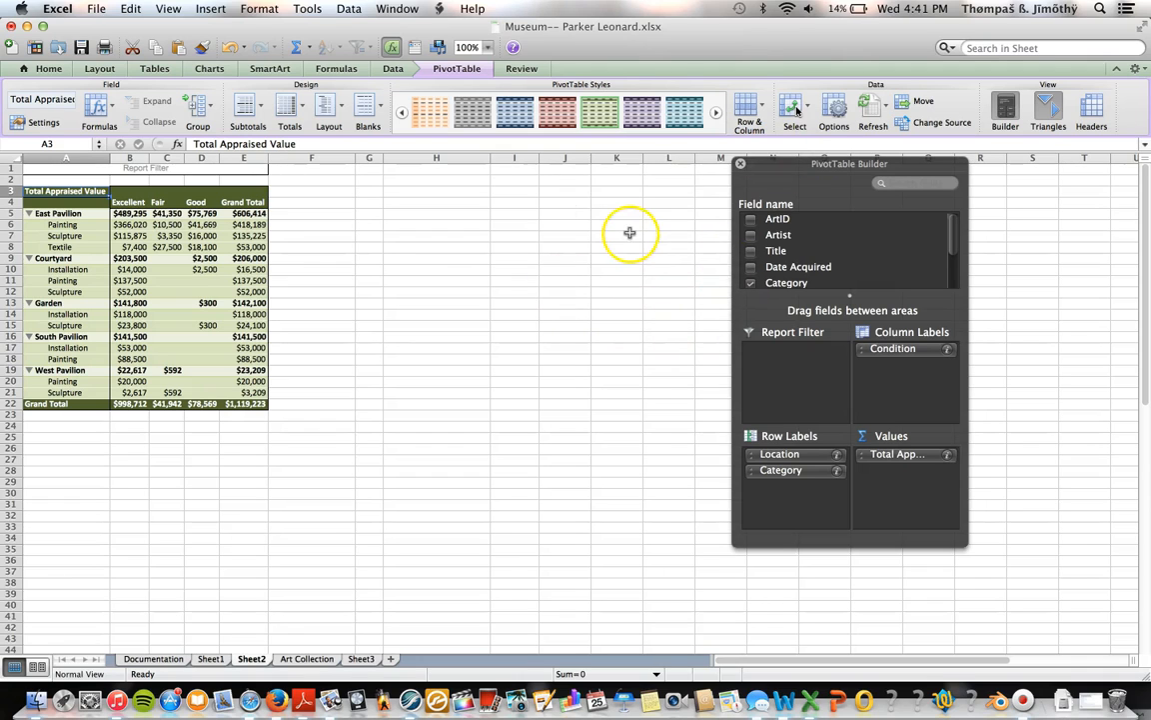
- Search the Art Collection sheet by artist surname for the creator of Dancing in the Light
left_click(303, 660)
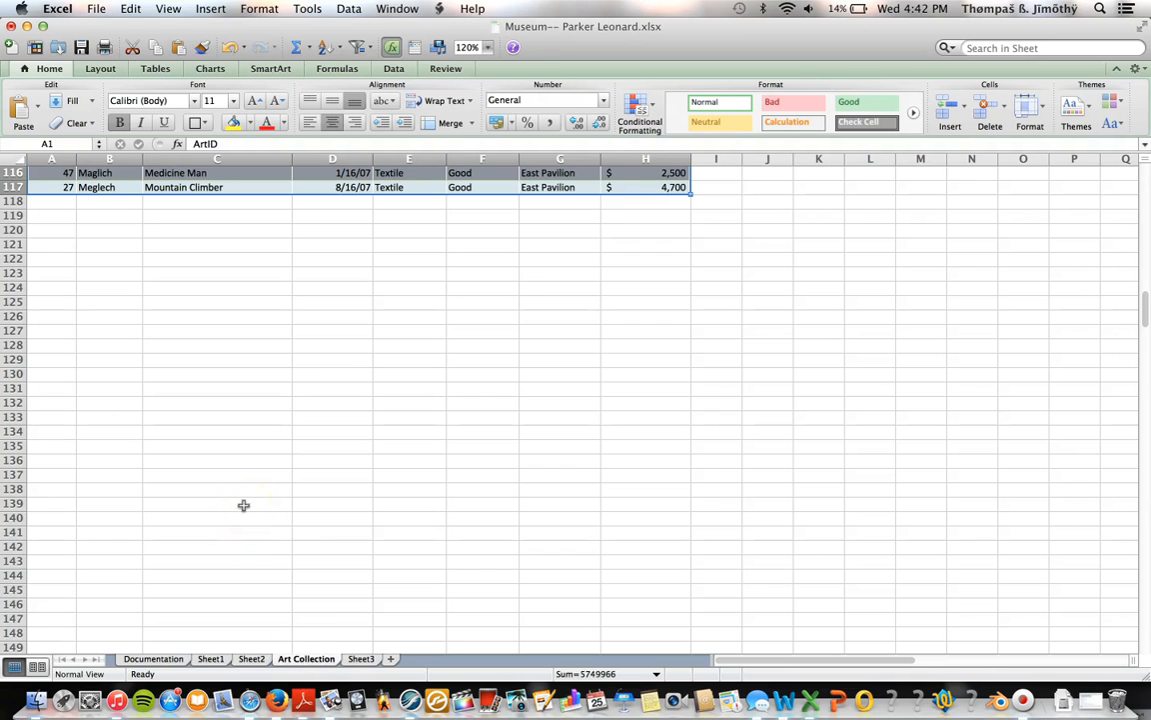
scroll(95, 552, "up", 5)
scroll(95, 553, "down", 3)
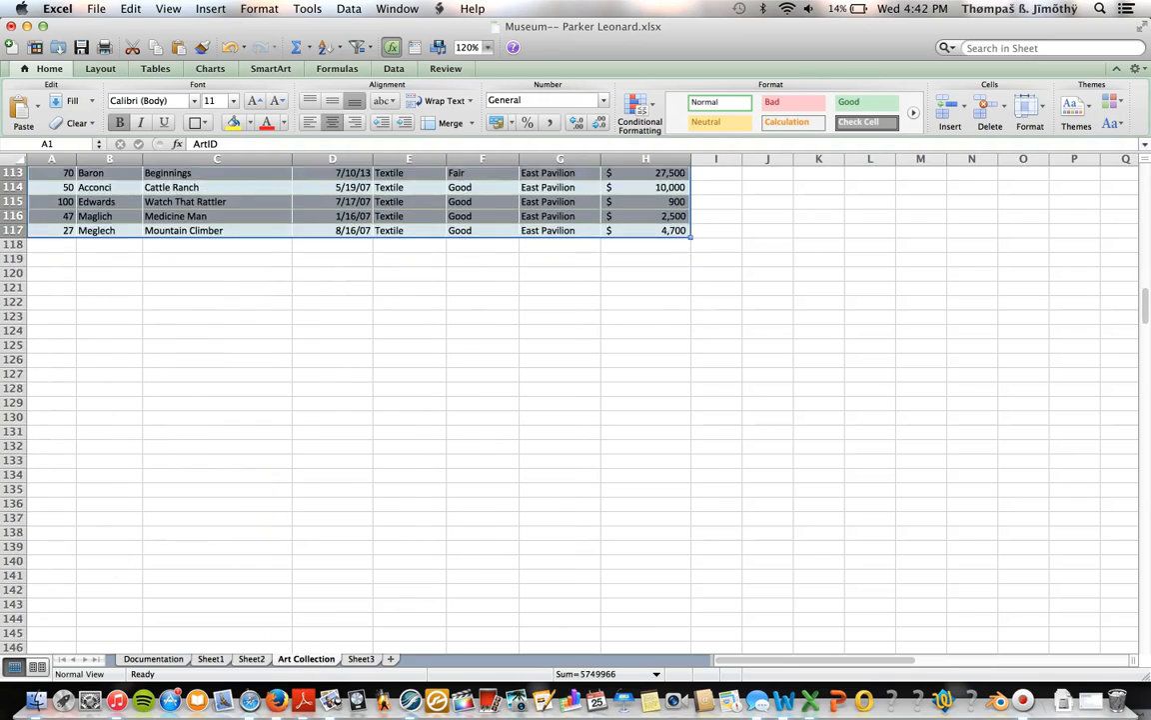
scroll(14, 618, "up", 20)
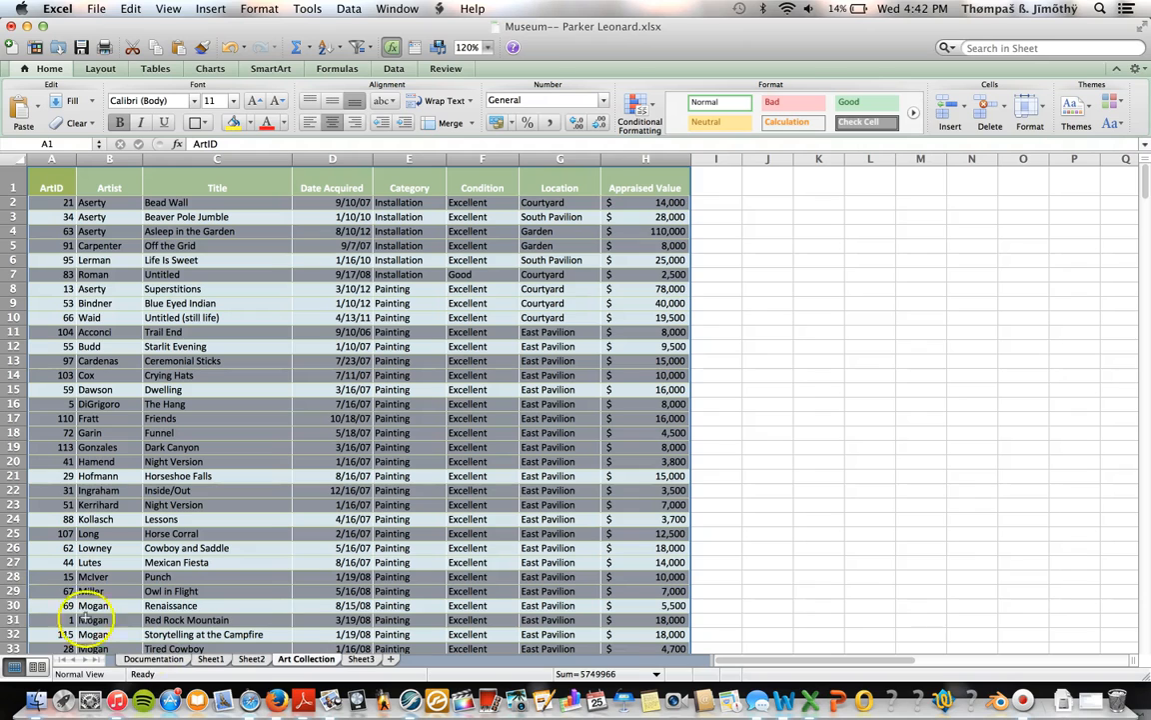
left_click(48, 69)
left_click(48, 70)
left_click(129, 9)
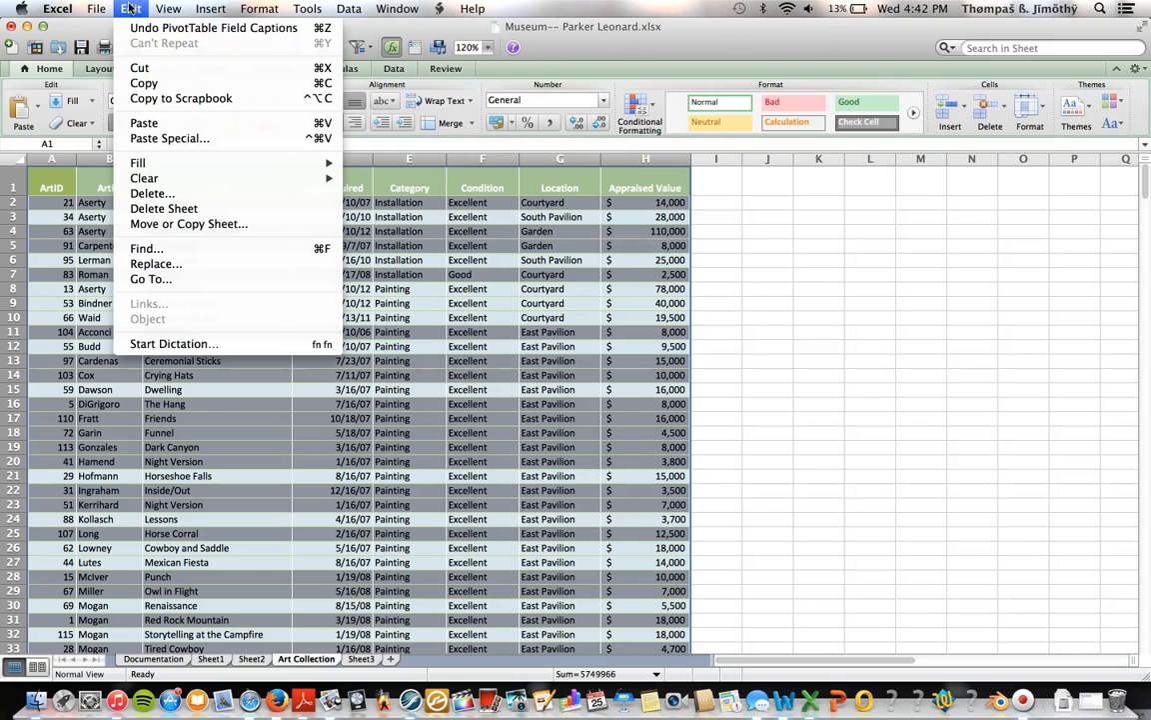
left_click(148, 248)
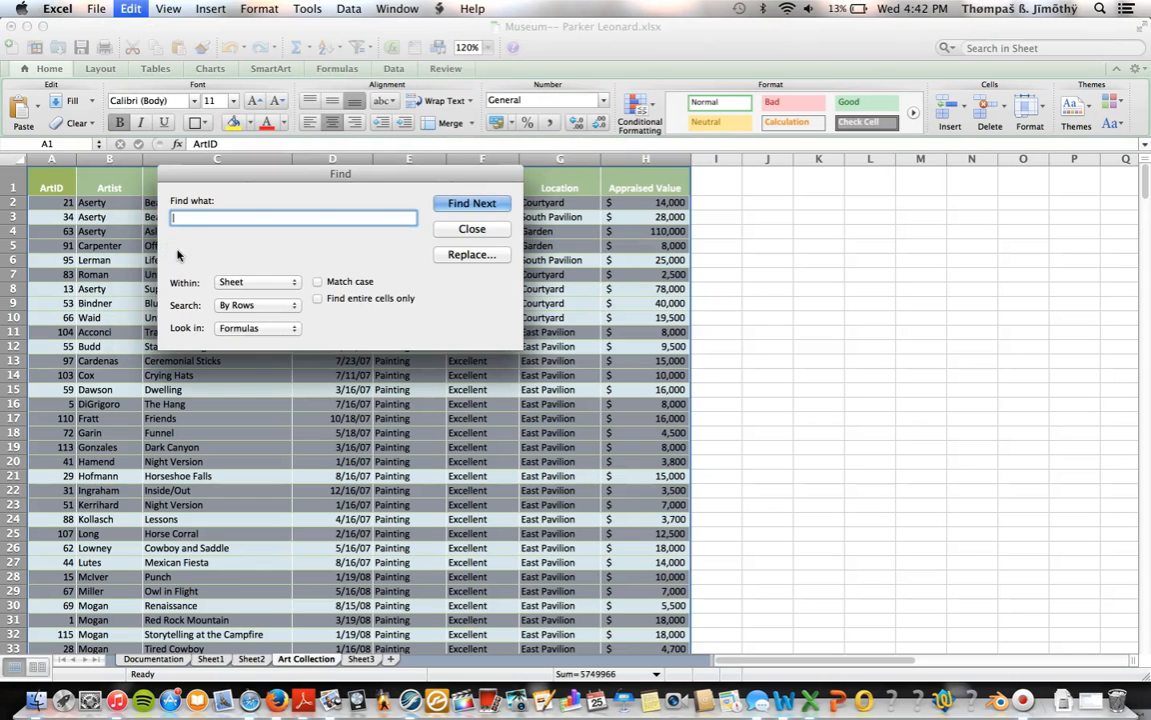
type("cridler")
key("Return")
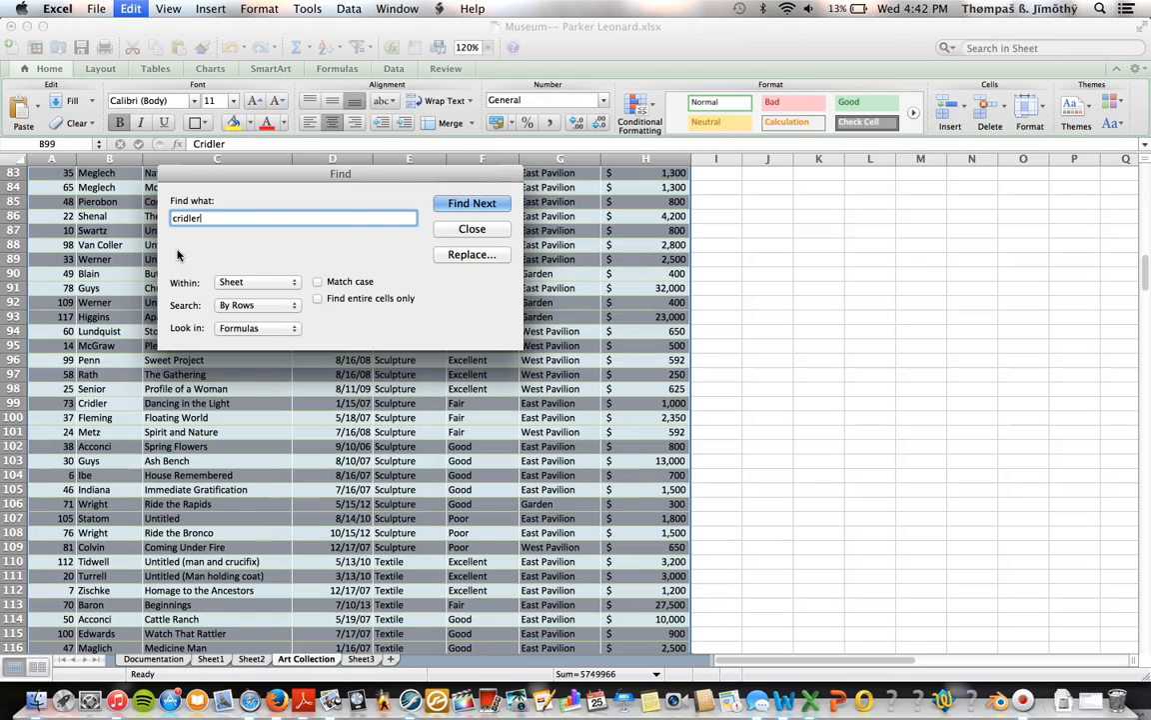
left_click(478, 229)
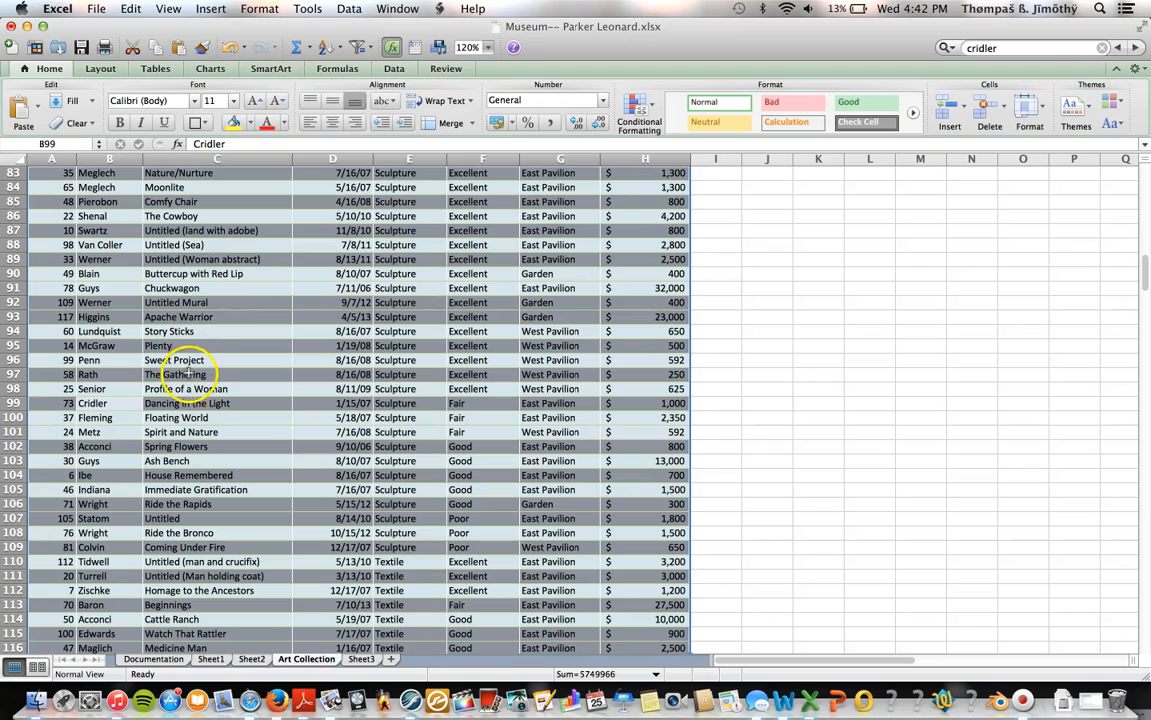
- Set the appraised value of Dancing in the Light to 4000 on the Art Collection sheet
left_click(182, 403)
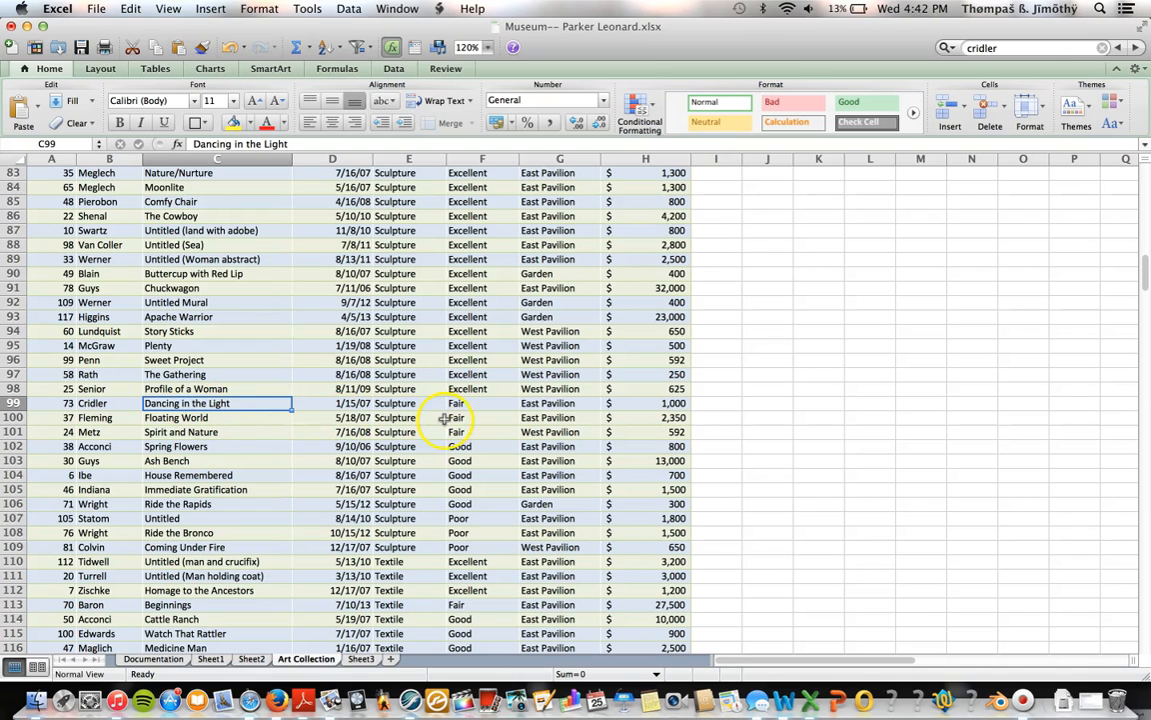
left_click(656, 402)
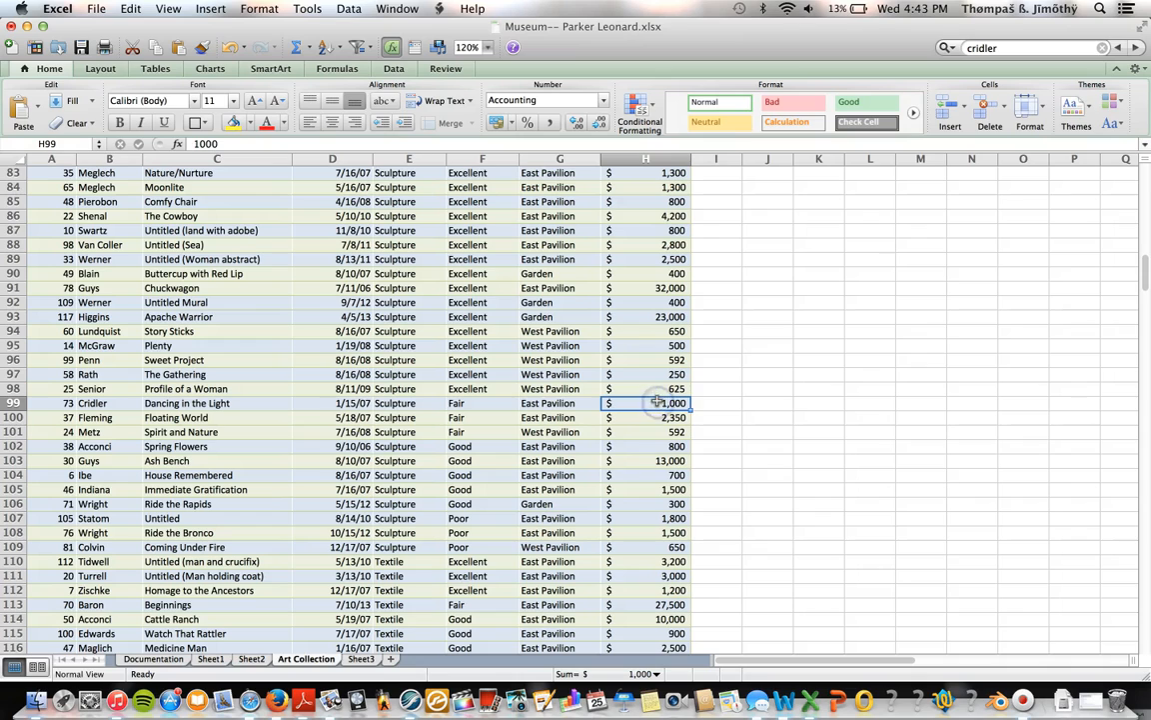
type("4000")
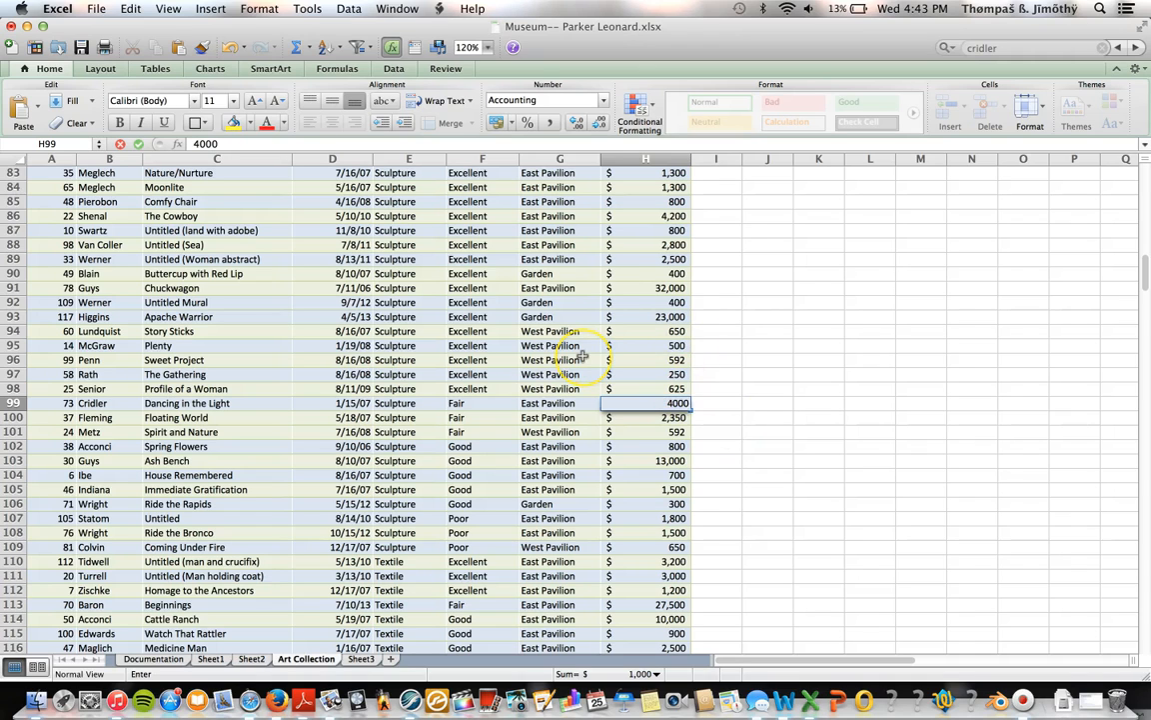
key("Return")
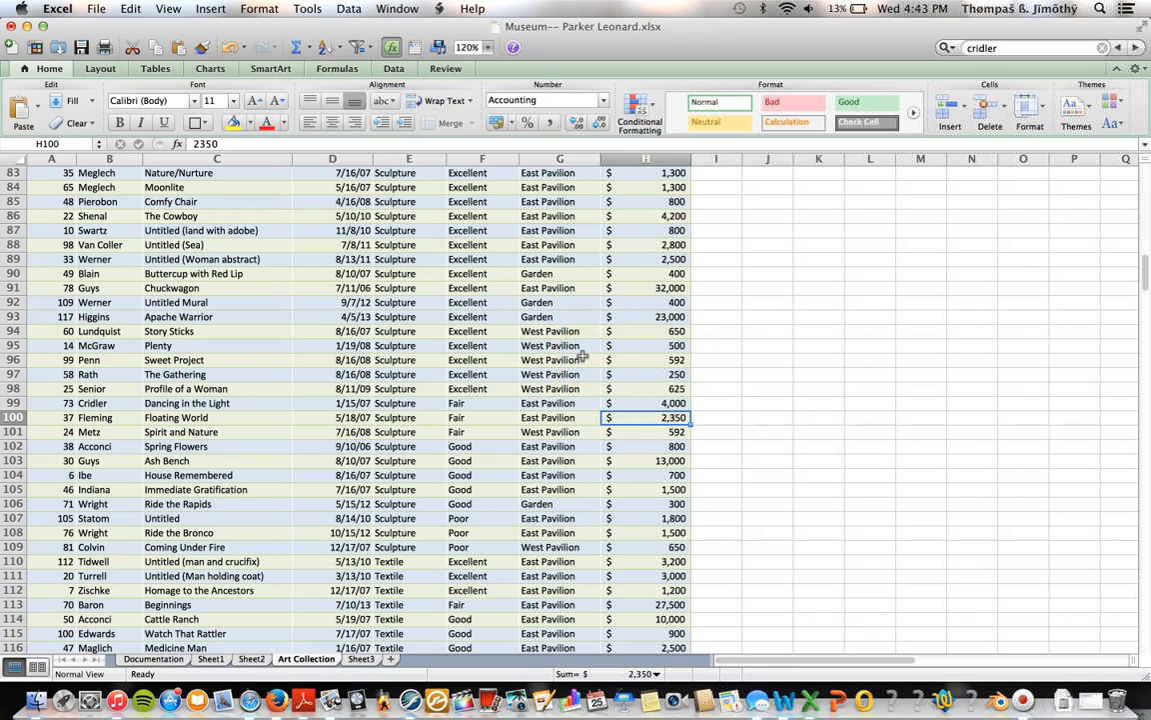
- Return to the PivotTable on Sheet2 and refresh all its data
left_click(252, 660)
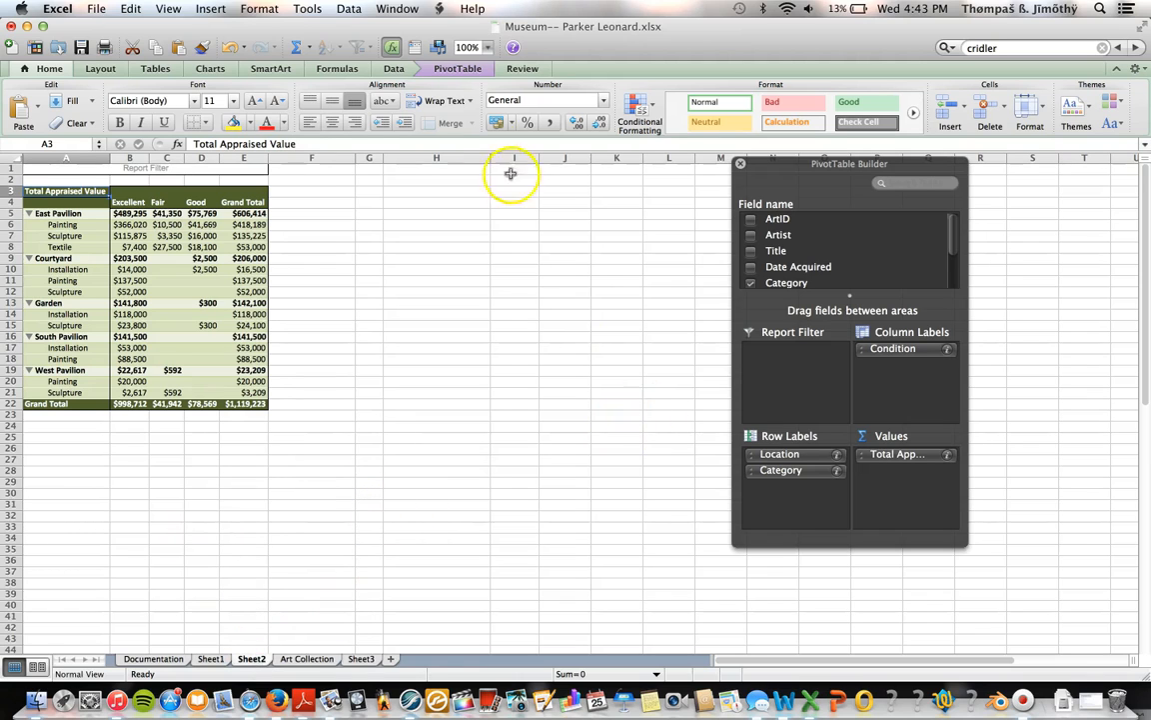
left_click(460, 70)
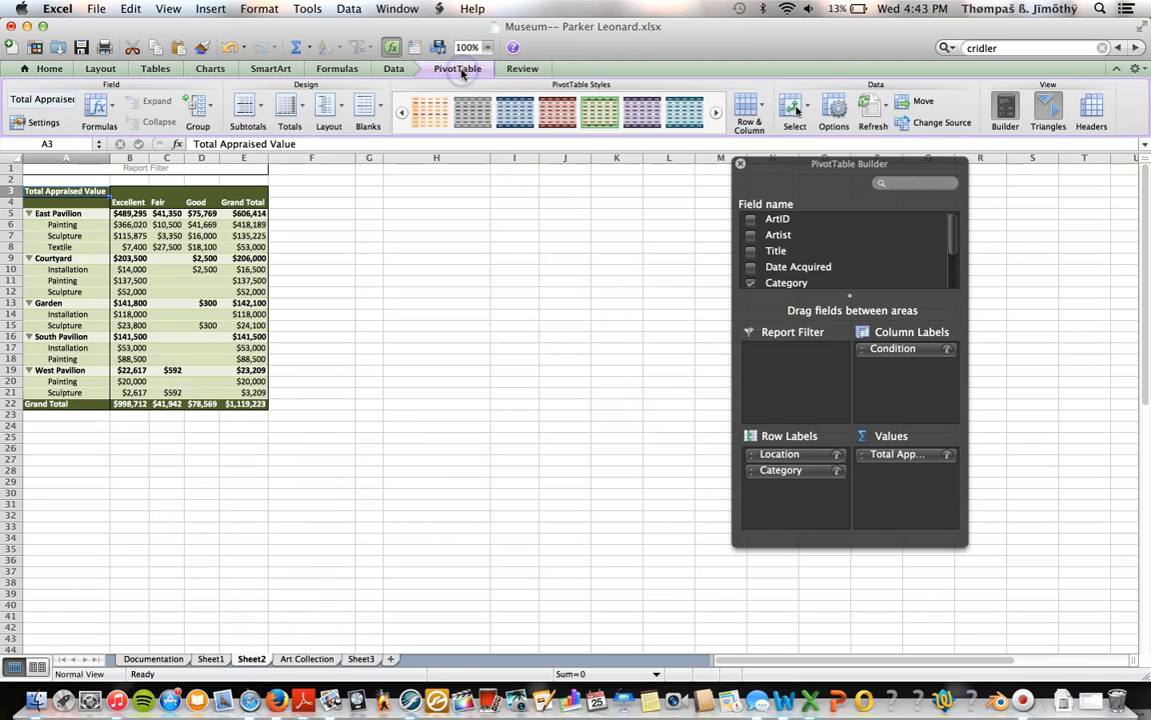
left_click(880, 112)
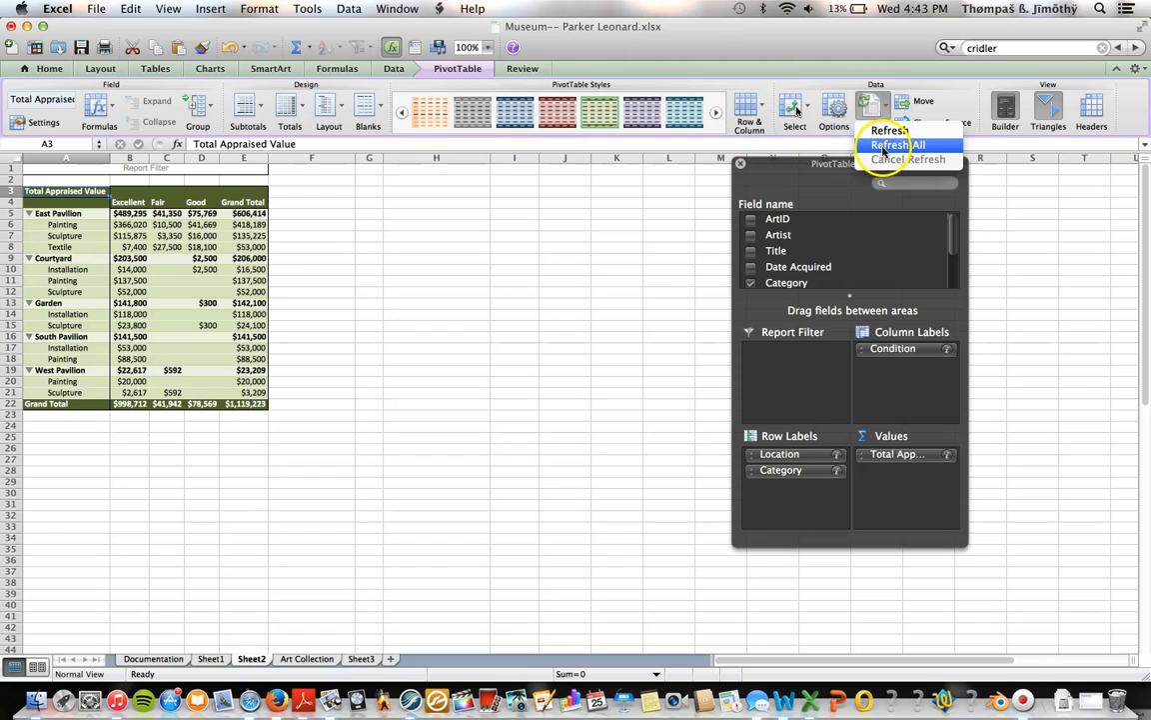
left_click(883, 147)
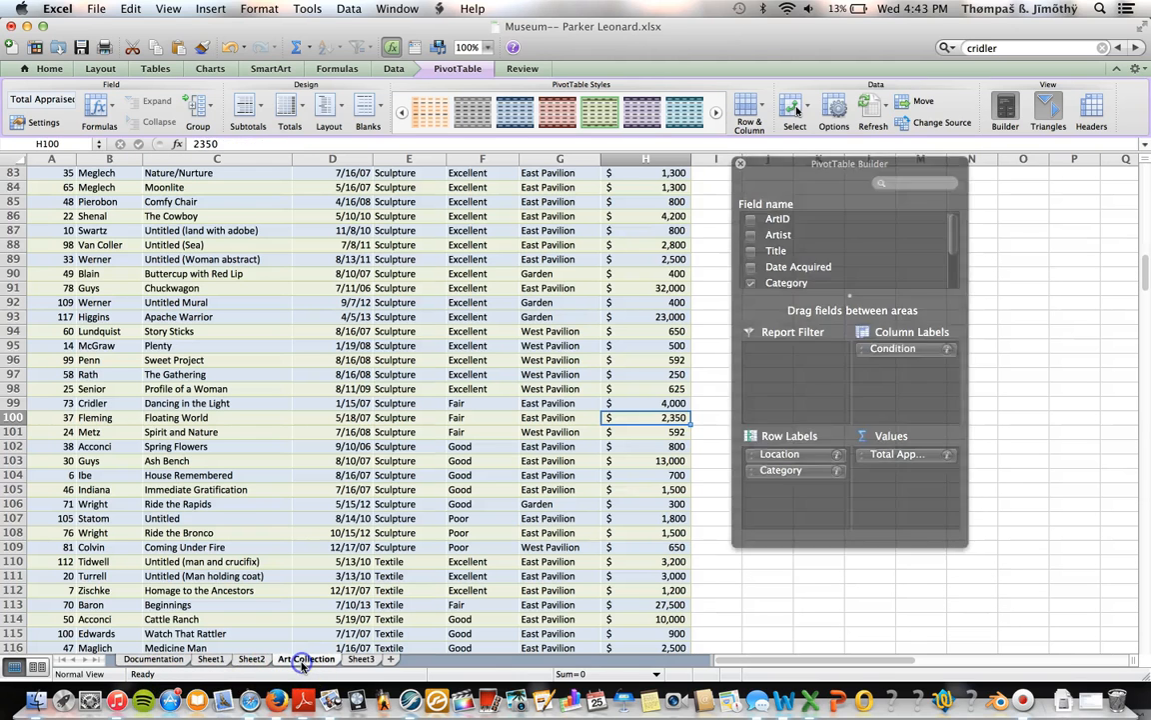
- Create a new PivotTable on a new sheet from the Art Collection data in A1:H117
left_click(300, 660)
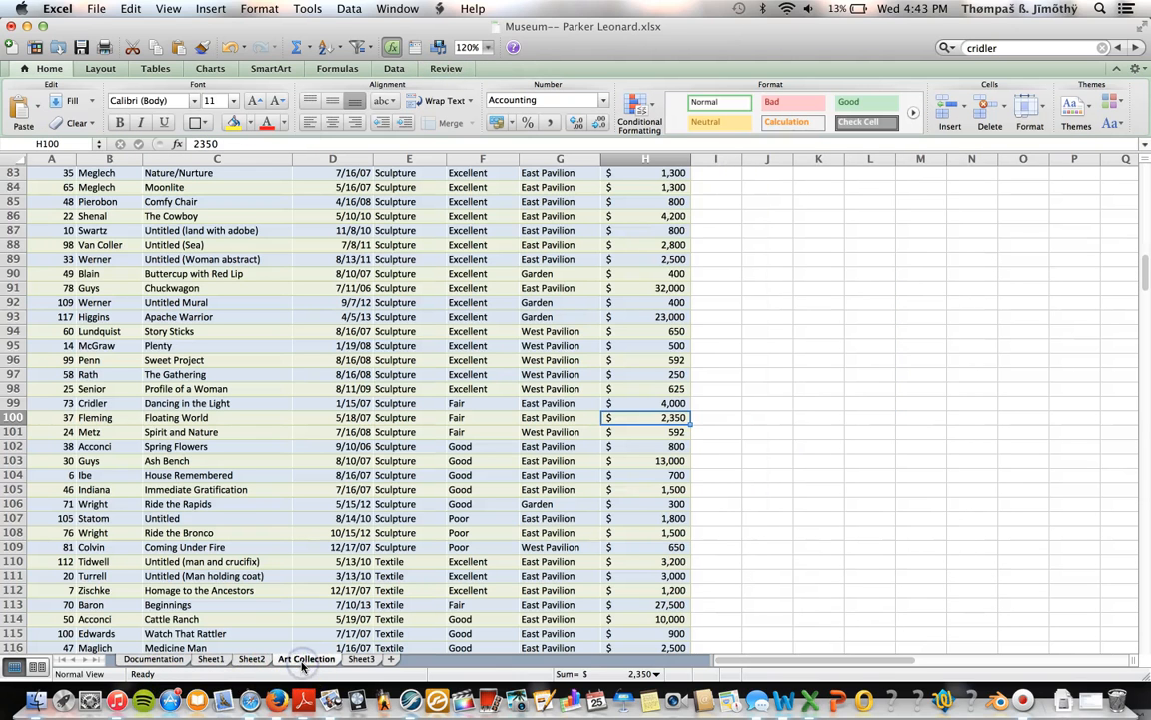
left_click(172, 374)
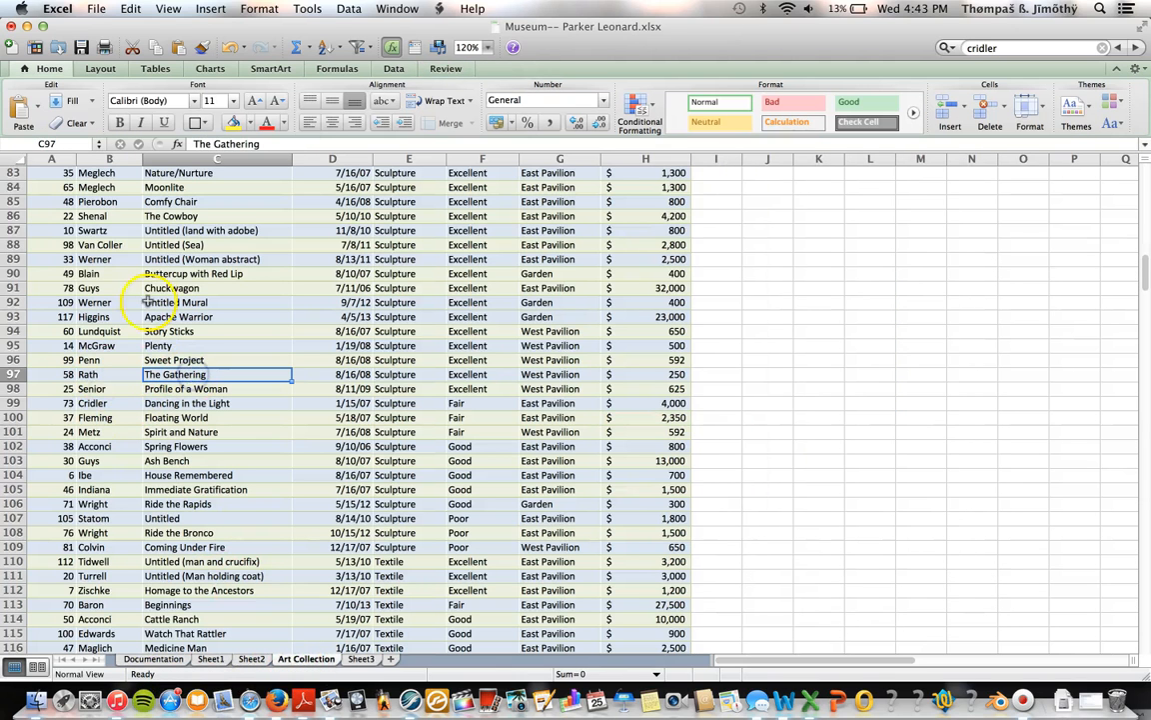
scroll(100, 202, "up", 15)
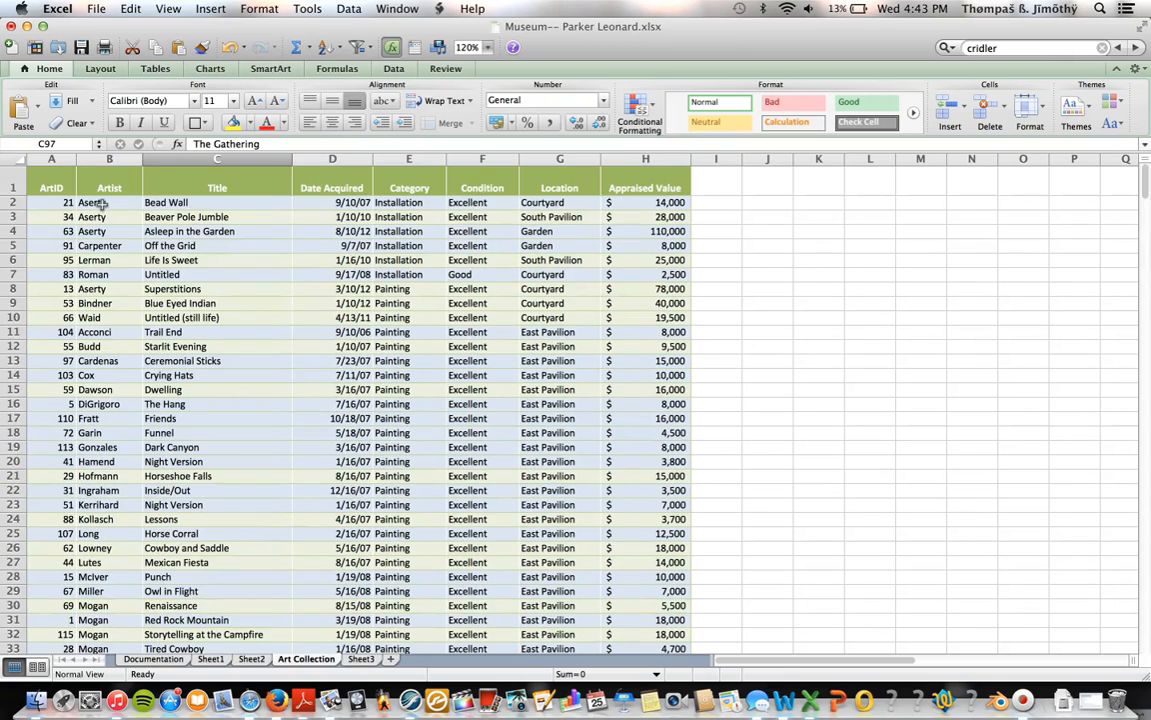
left_click_drag(50, 188, 621, 418)
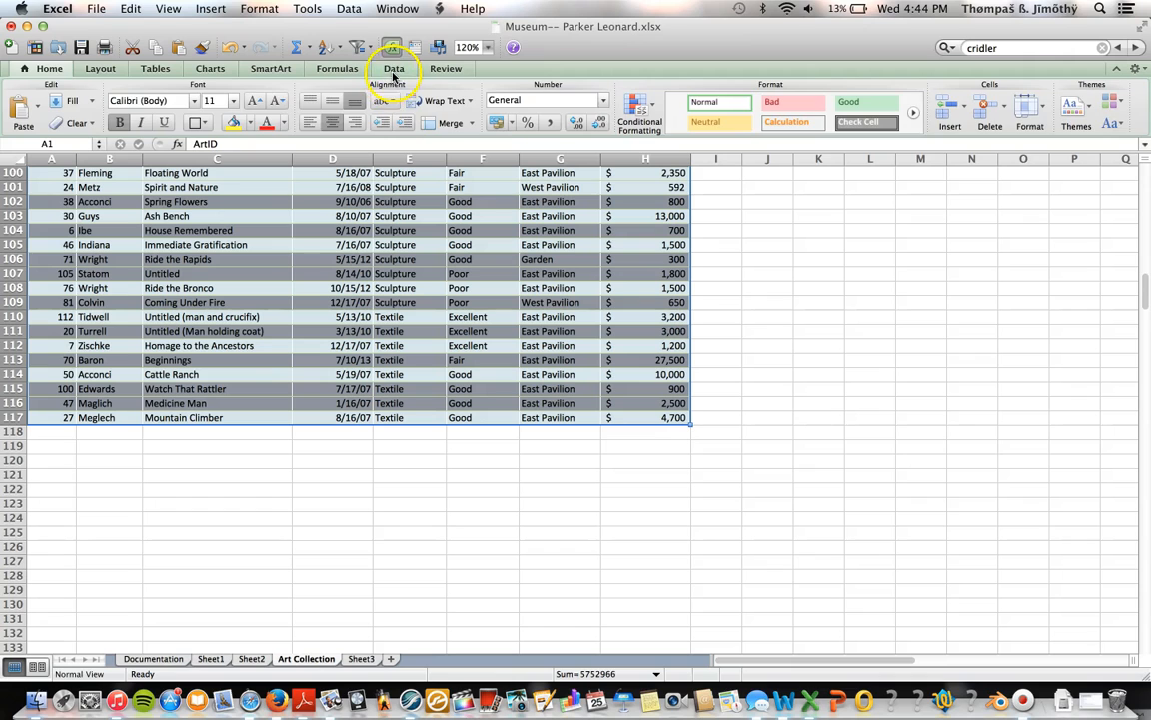
left_click(393, 72)
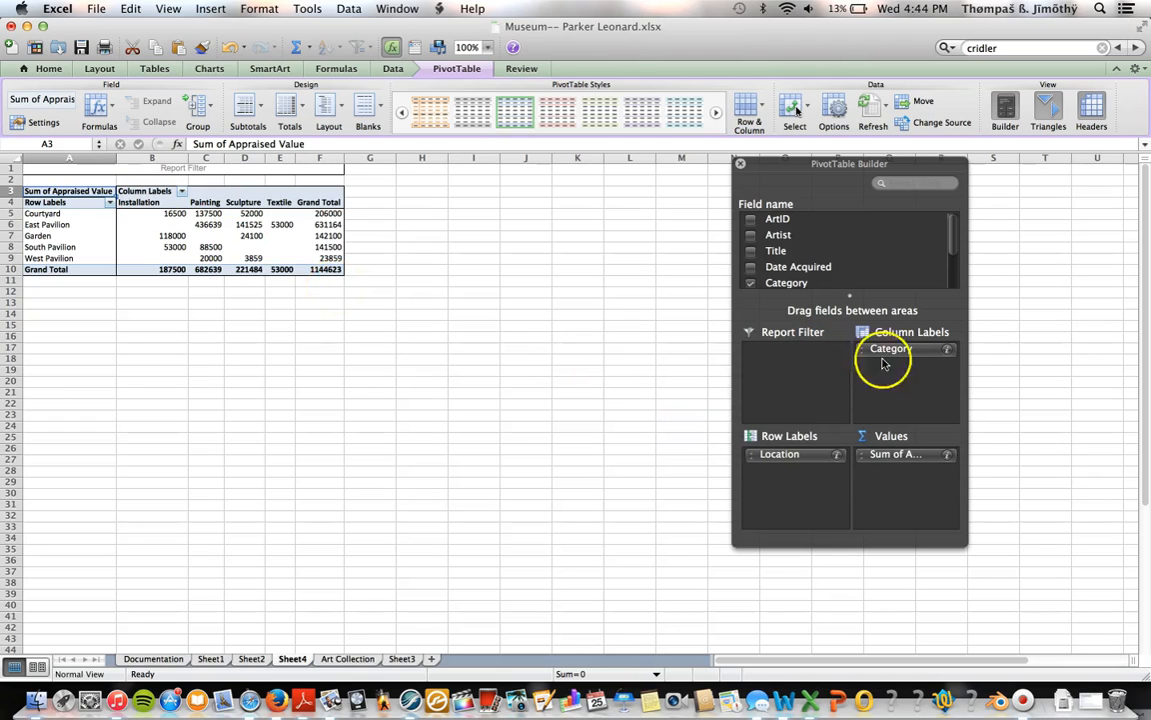
- Remove the Category, Sum of Appraised Value and Location fields from the new PivotTable's layout
left_click_drag(907, 357, 1104, 340)
left_click_drag(904, 454, 1012, 440)
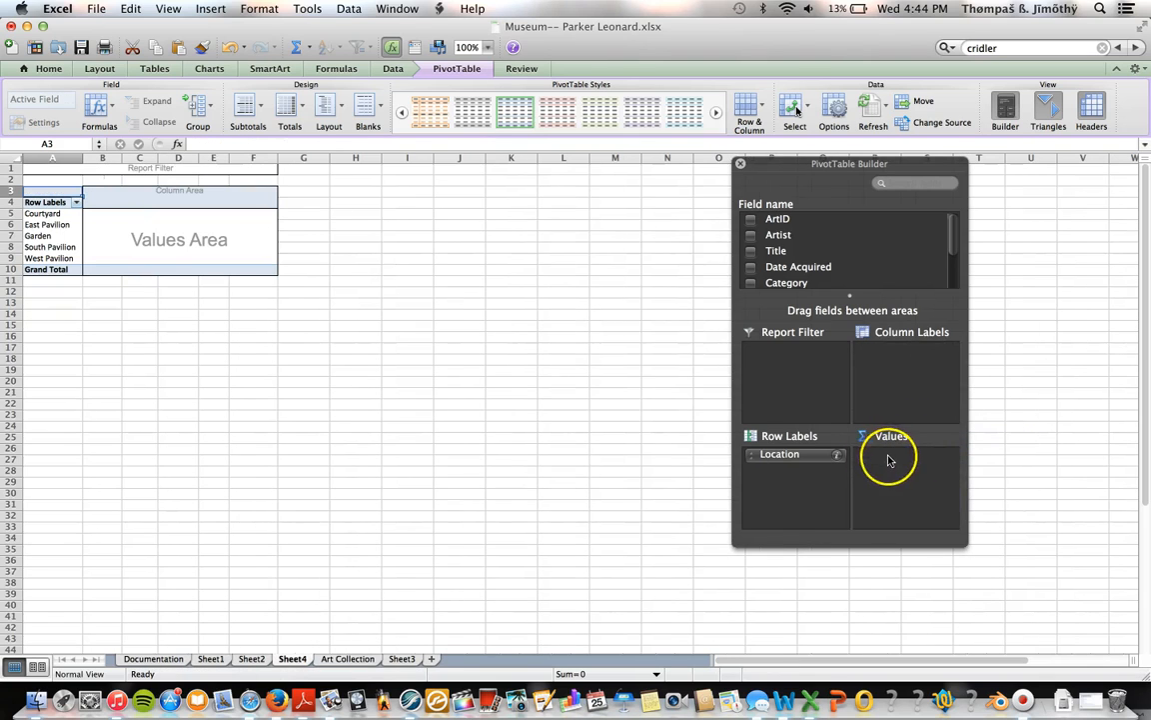
left_click_drag(804, 462, 1061, 410)
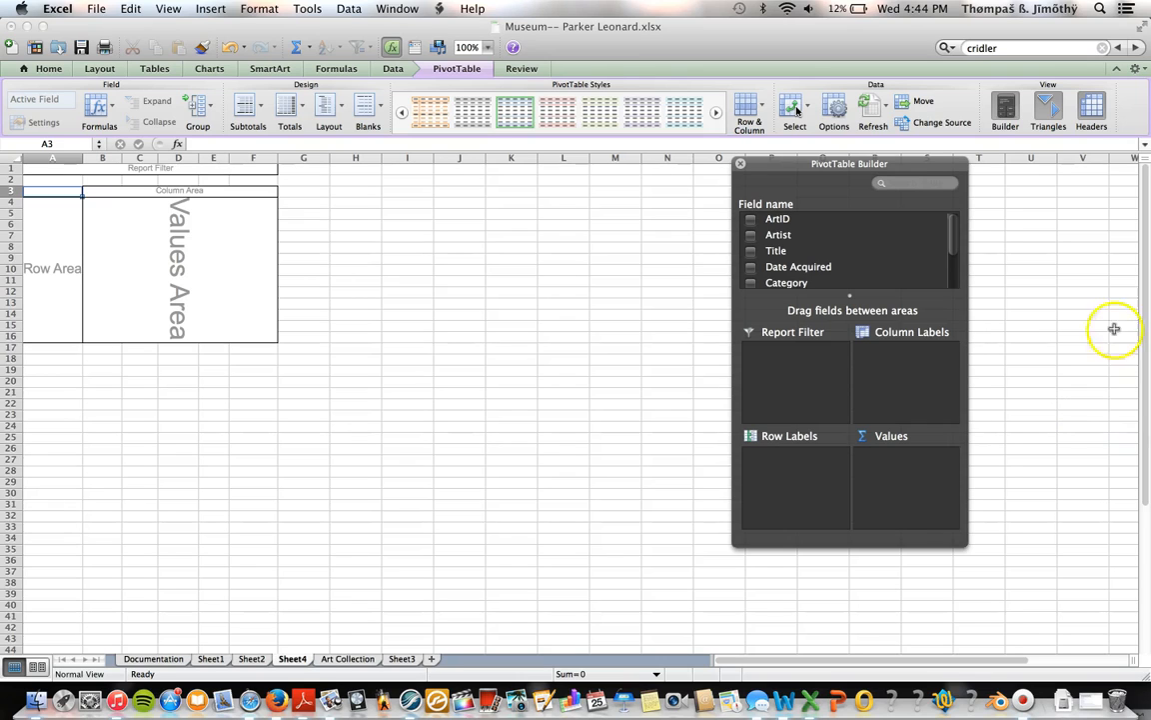
- Add Date Acquired as the row labels and ArtID as the values field summarized by Count
left_click_drag(811, 271, 804, 467)
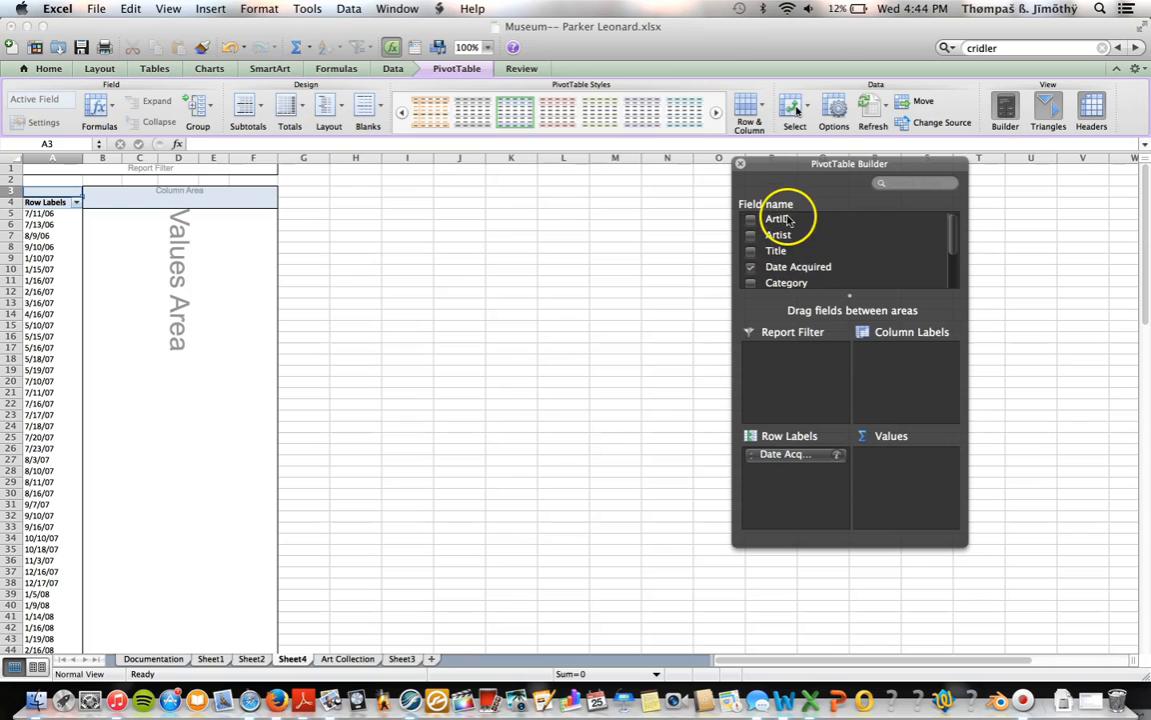
left_click_drag(786, 220, 913, 462)
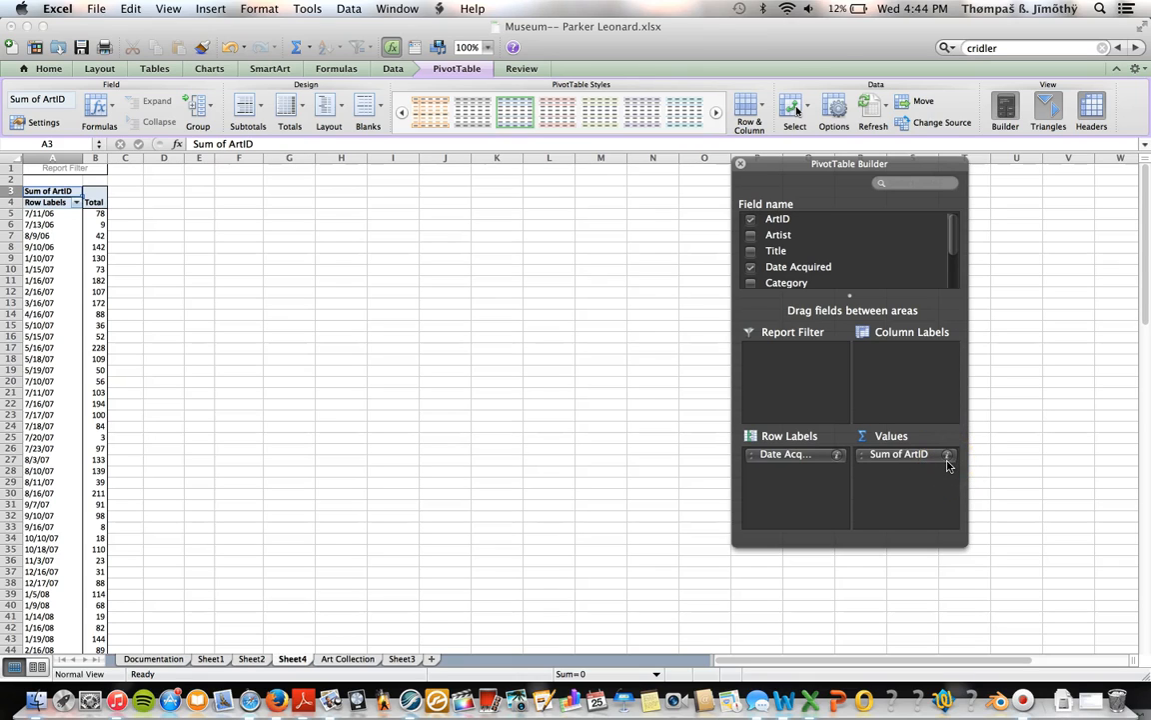
left_click(948, 456)
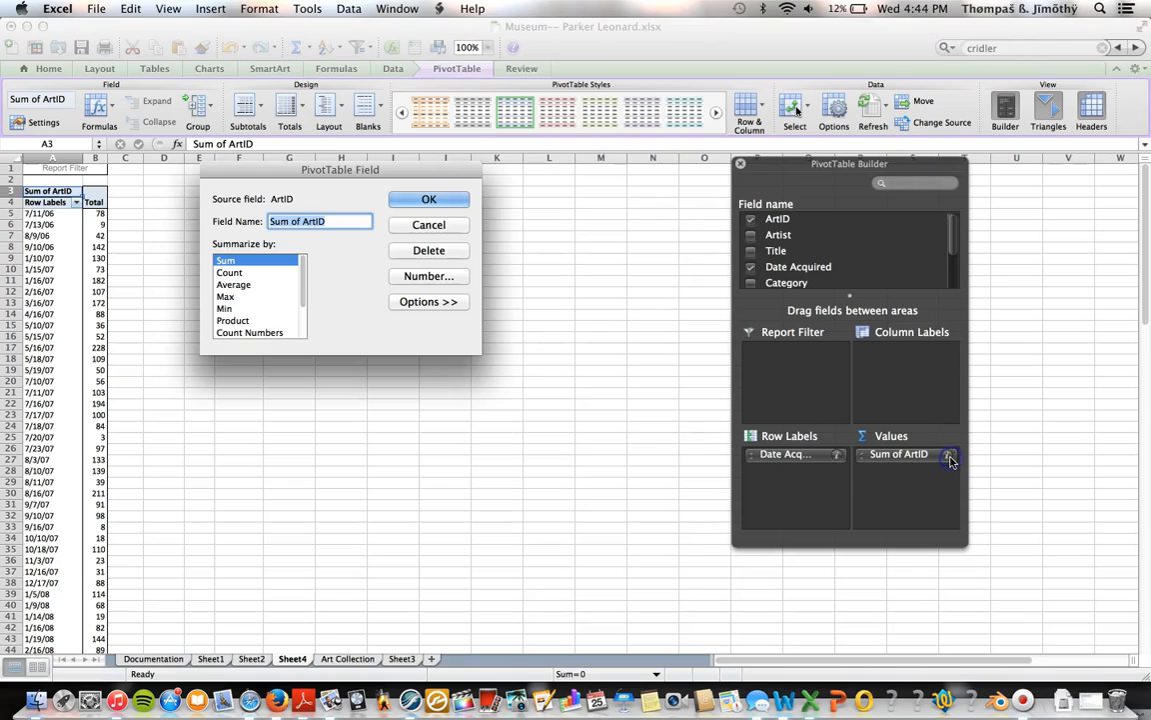
left_click(224, 274)
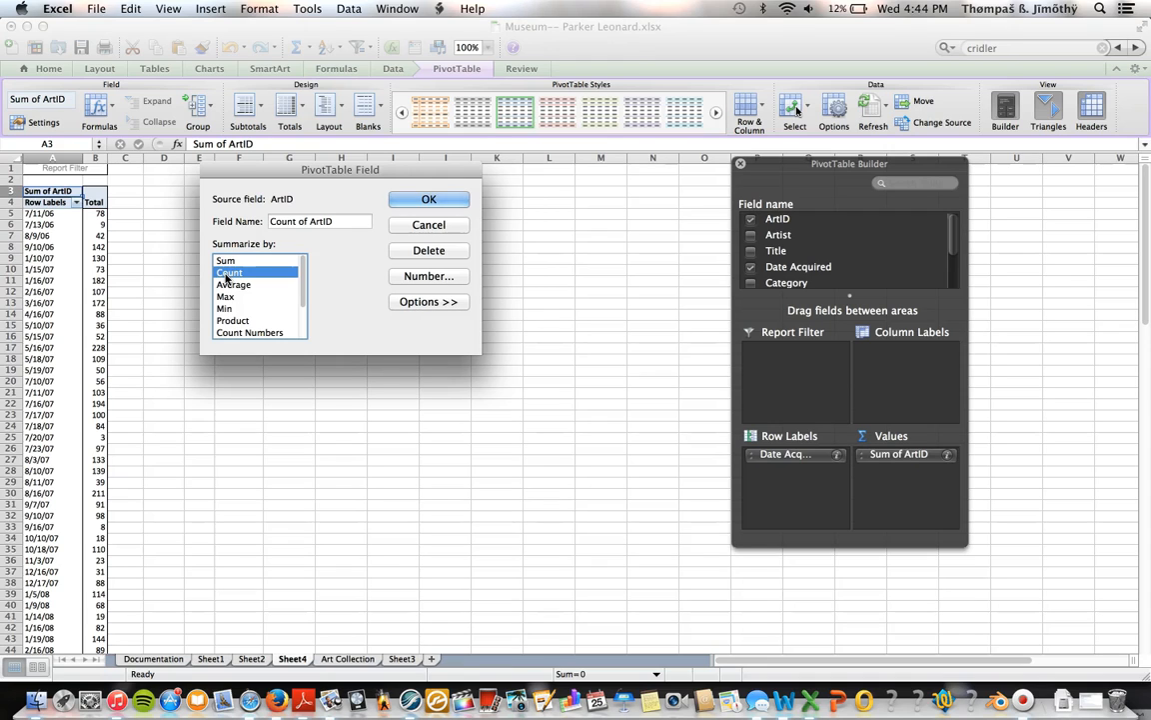
left_click(428, 199)
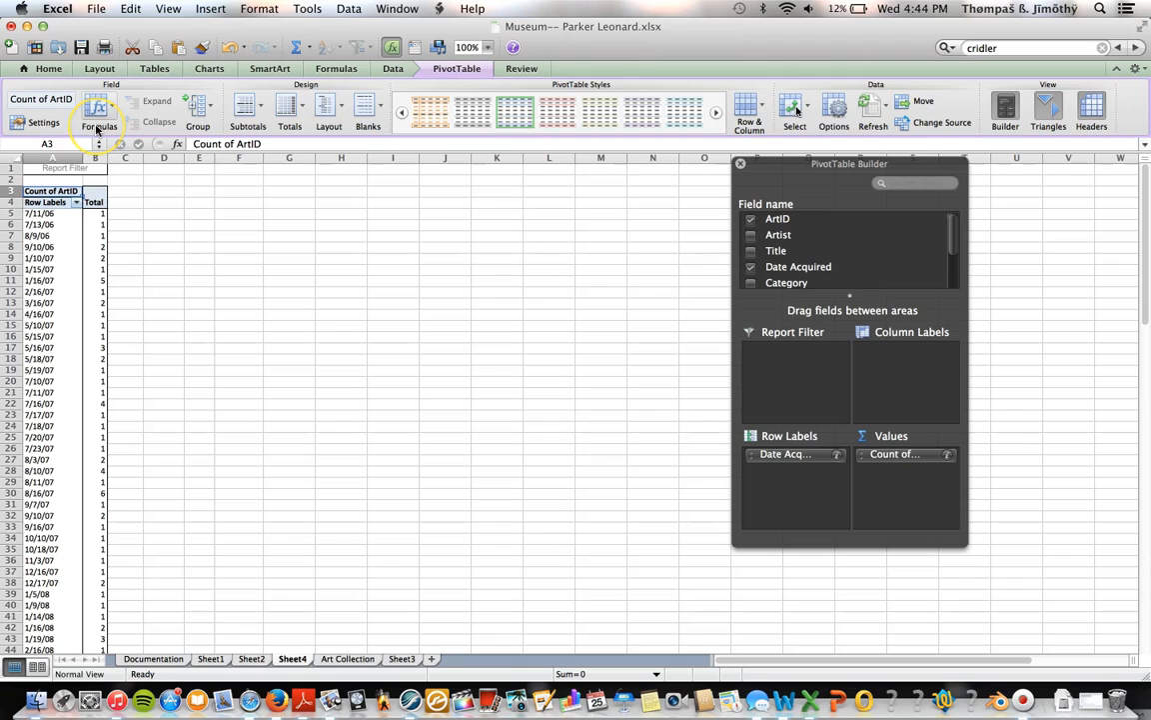
- Group the PivotTable's Date Acquired row labels by Months and widen column B
left_click(42, 268)
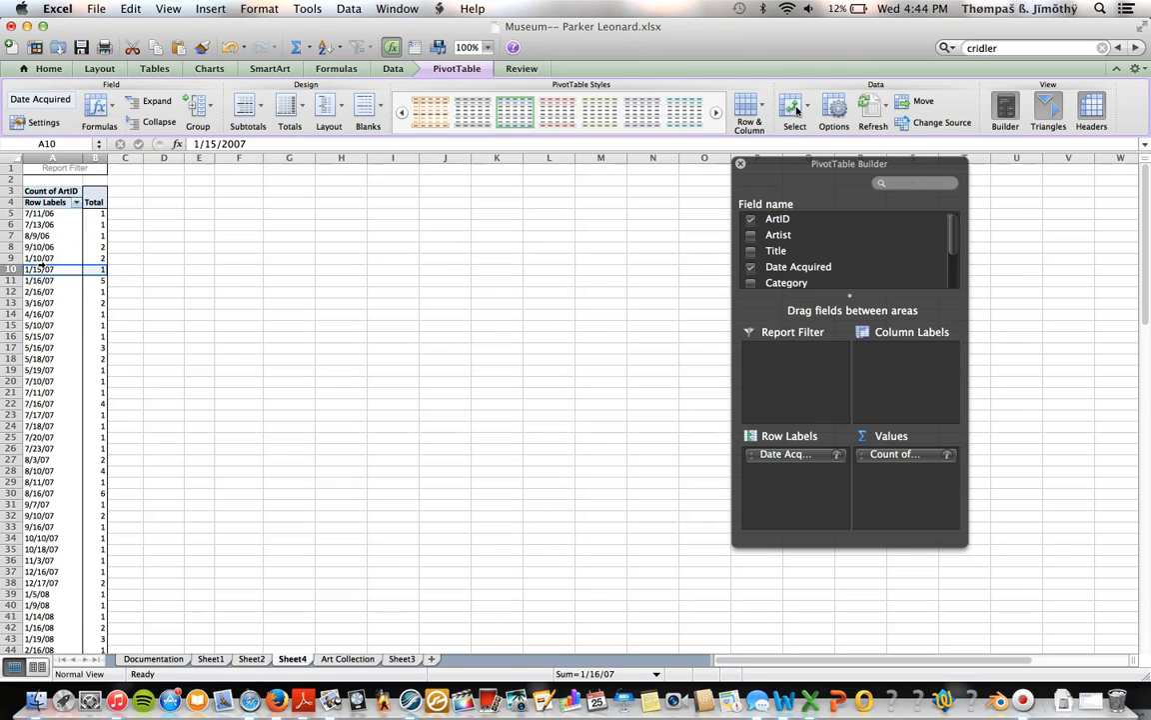
left_click(211, 105)
left_click(214, 134)
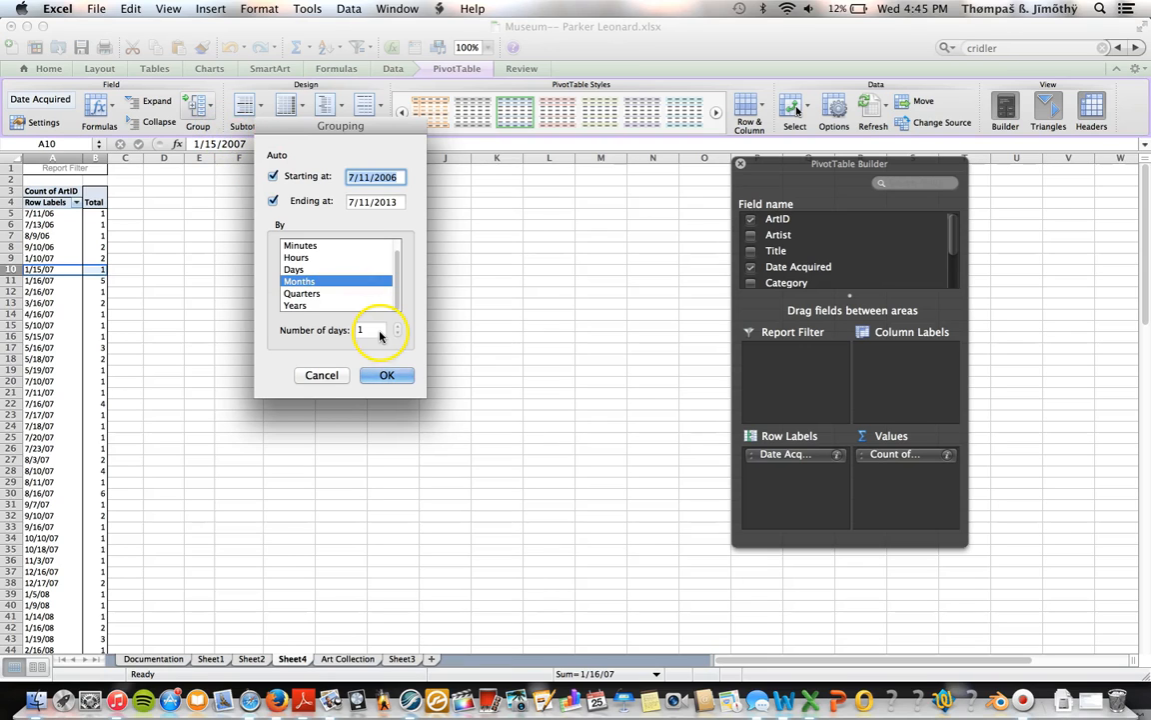
left_click(388, 376)
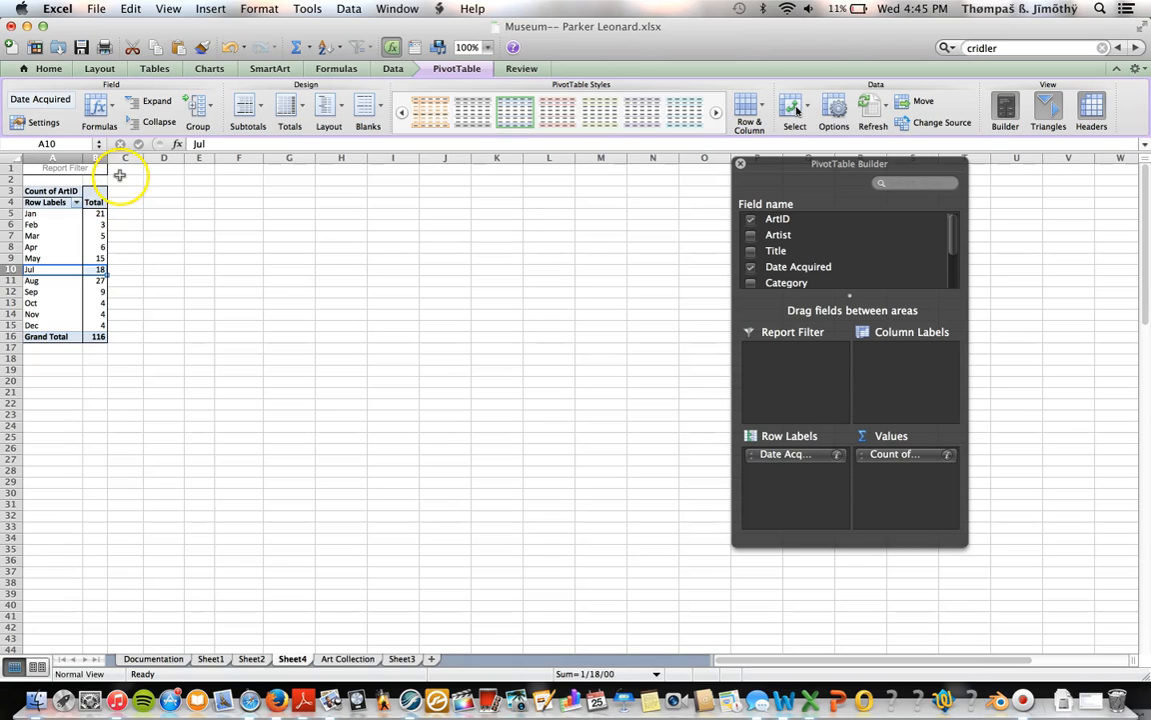
left_click_drag(109, 158, 167, 155)
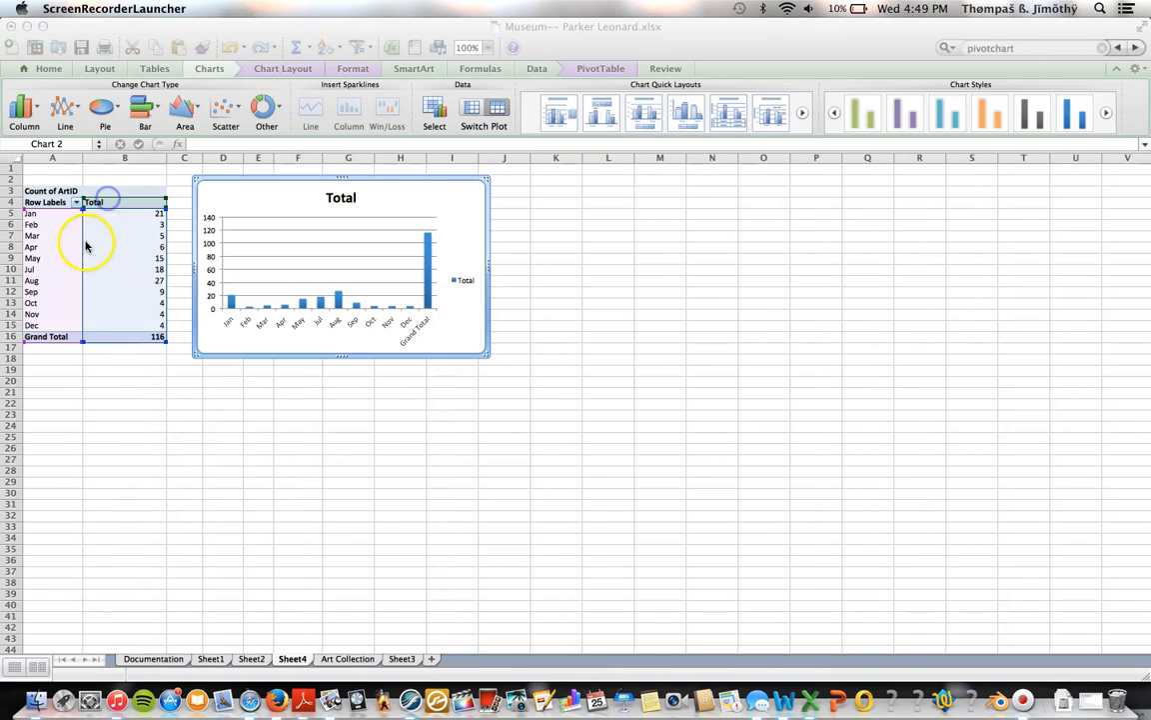
- Group the PivotTable's Date Acquired row labels by Years instead of Months
left_click(35, 247)
left_click(37, 248)
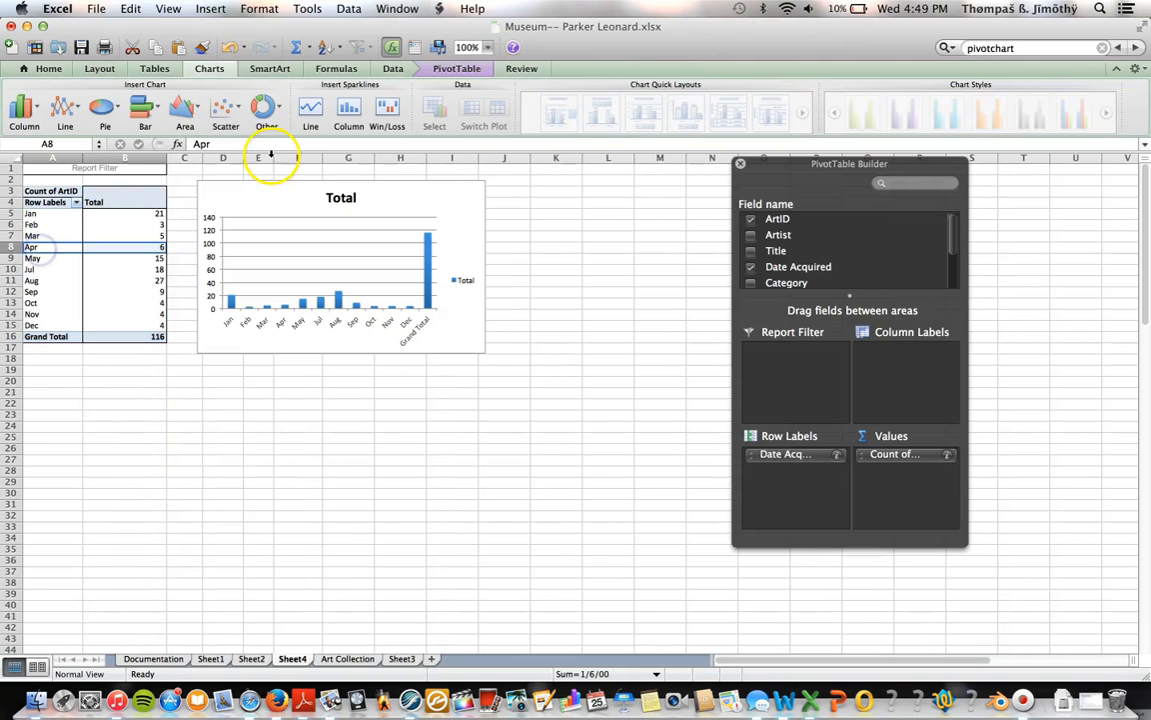
left_click(451, 69)
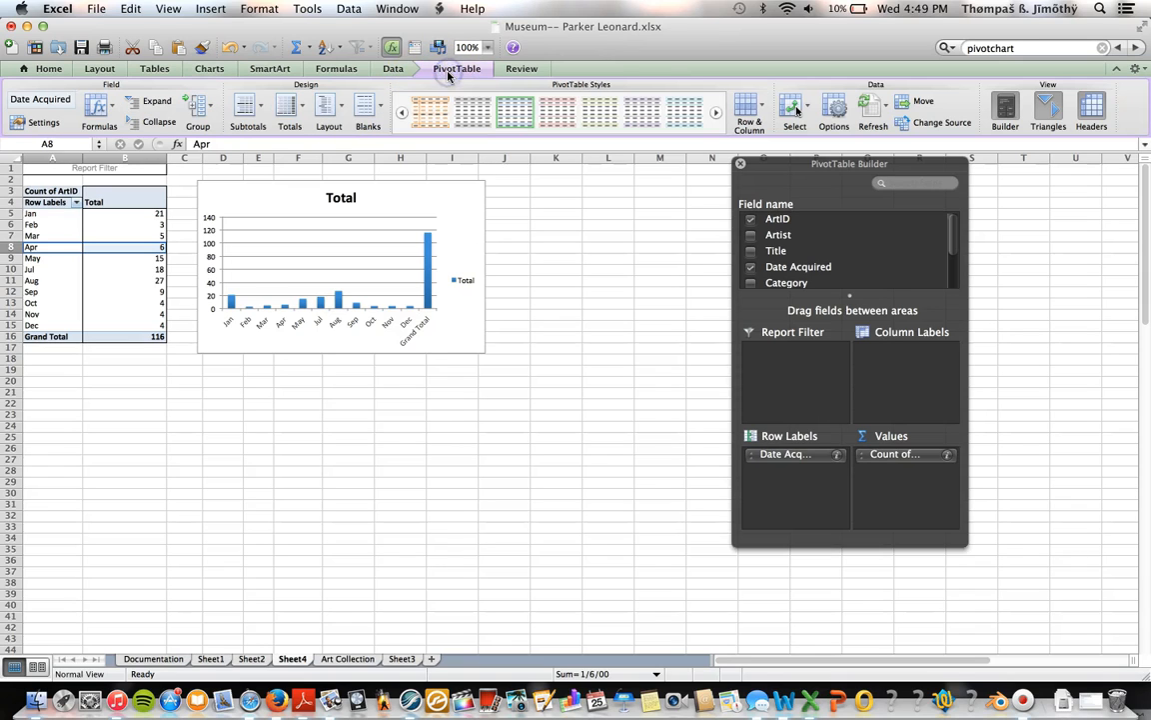
left_click(208, 107)
left_click(221, 126)
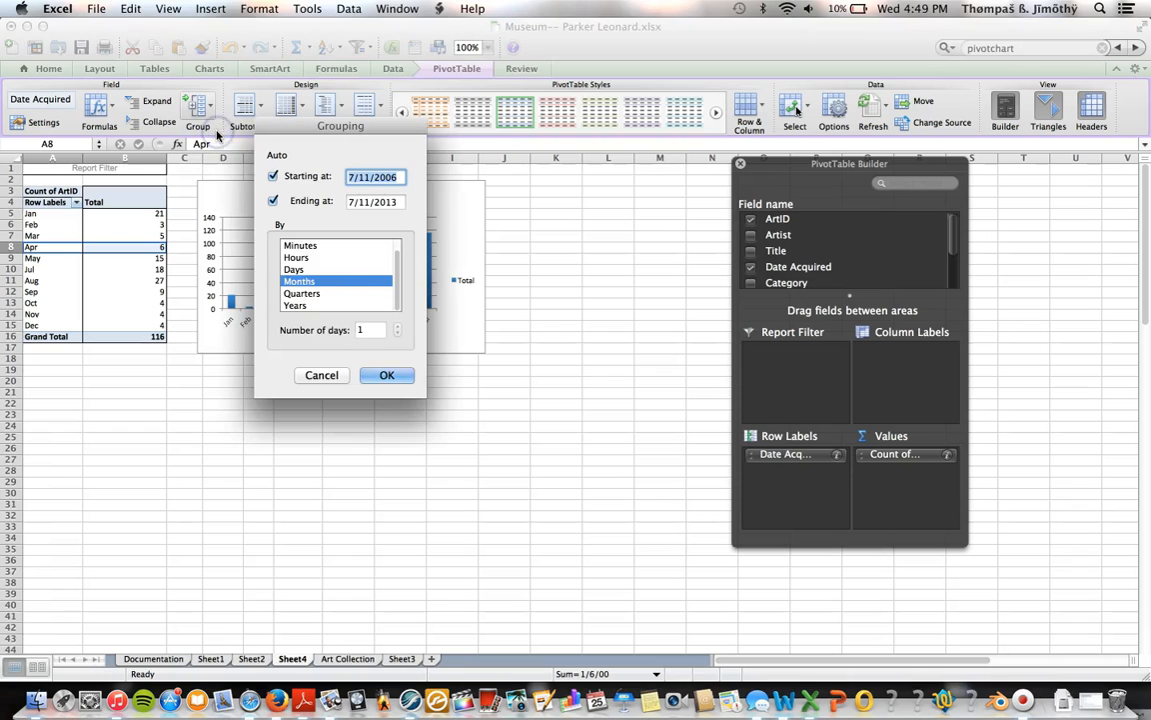
left_click(316, 306)
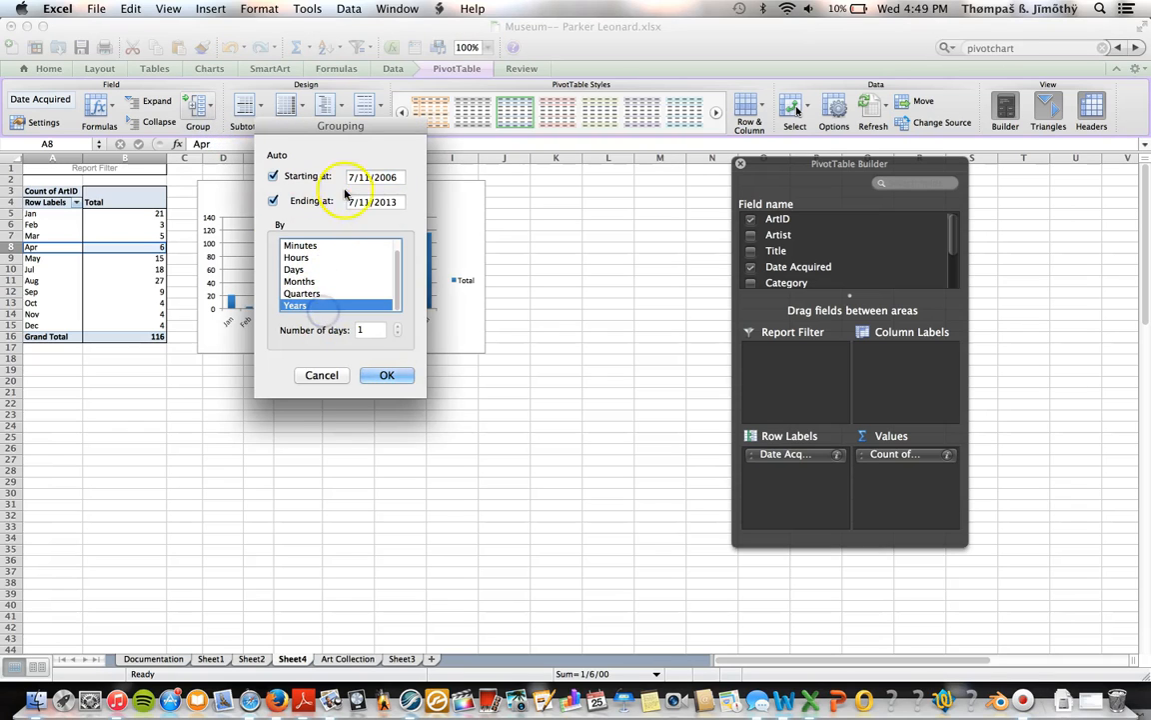
left_click(386, 375)
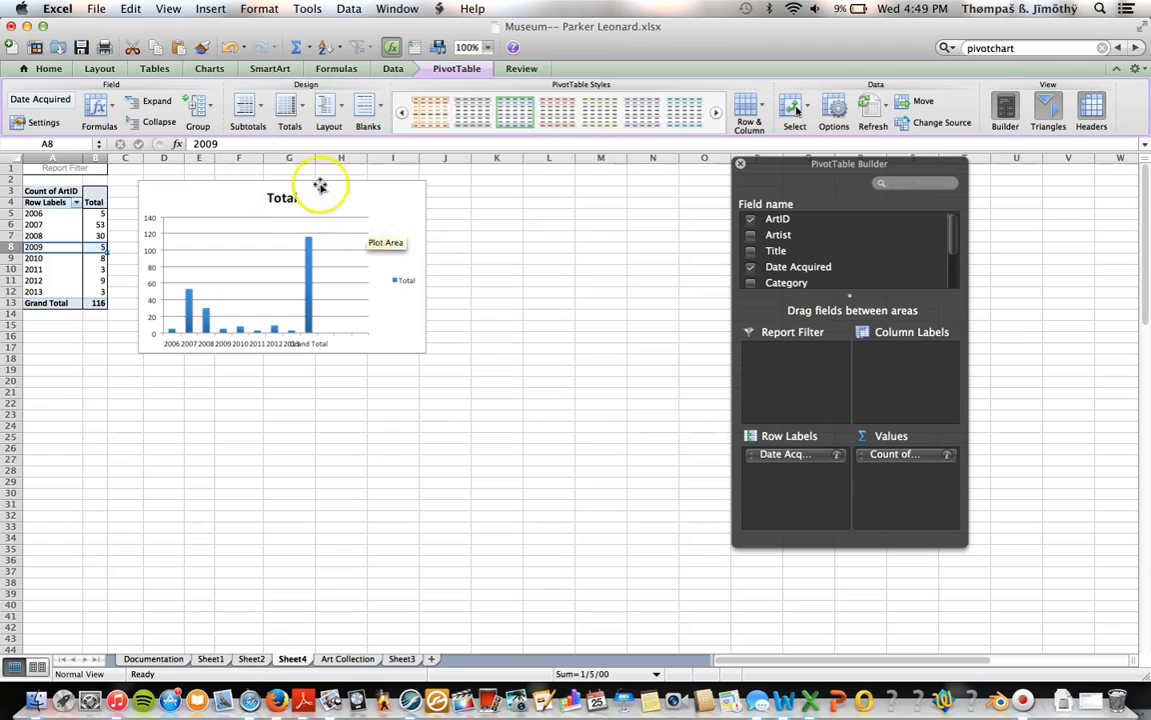
- Widen the Total column chart next to the PivotTable
left_click(115, 106)
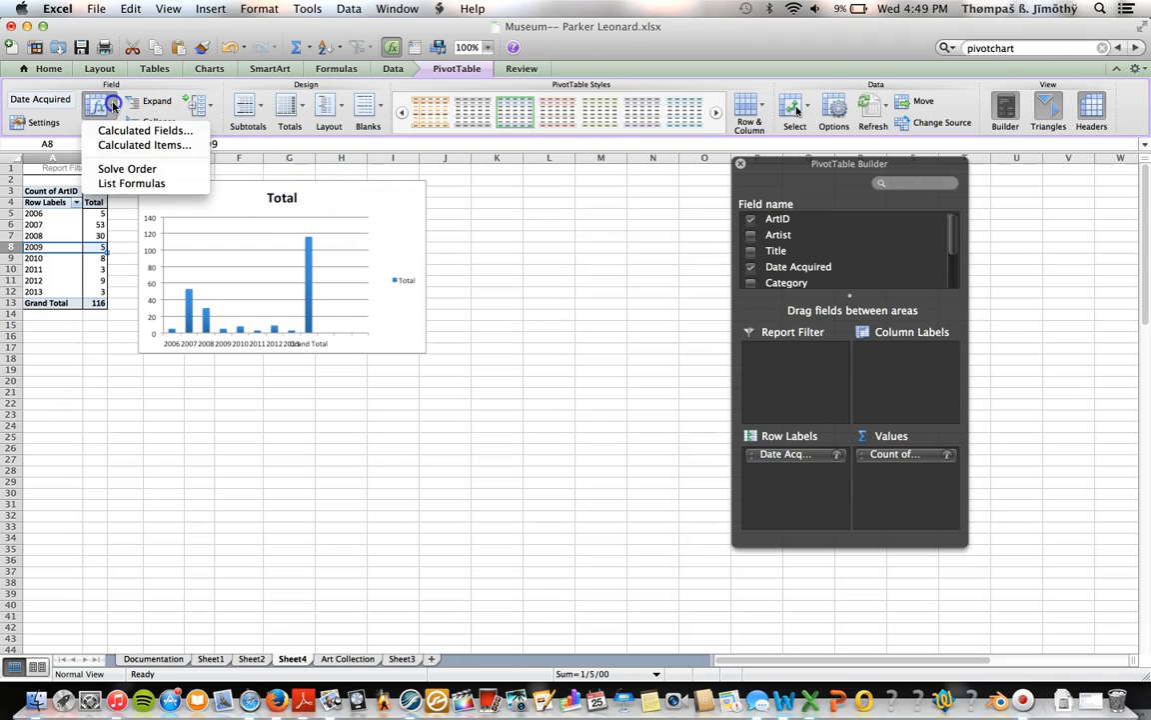
left_click(115, 106)
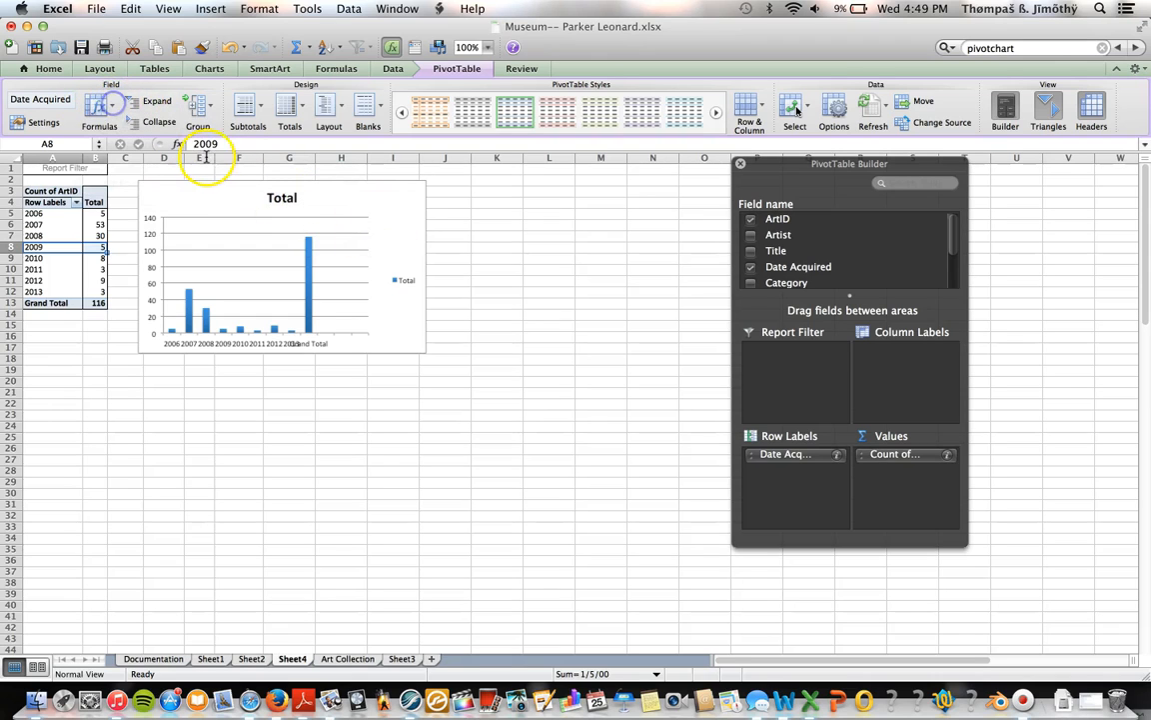
left_click(407, 226)
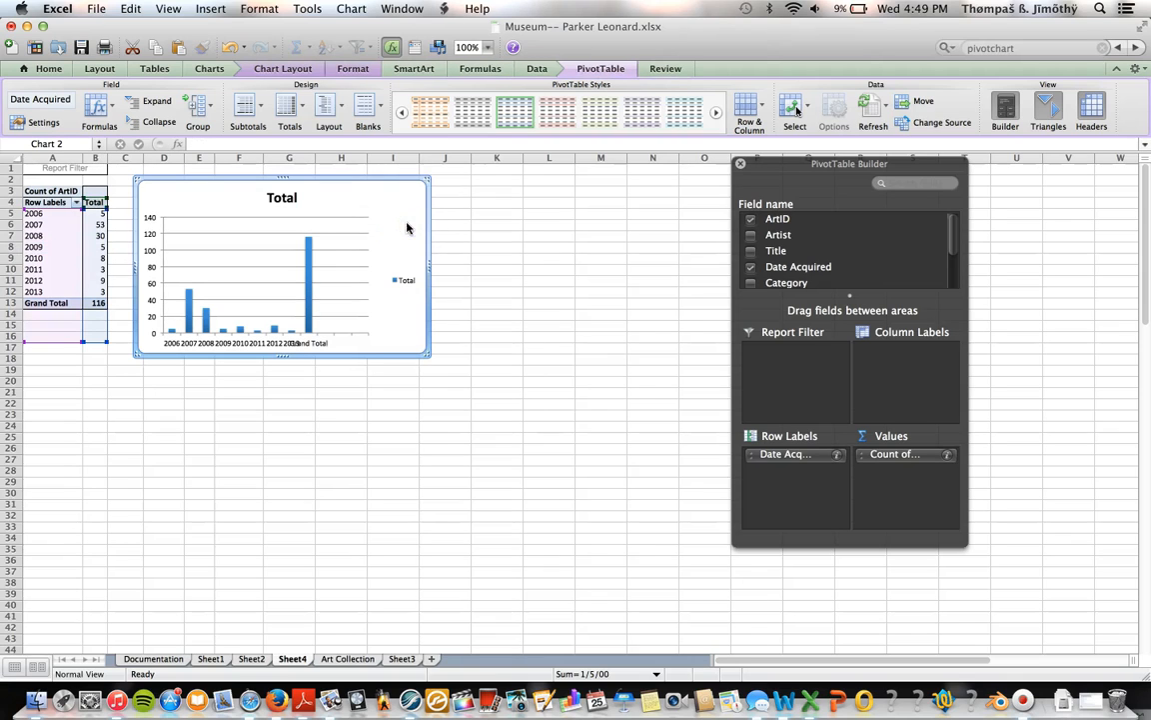
left_click_drag(429, 266, 540, 264)
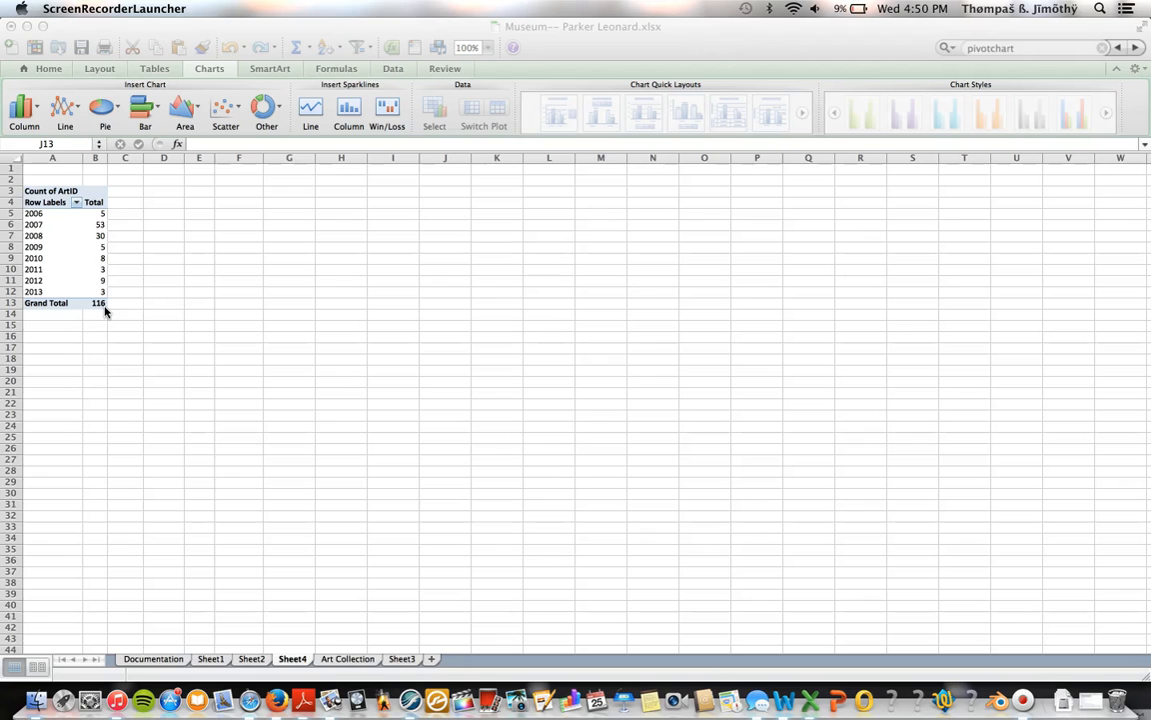
- Insert a clustered column chart of the 2006 to 2013 counts in A5:B12, place it beside the PivotTable and delete its legend
left_click(37, 216)
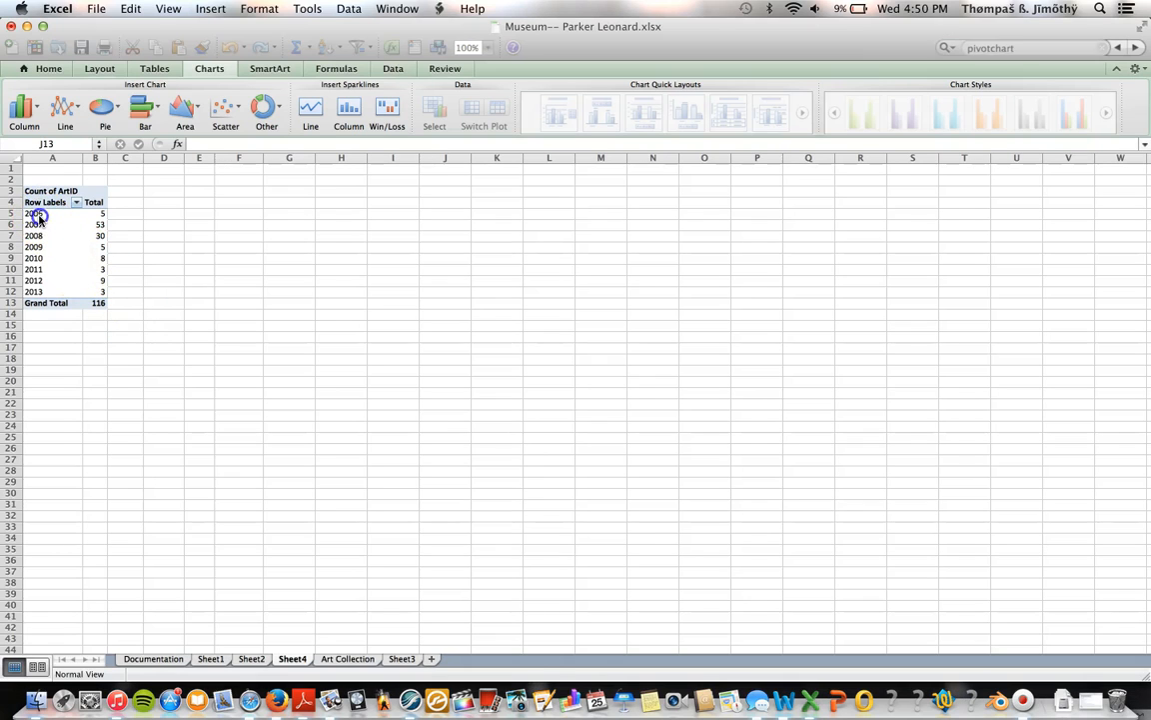
left_click_drag(38, 216, 90, 292)
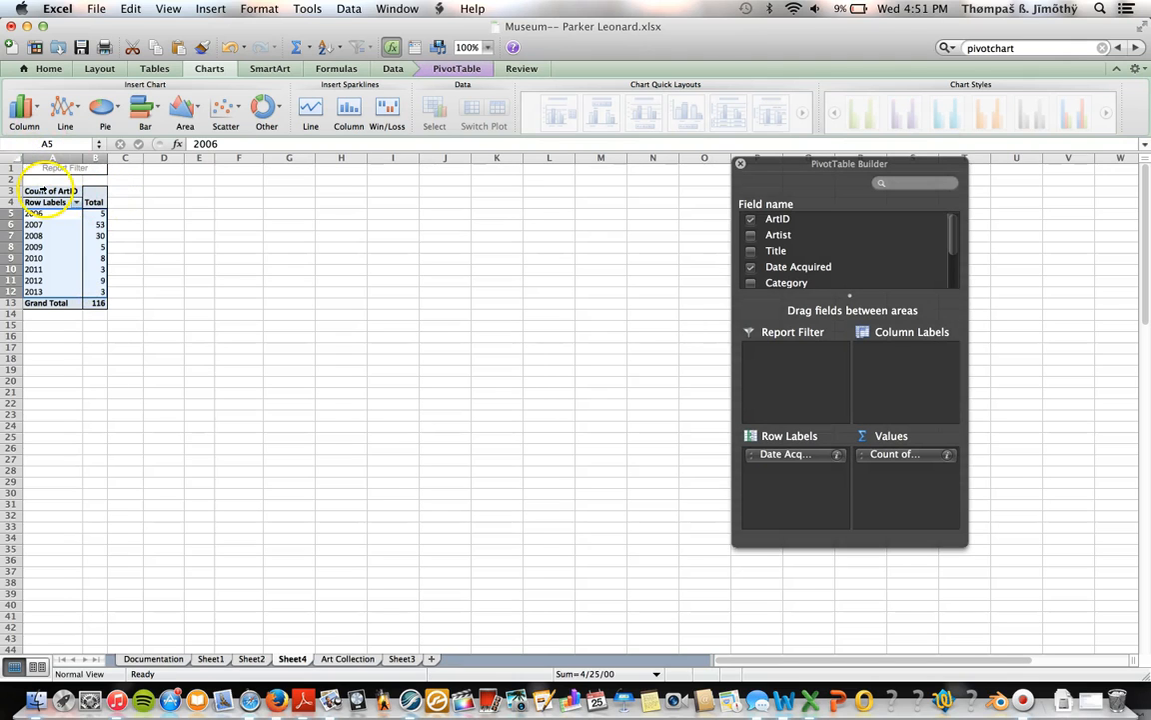
left_click(24, 106)
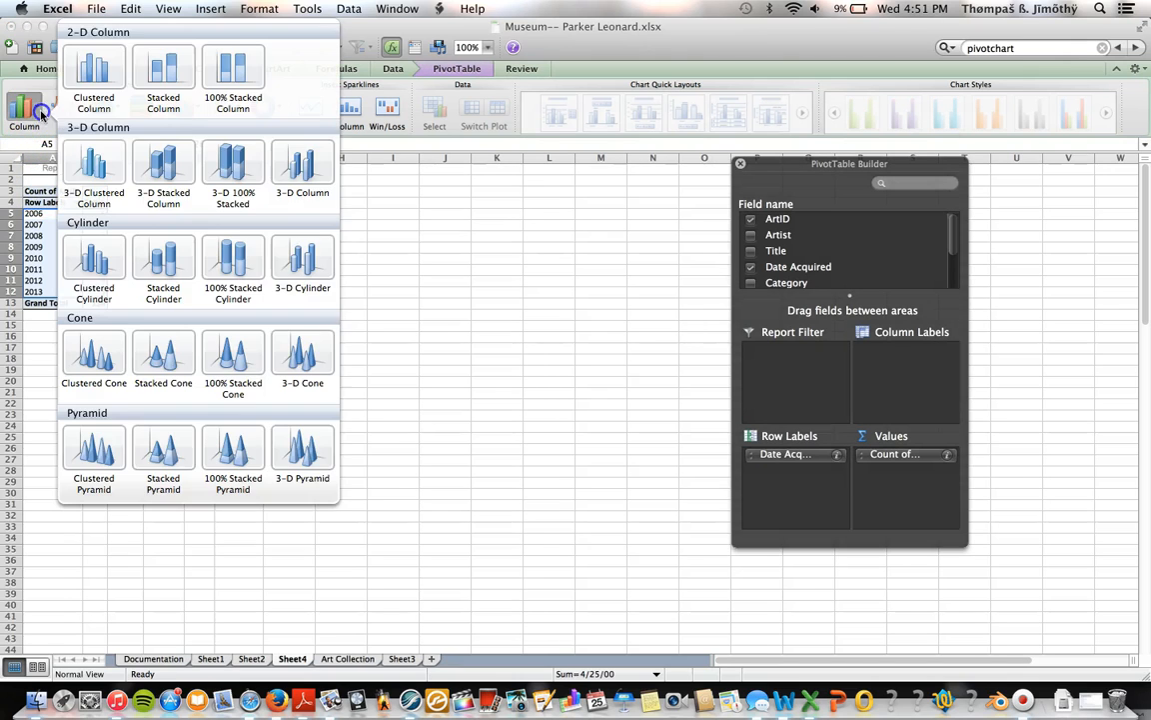
left_click(80, 70)
left_click_drag(720, 360, 396, 215)
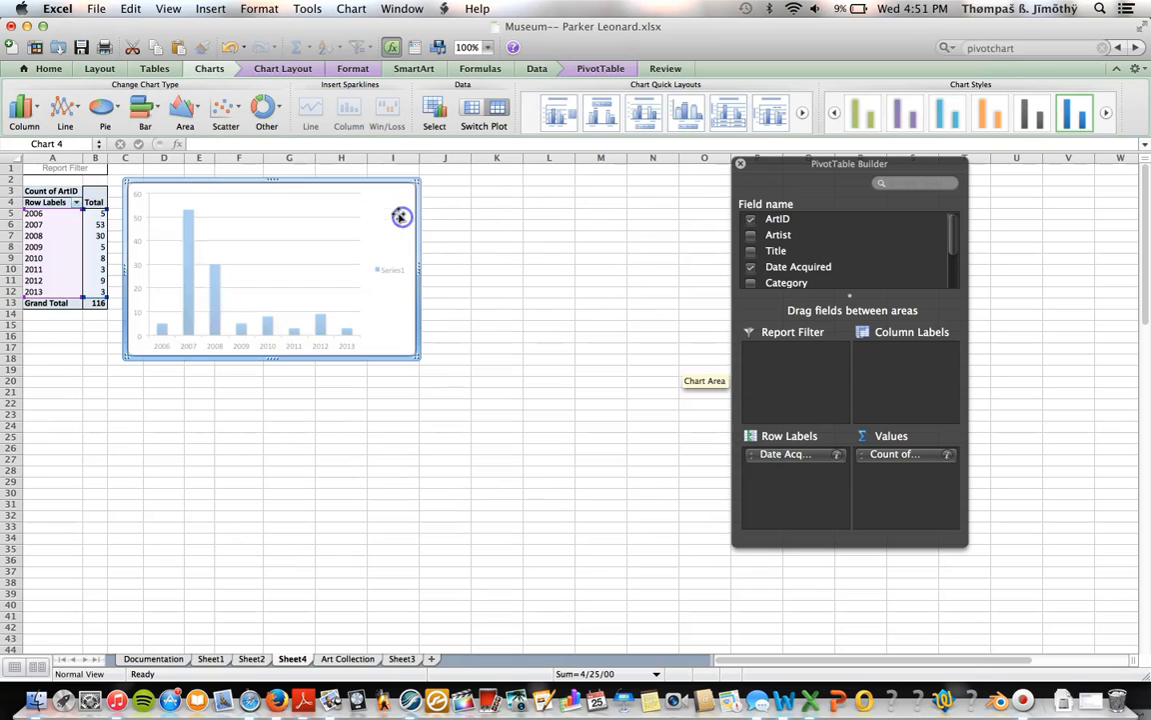
left_click(390, 272)
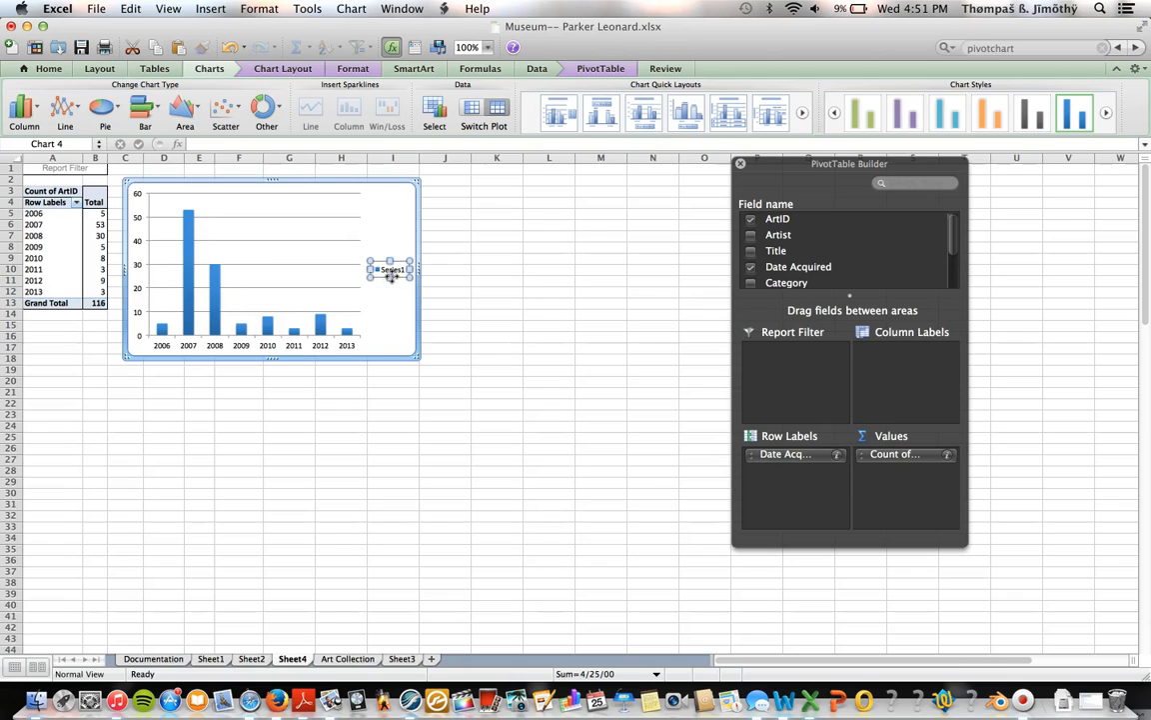
key("Delete")
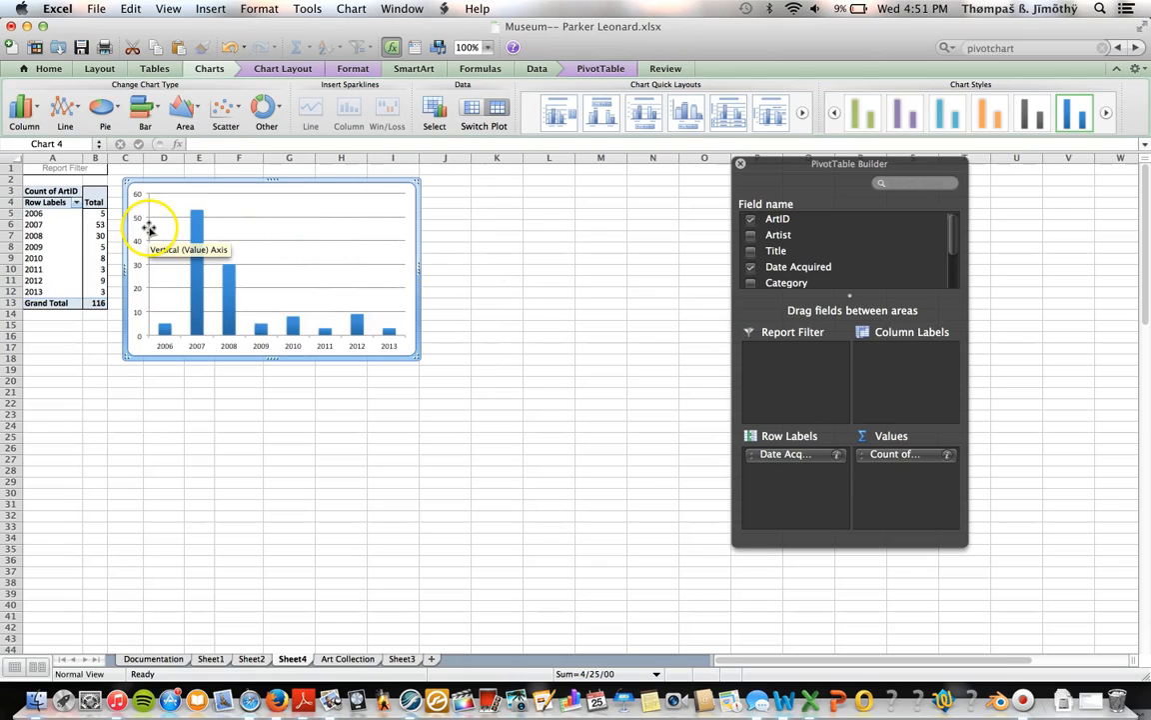
- Filter the PivotTable's Date Acquired row labels to the years 2010, 2011, 2012 and 2013, clearing all earlier years
left_click(76, 203)
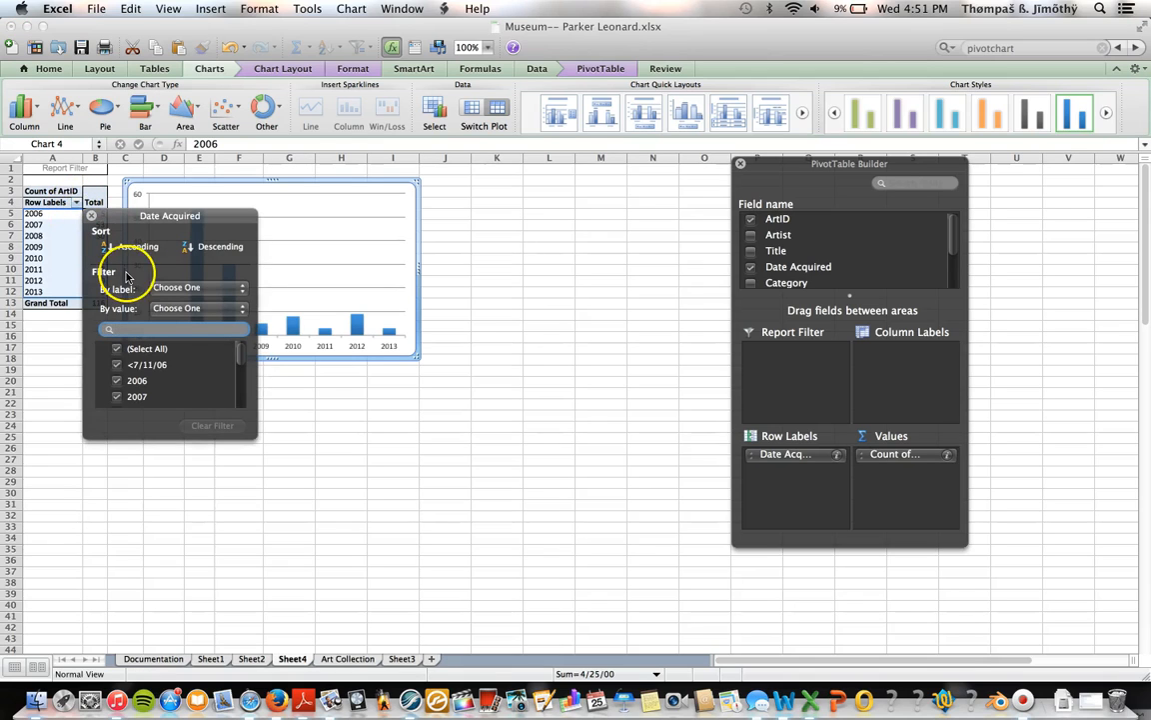
left_click(125, 349)
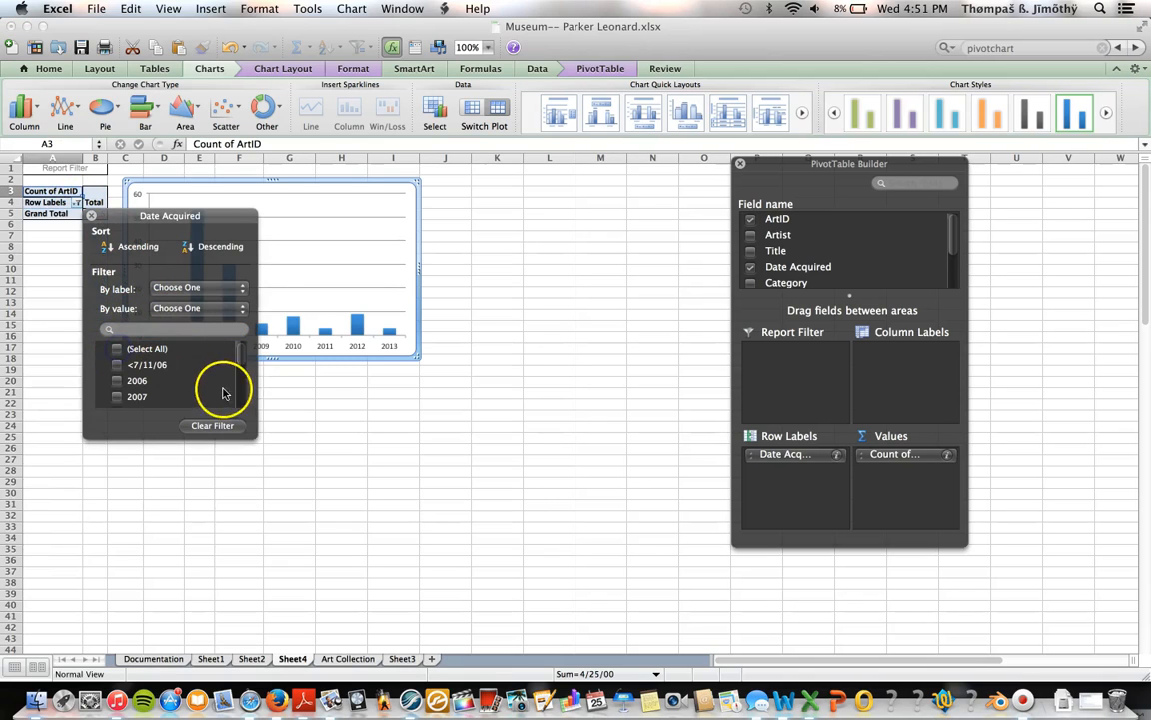
left_click_drag(239, 368, 248, 420)
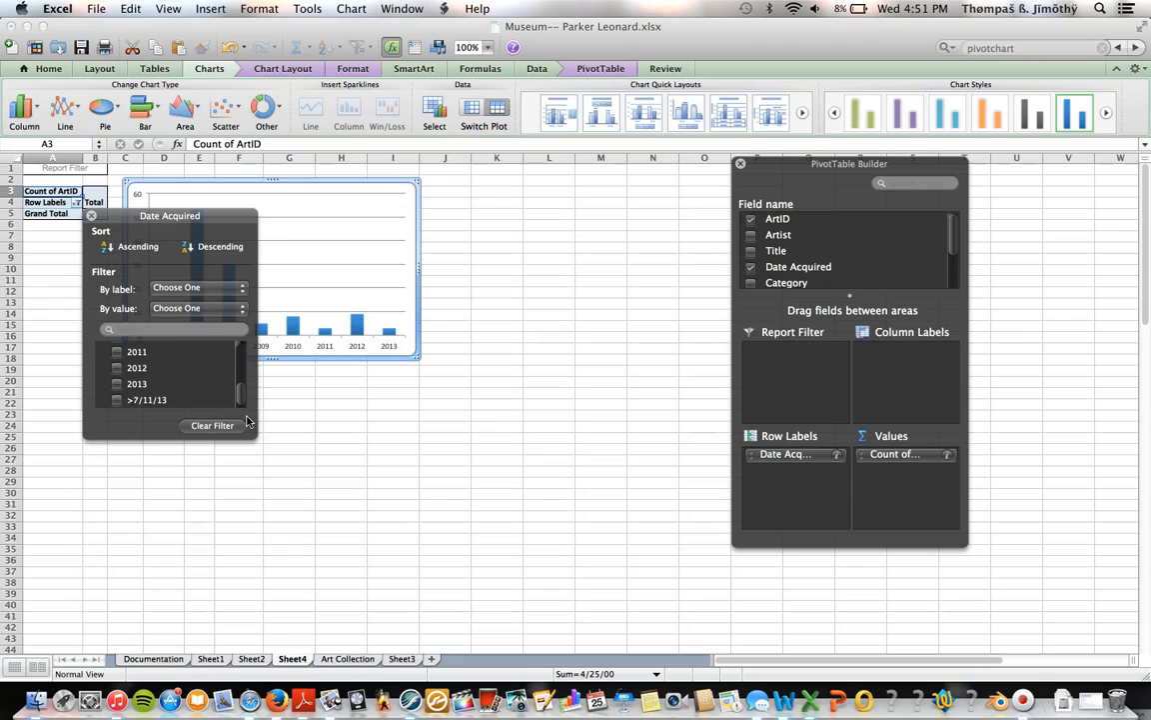
left_click(116, 387)
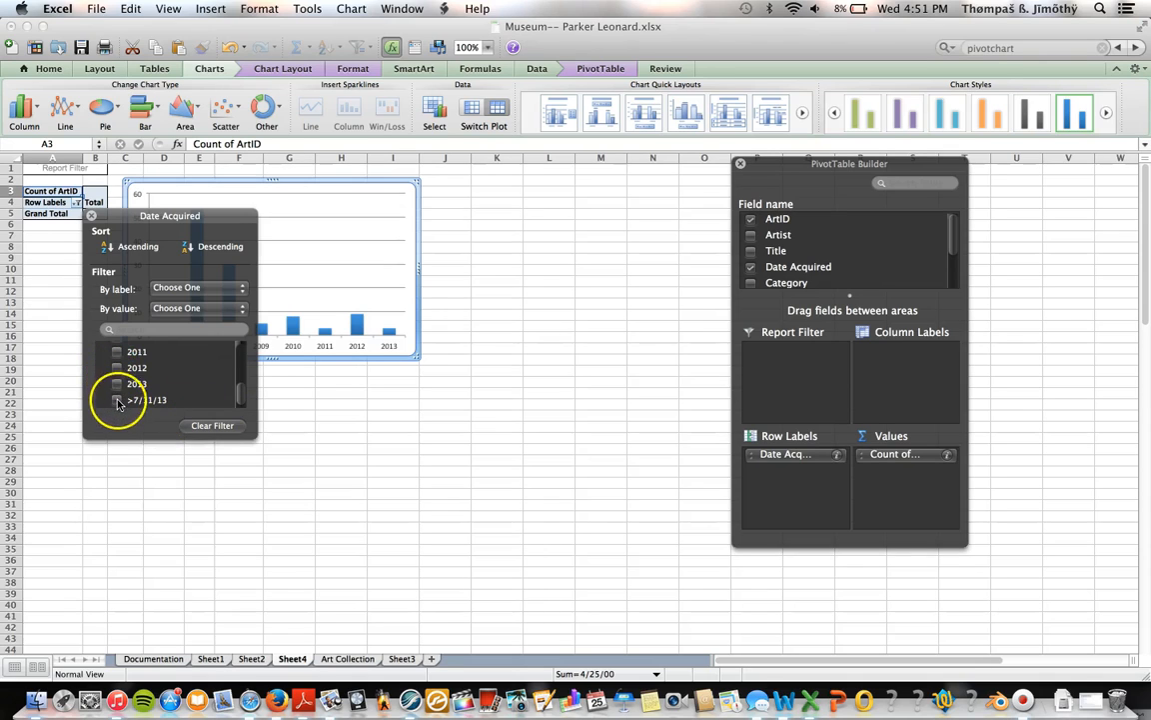
left_click(116, 370)
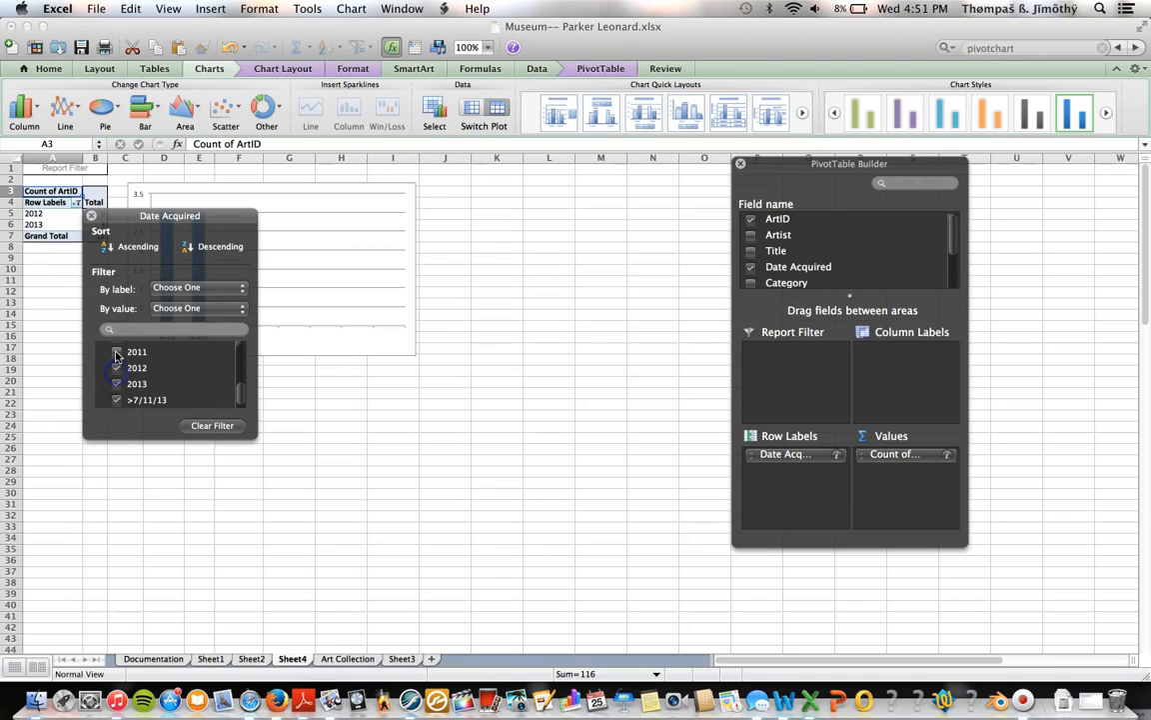
left_click(116, 369)
left_click(117, 368)
left_click(117, 352)
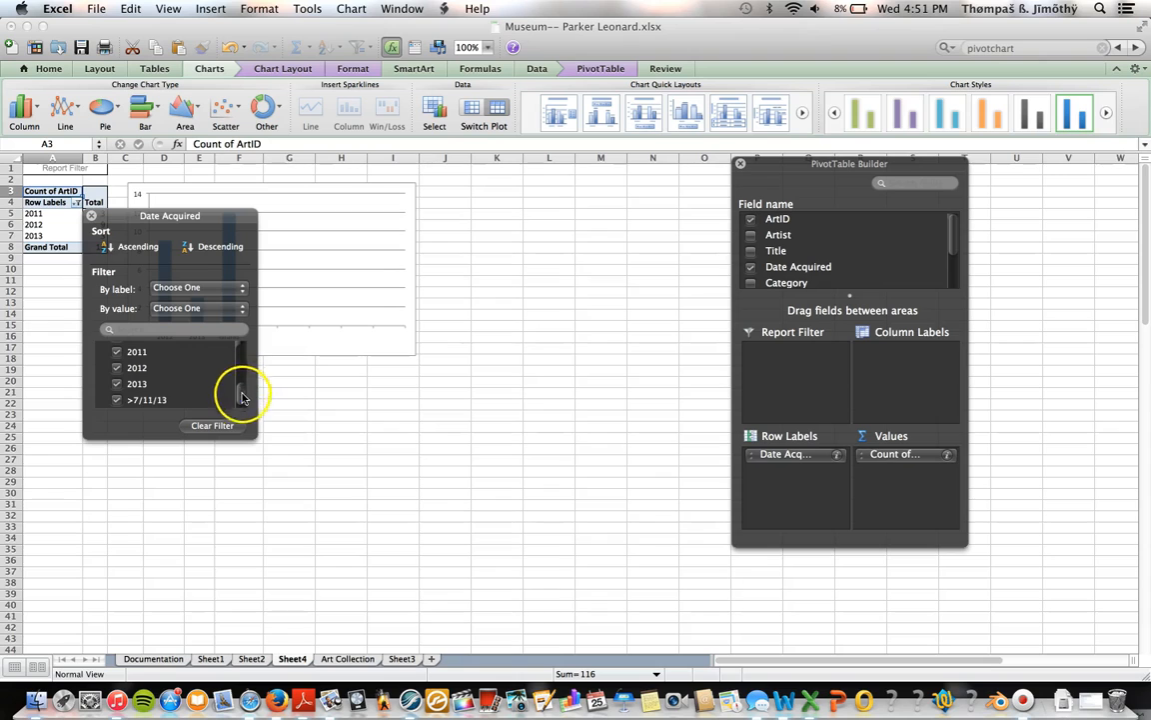
left_click_drag(236, 393, 241, 388)
left_click(116, 358)
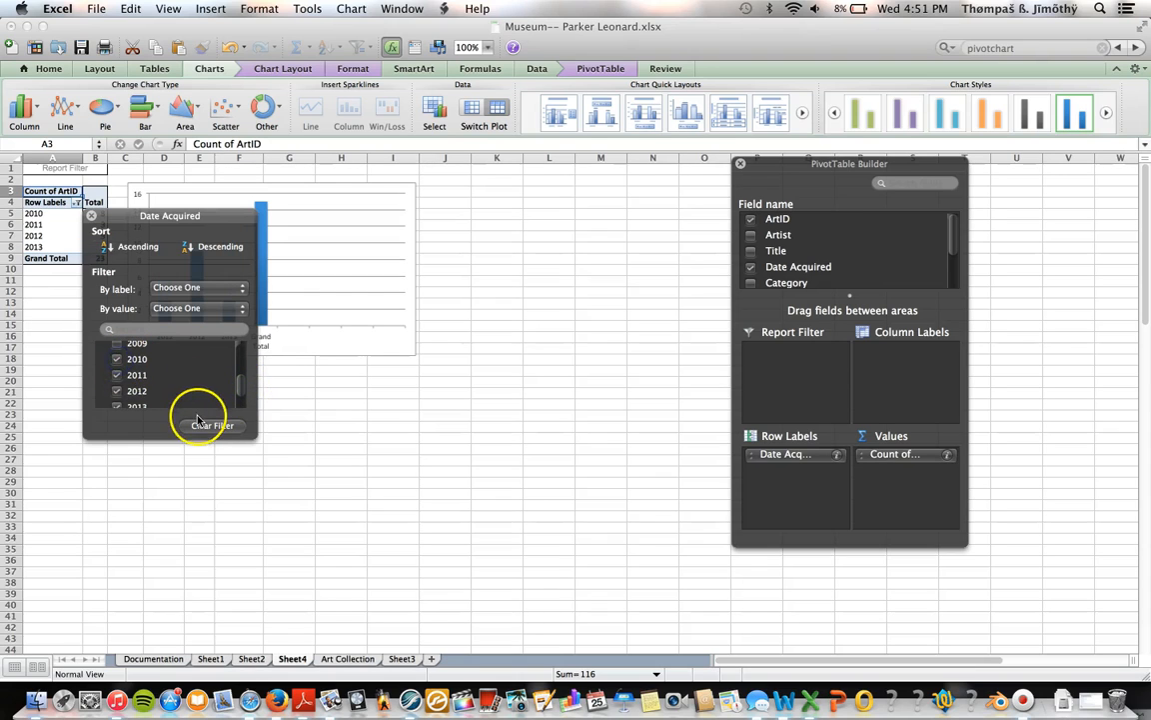
left_click(92, 216)
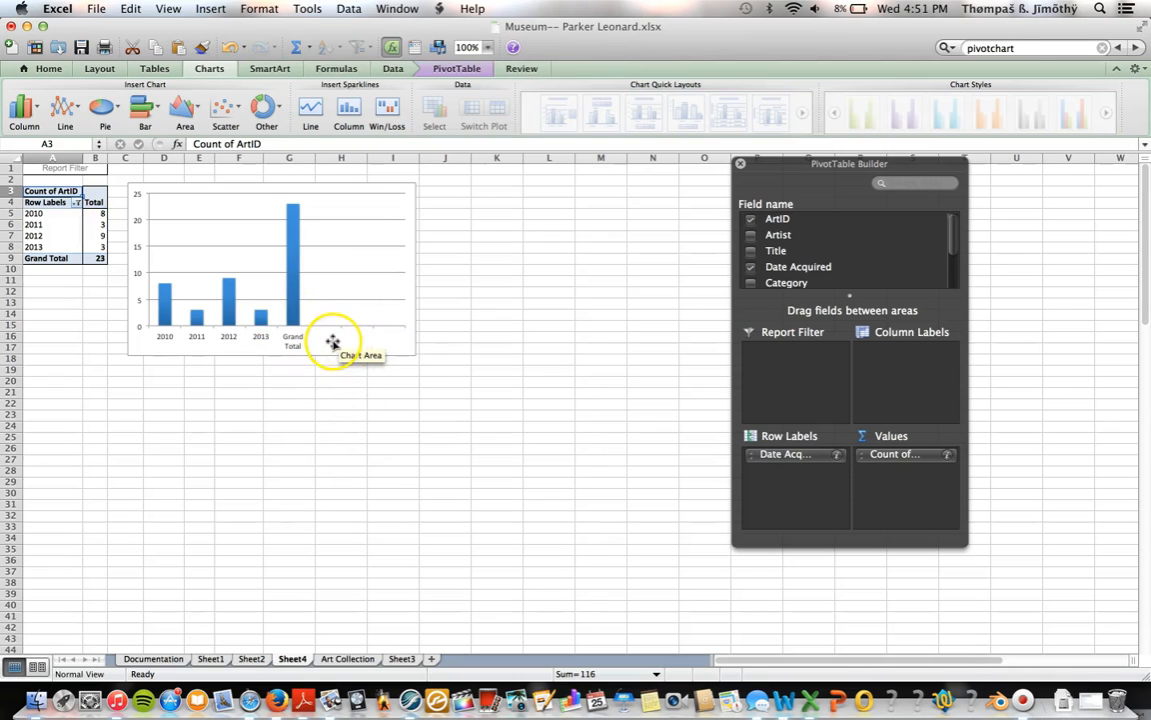
left_click(76, 204)
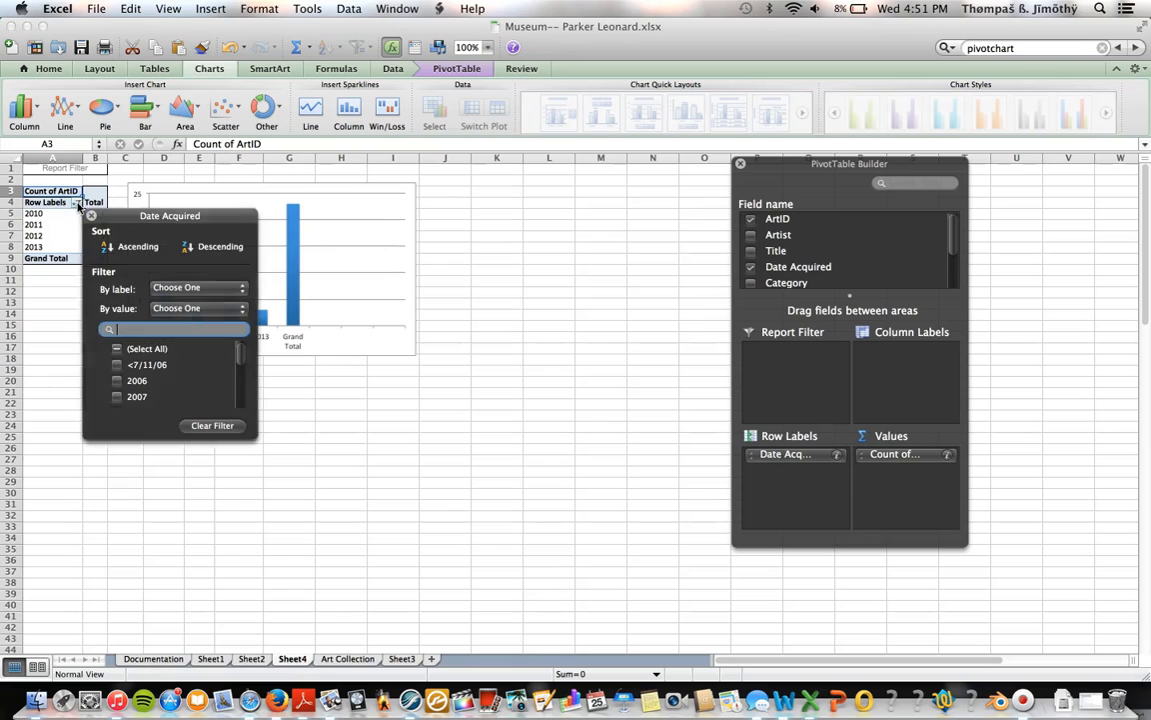
left_click_drag(240, 370, 241, 412)
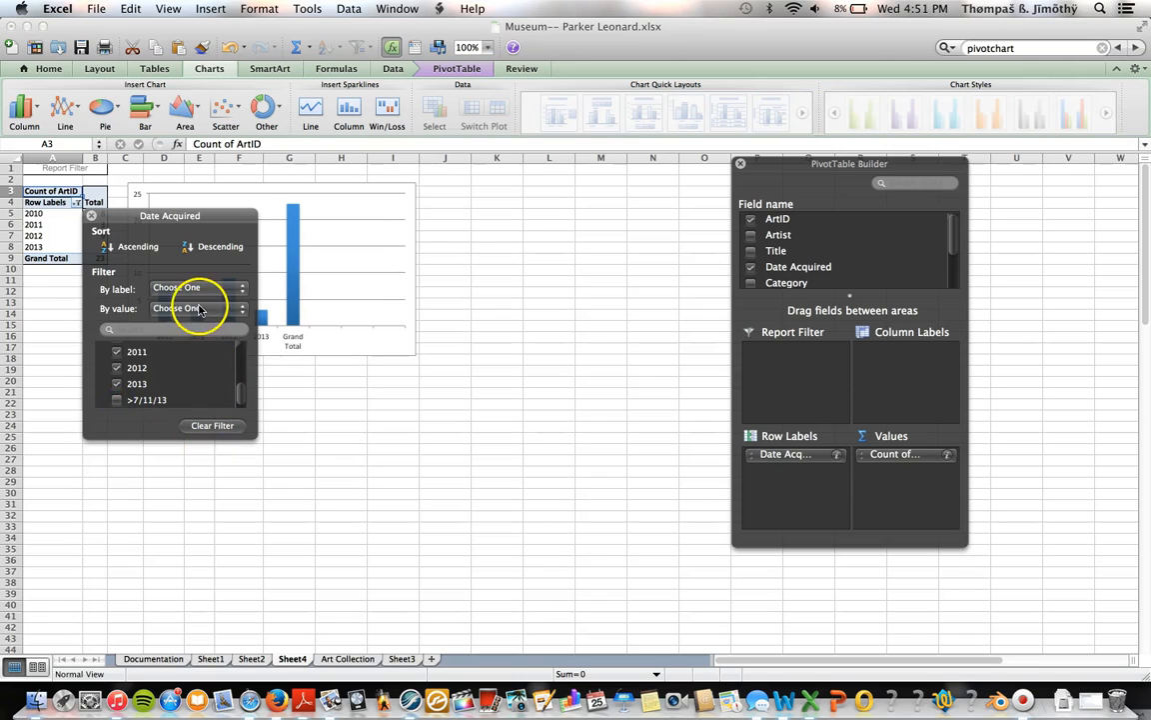
left_click_drag(92, 219, 94, 222)
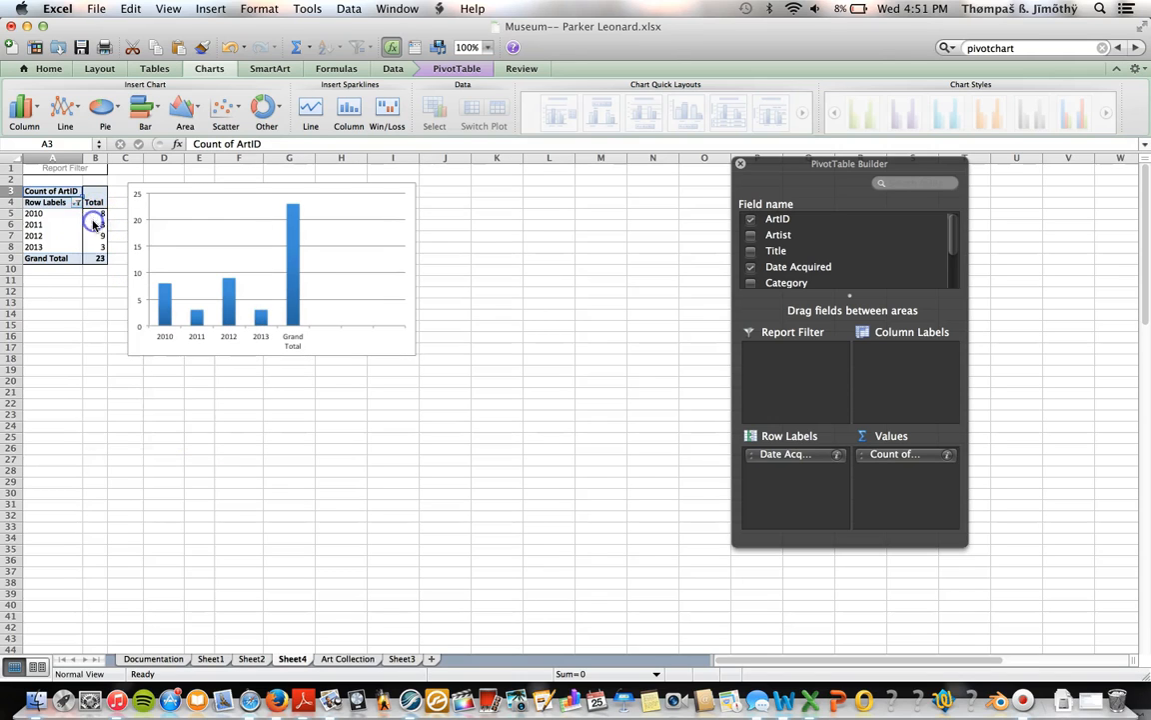
- Deselect the PivotTable by selecting empty cell D25 and save the workbook
left_click(168, 440)
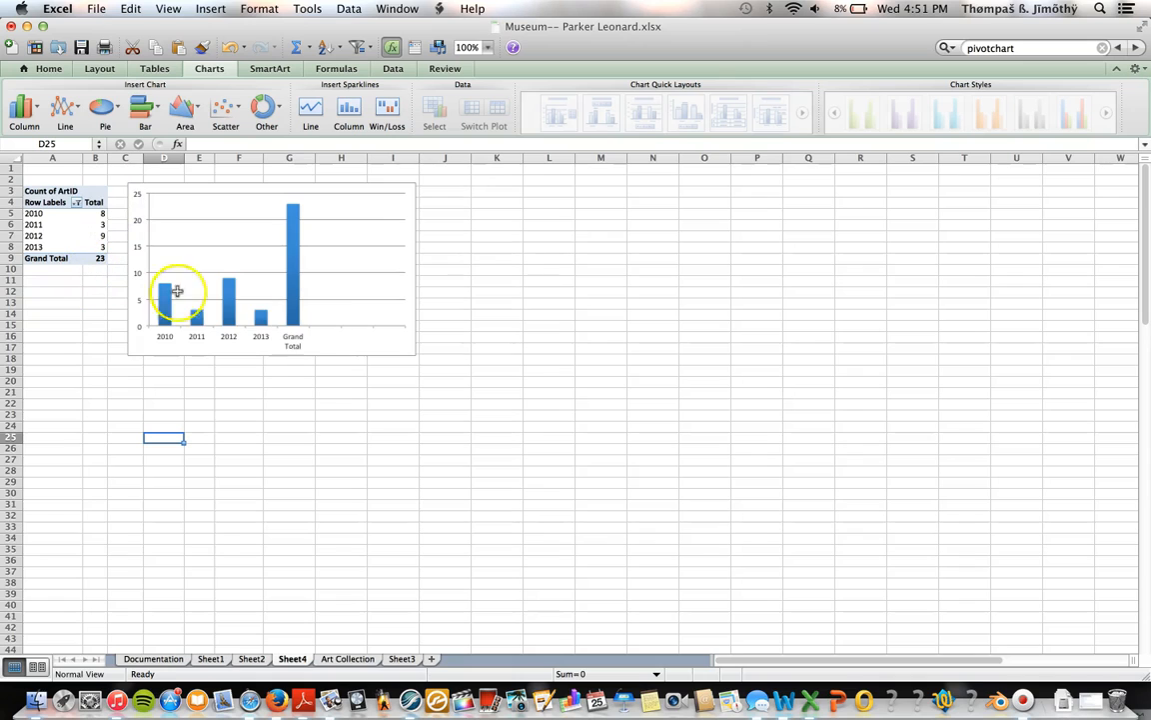
mouse_move(222, 294)
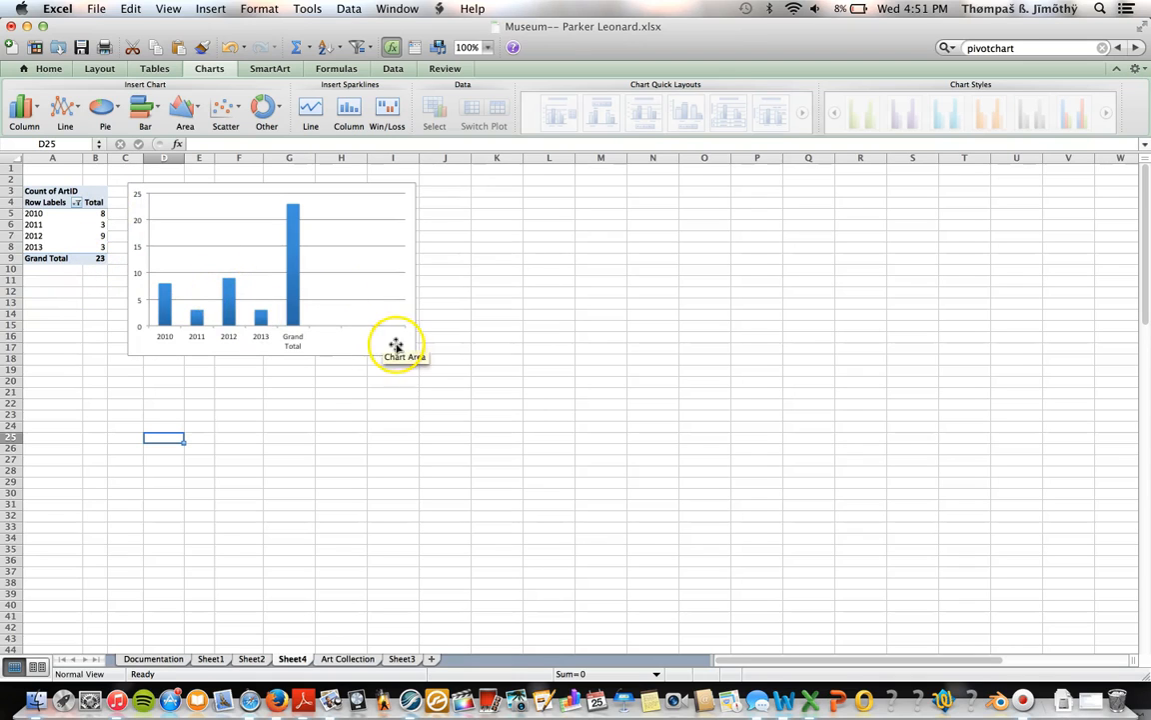
left_click(82, 48)
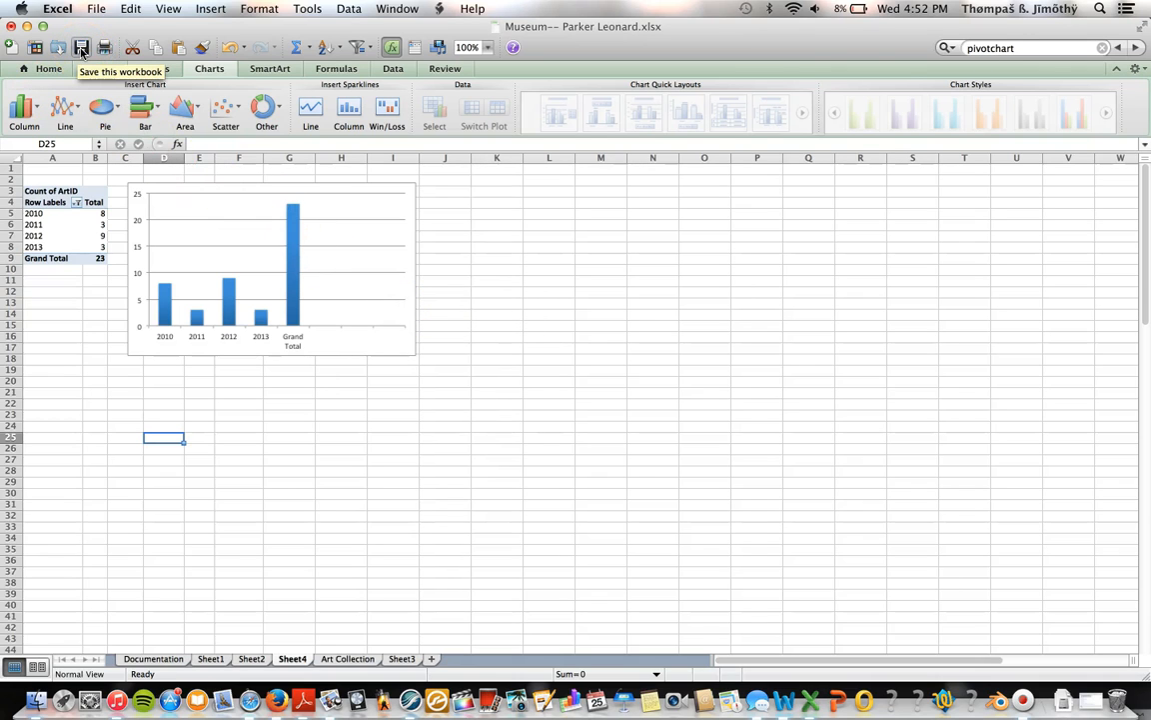